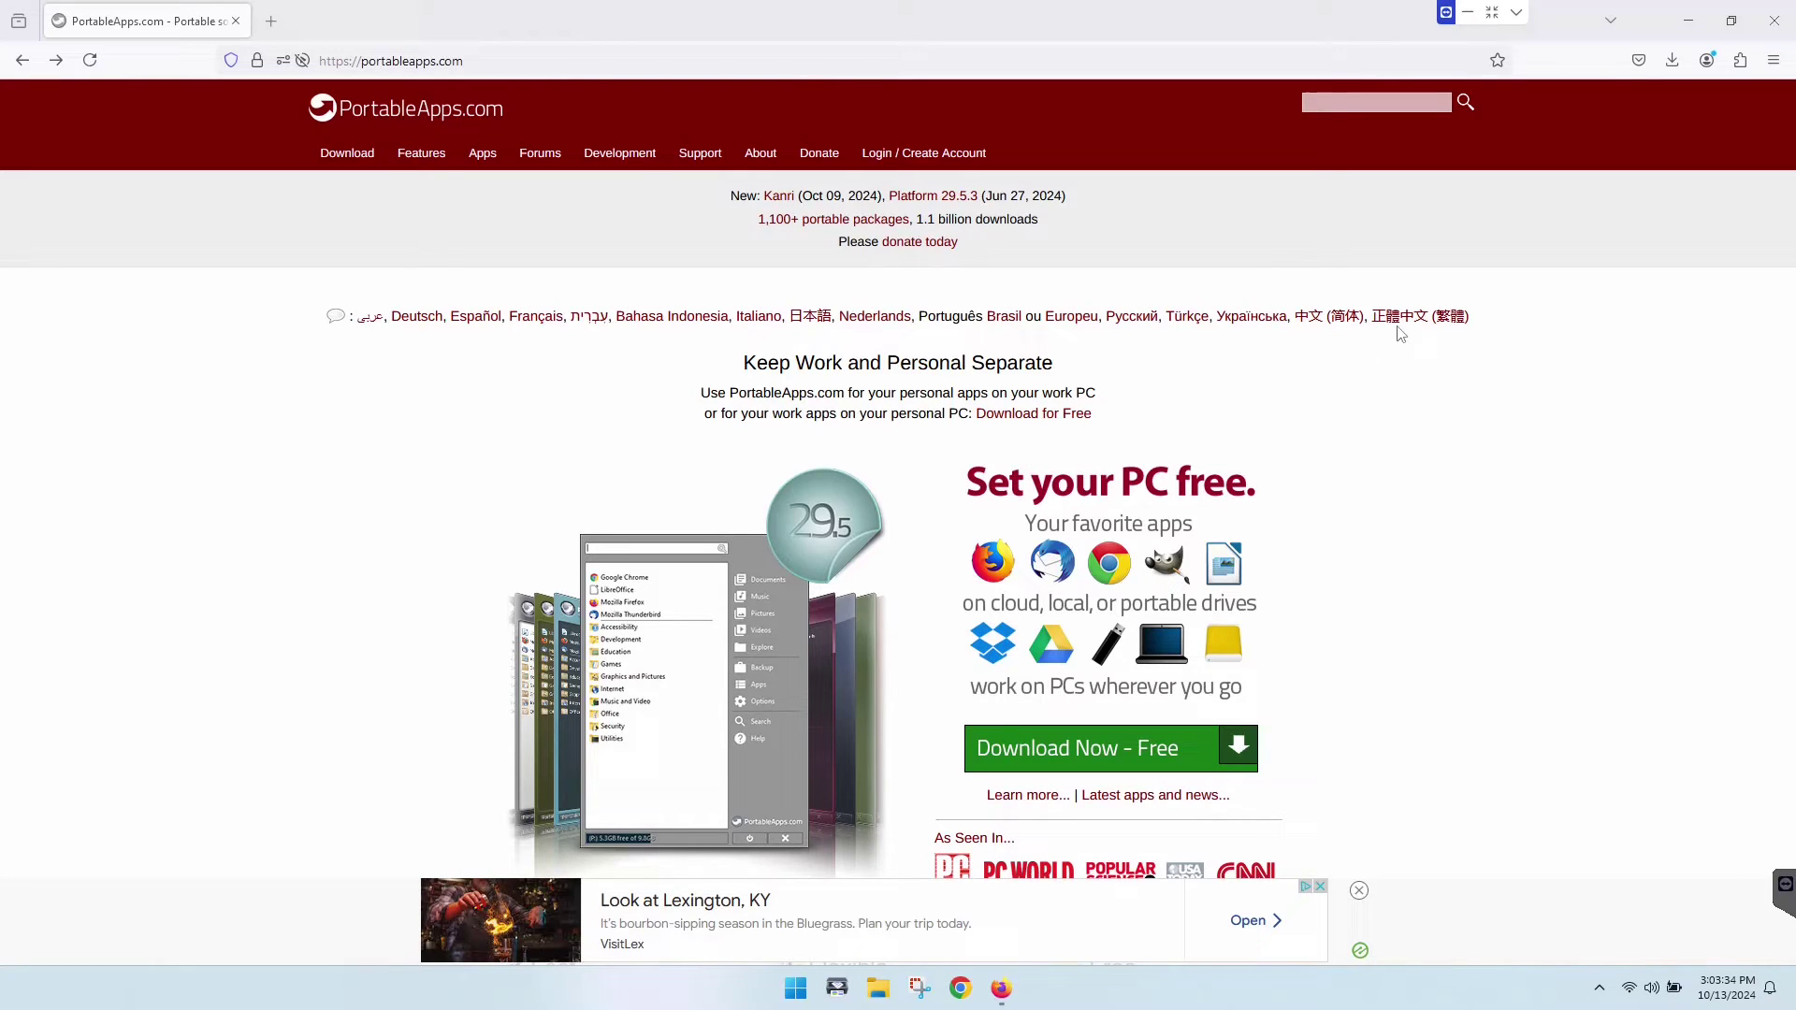
Step: Download PortableApps.com_Platform_Setup_29.5.3.paf.exe from PortableApps.com and show it in its Desktop folder
left_click(1118, 760)
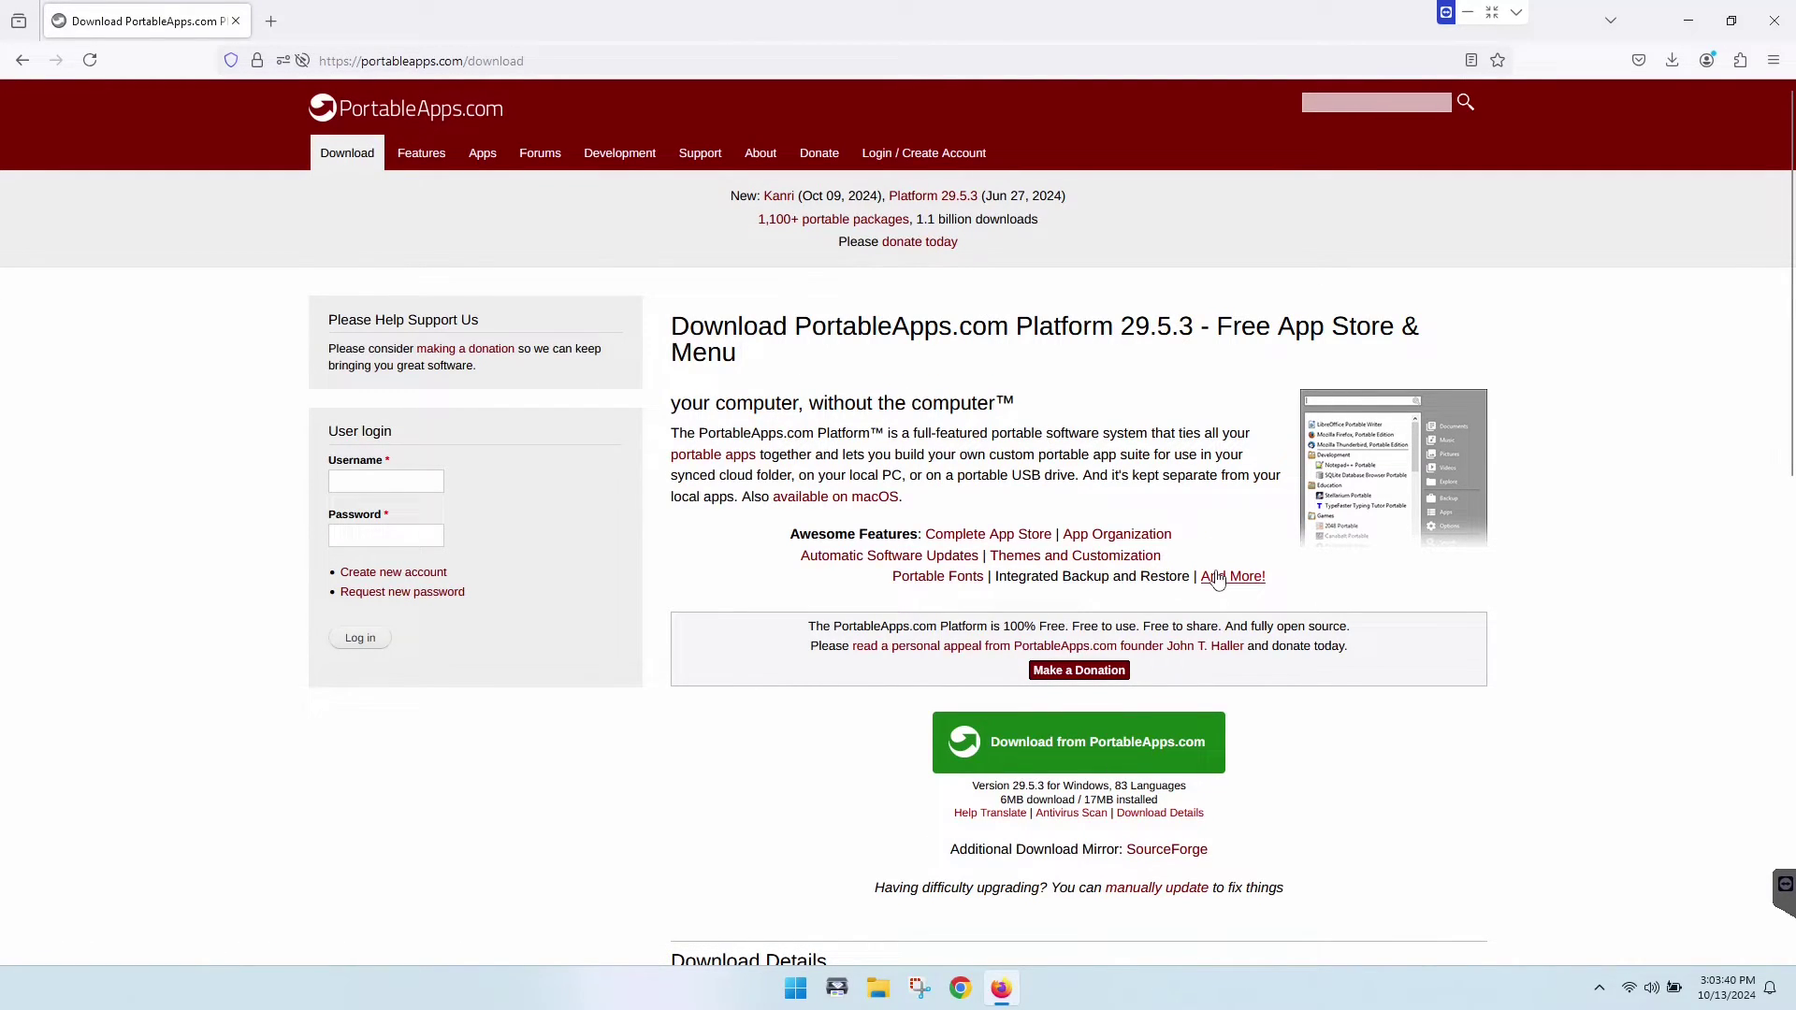
left_click(1080, 751)
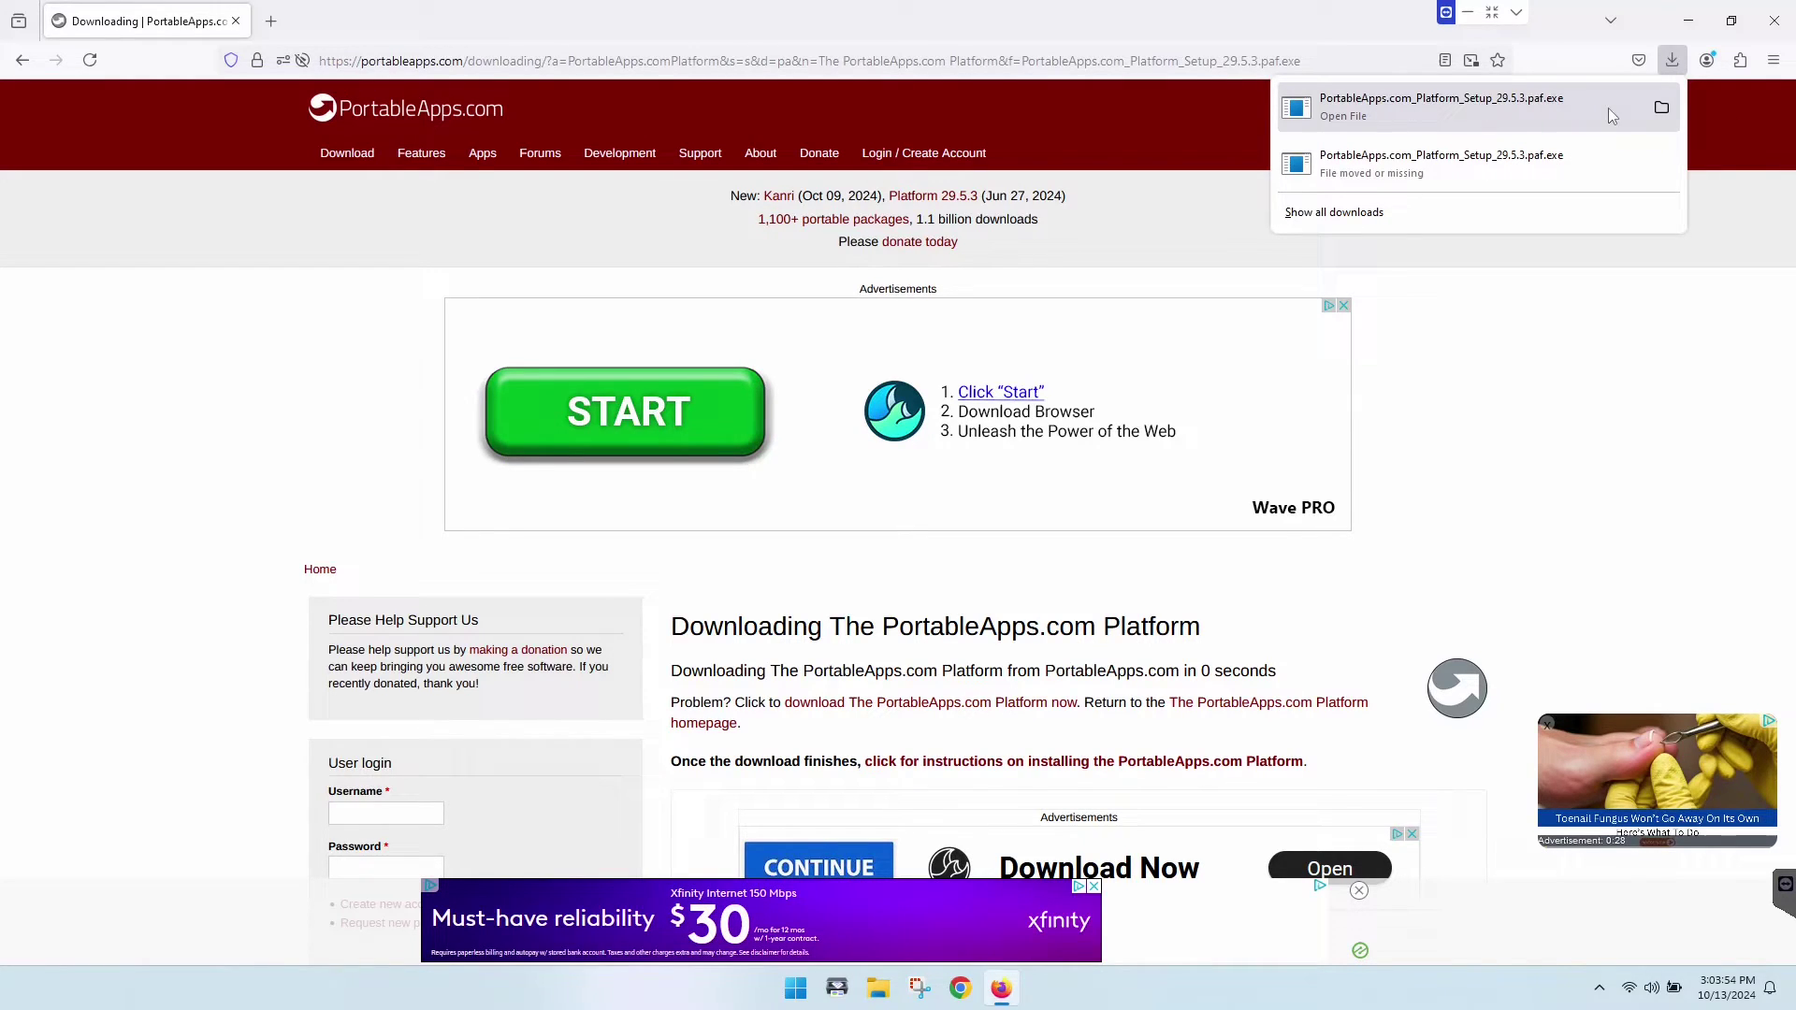
left_click(1663, 106)
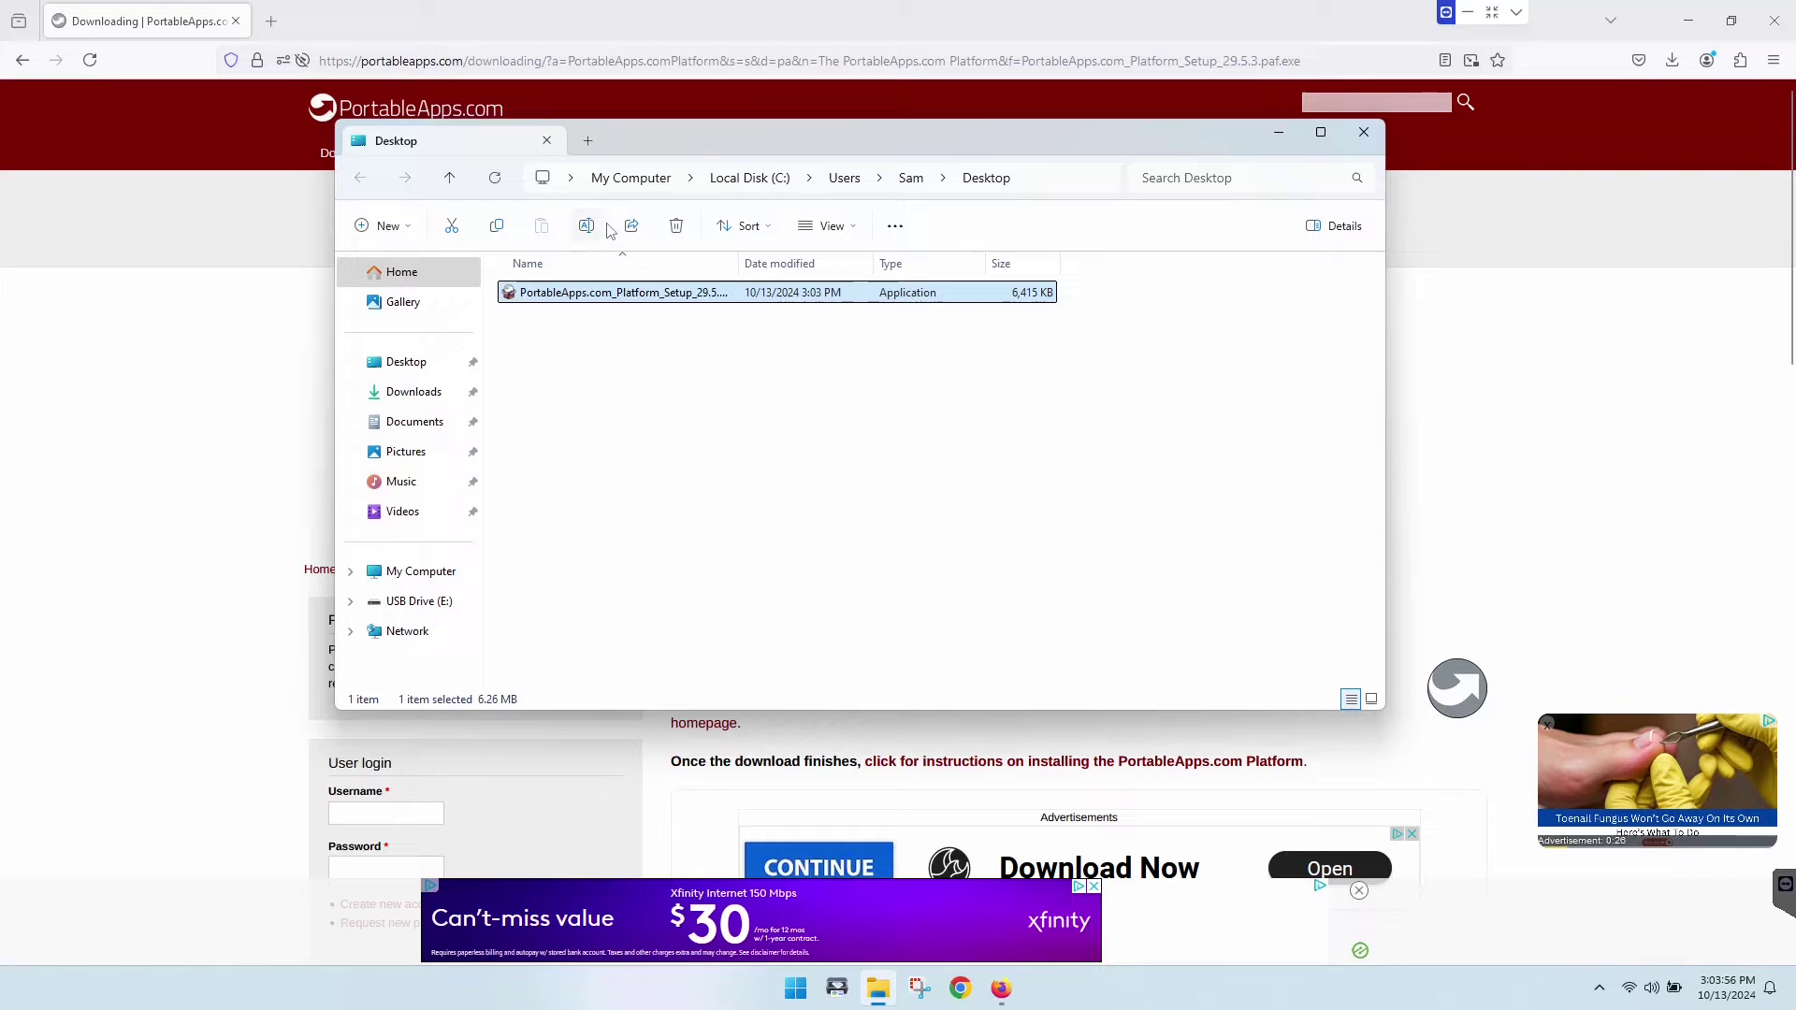
Step: Close the Desktop folder and browser, then launch the downloaded platform installer
left_click(1365, 132)
left_click(1680, 17)
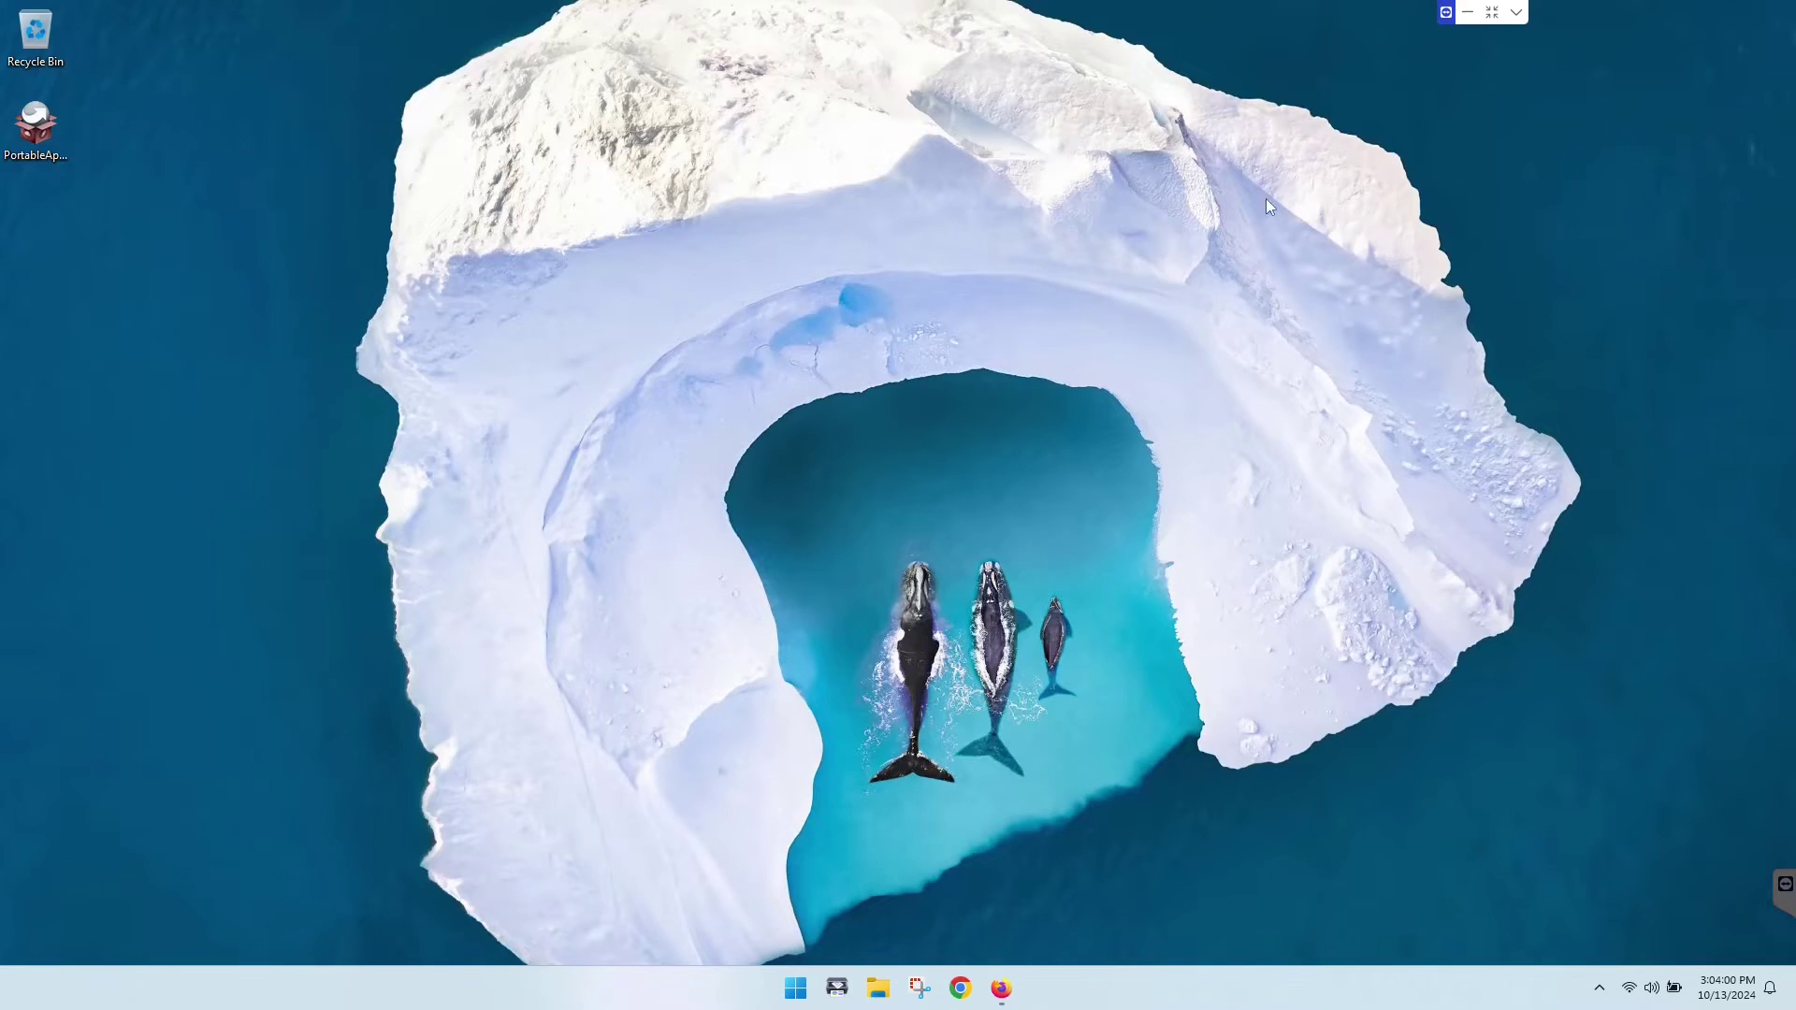
double_click(40, 142)
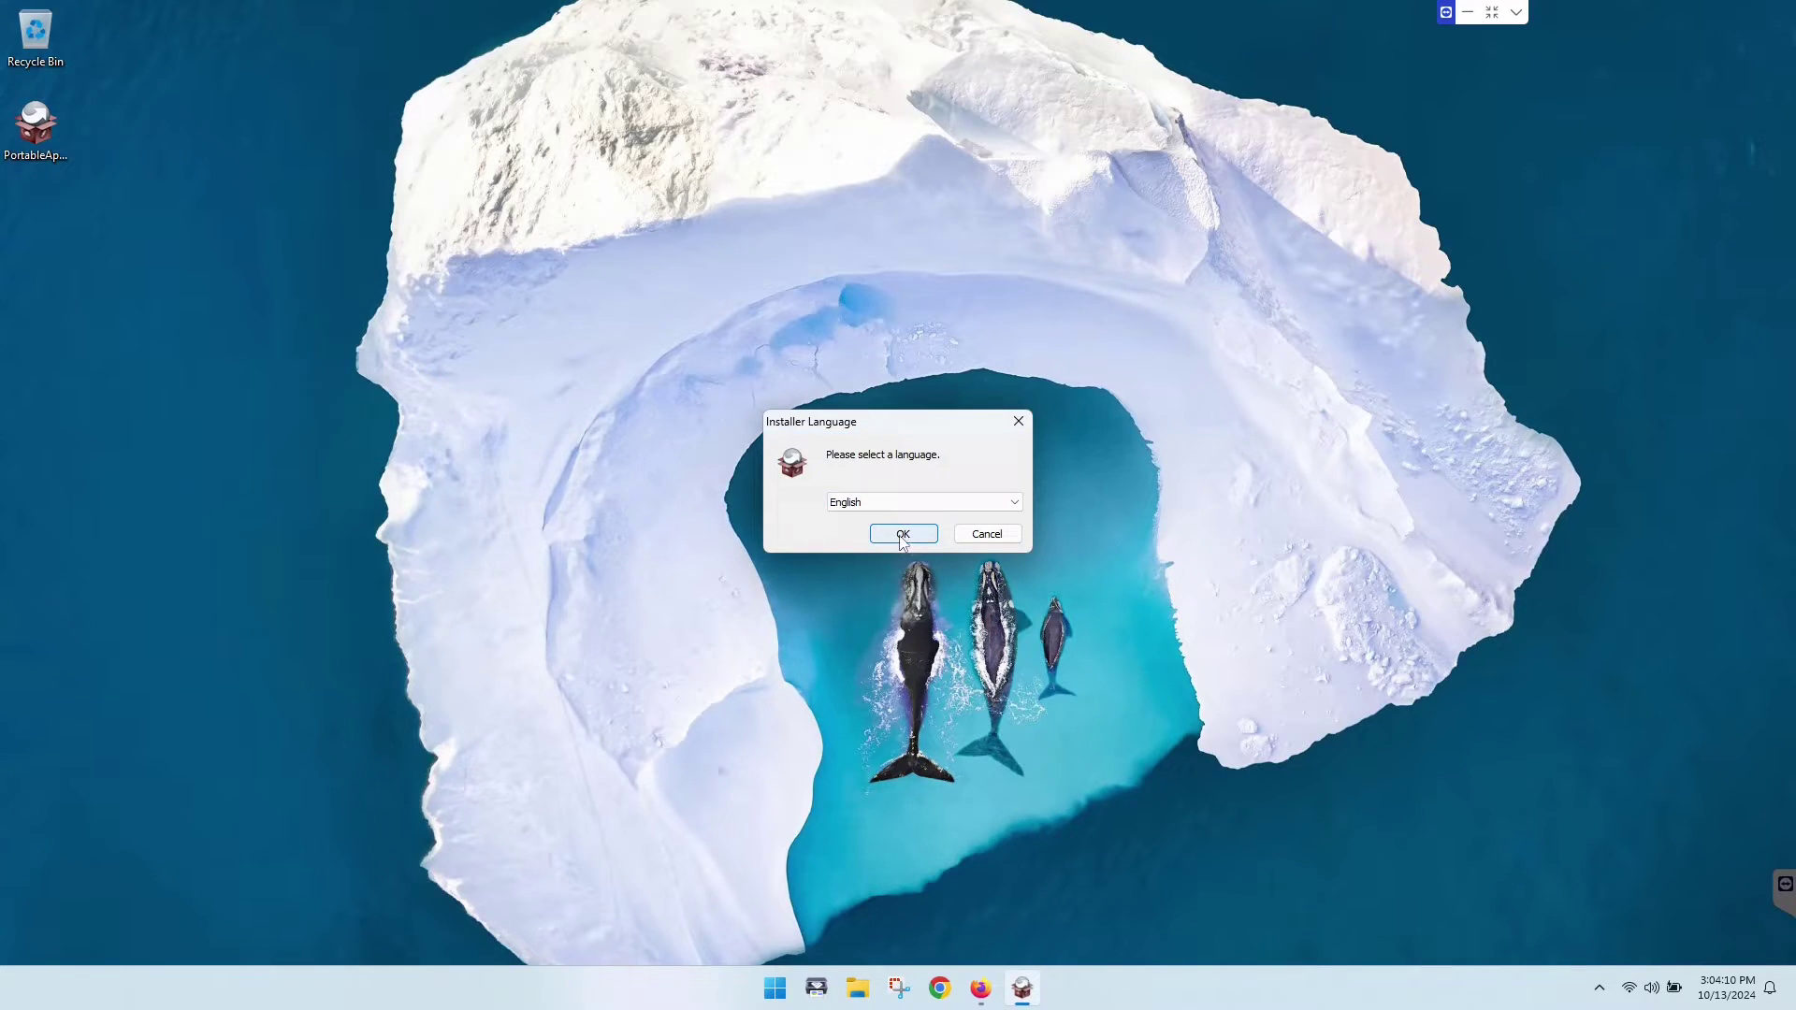
Step: Choose English, get past the welcome page and accept the license agreement
left_click(903, 534)
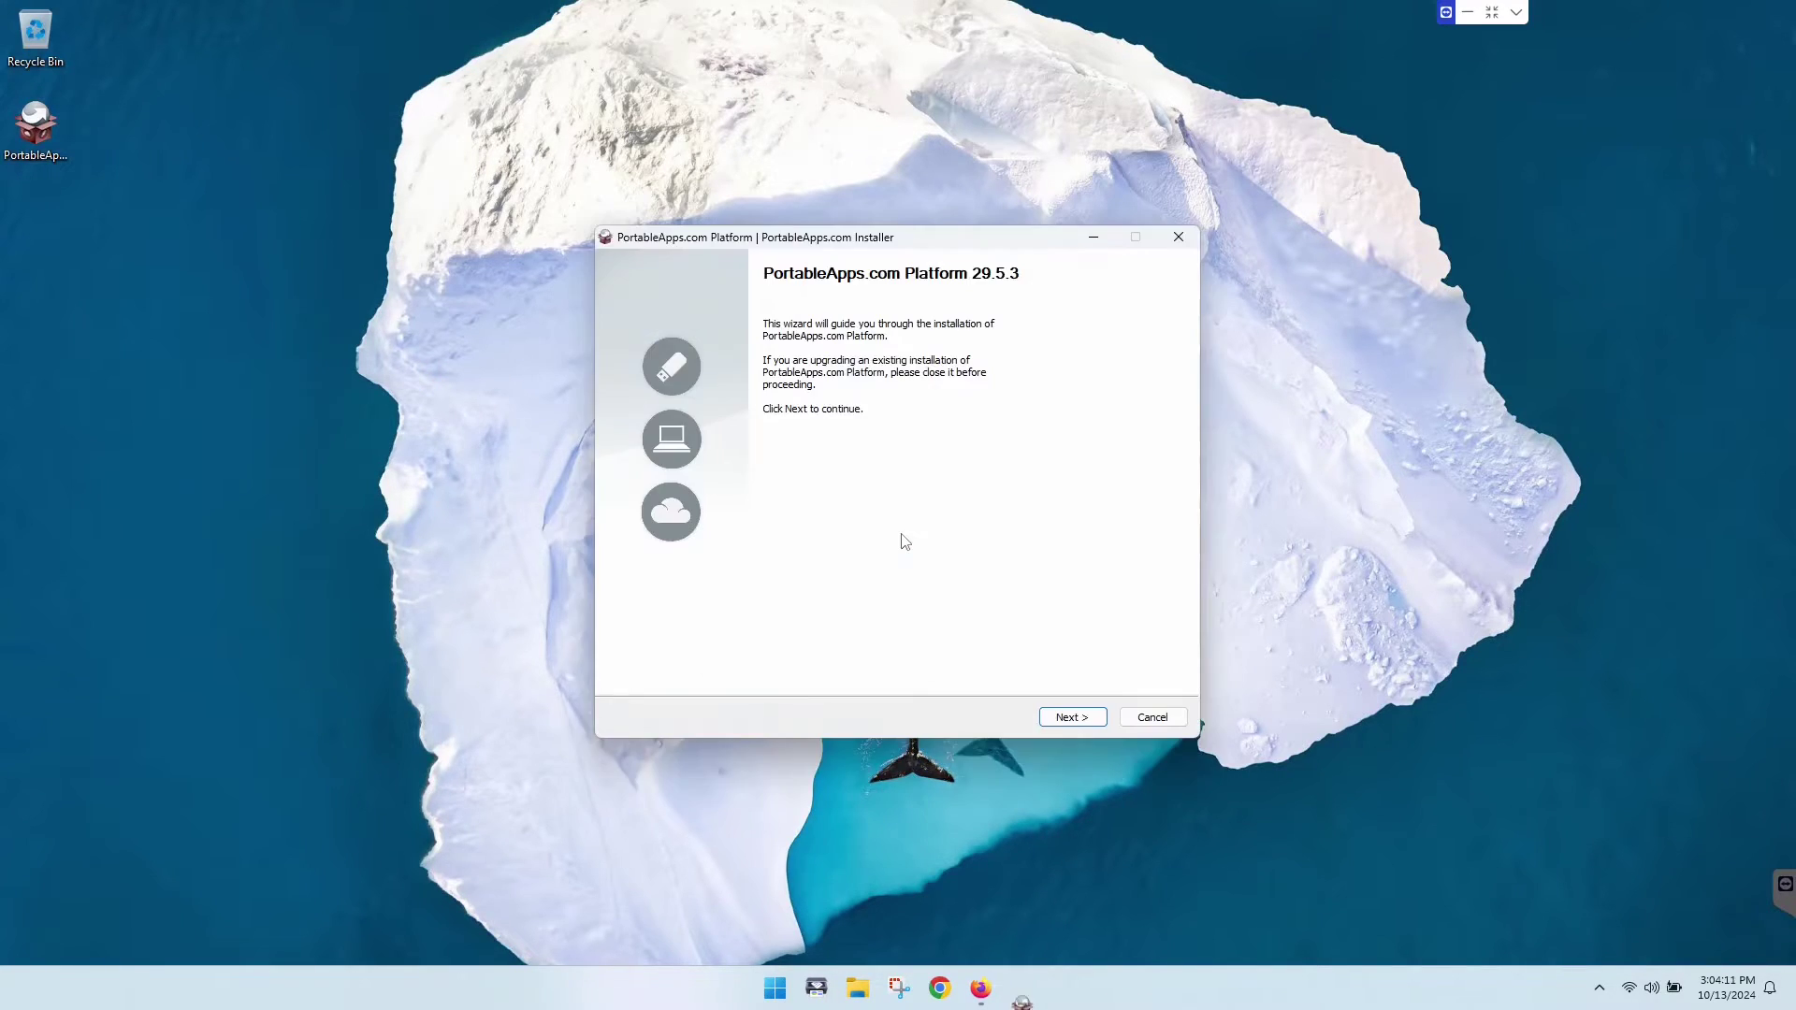
left_click(1073, 719)
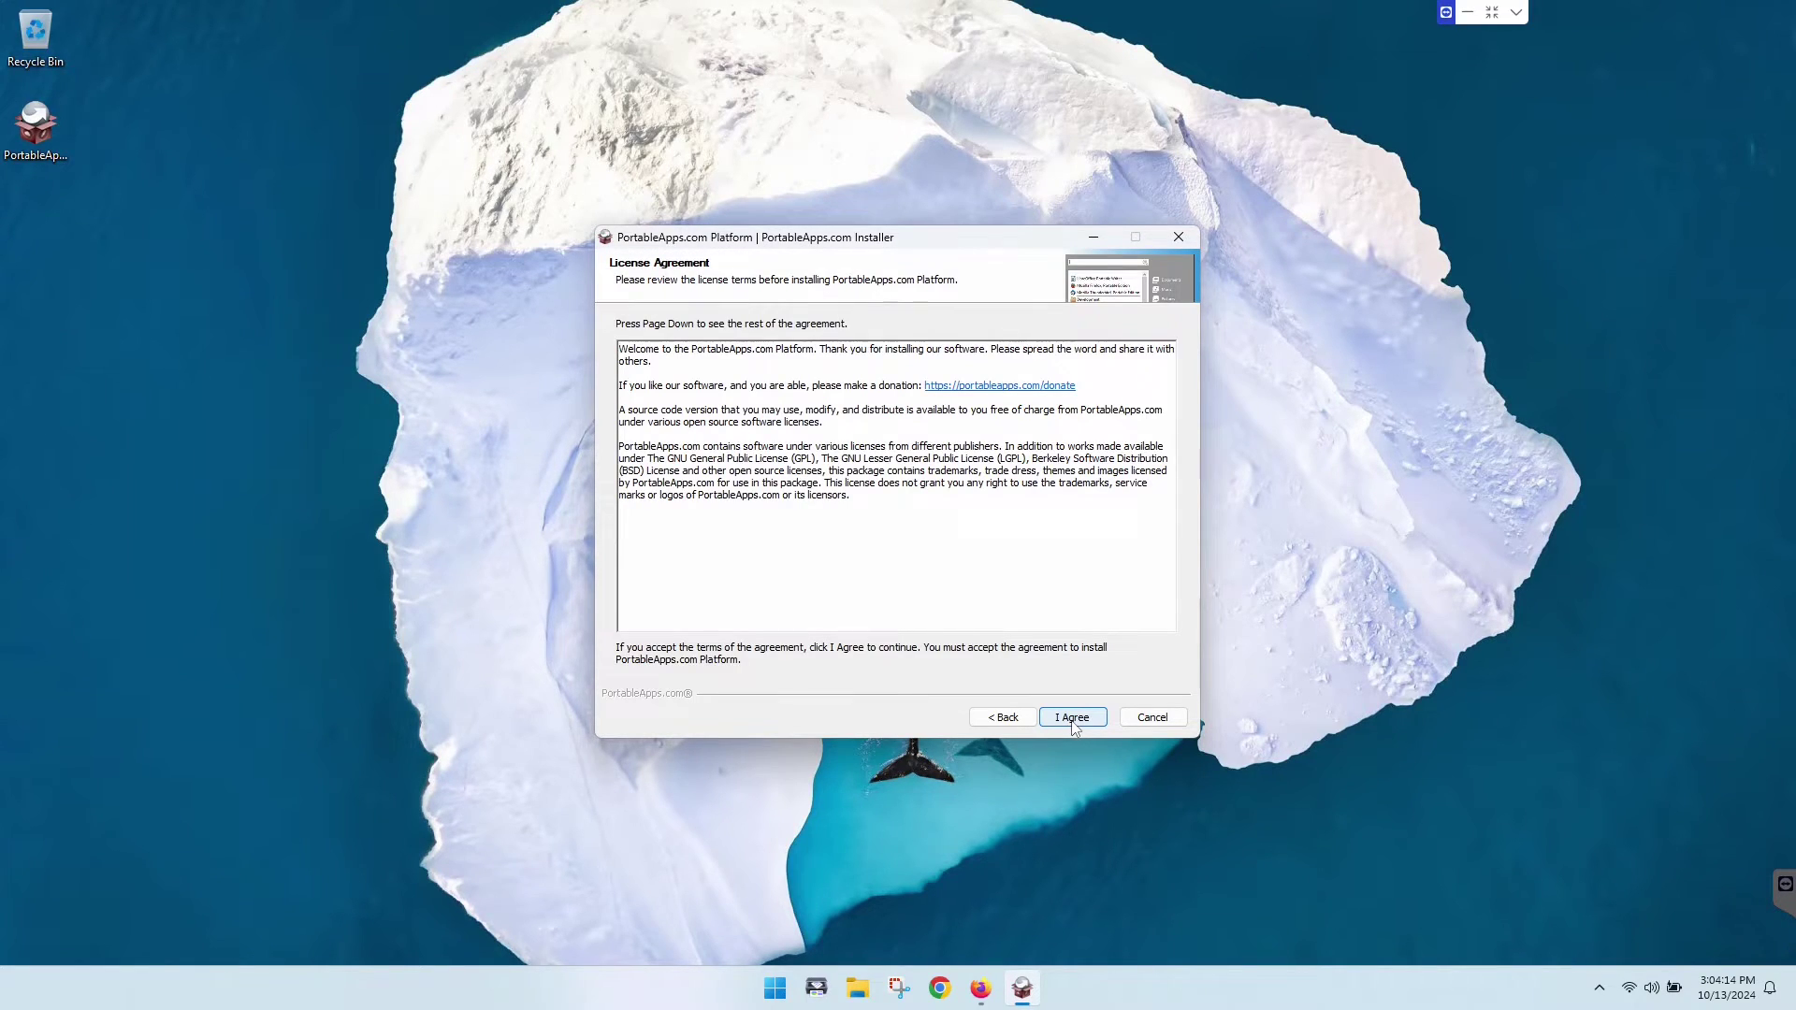
left_click(1073, 726)
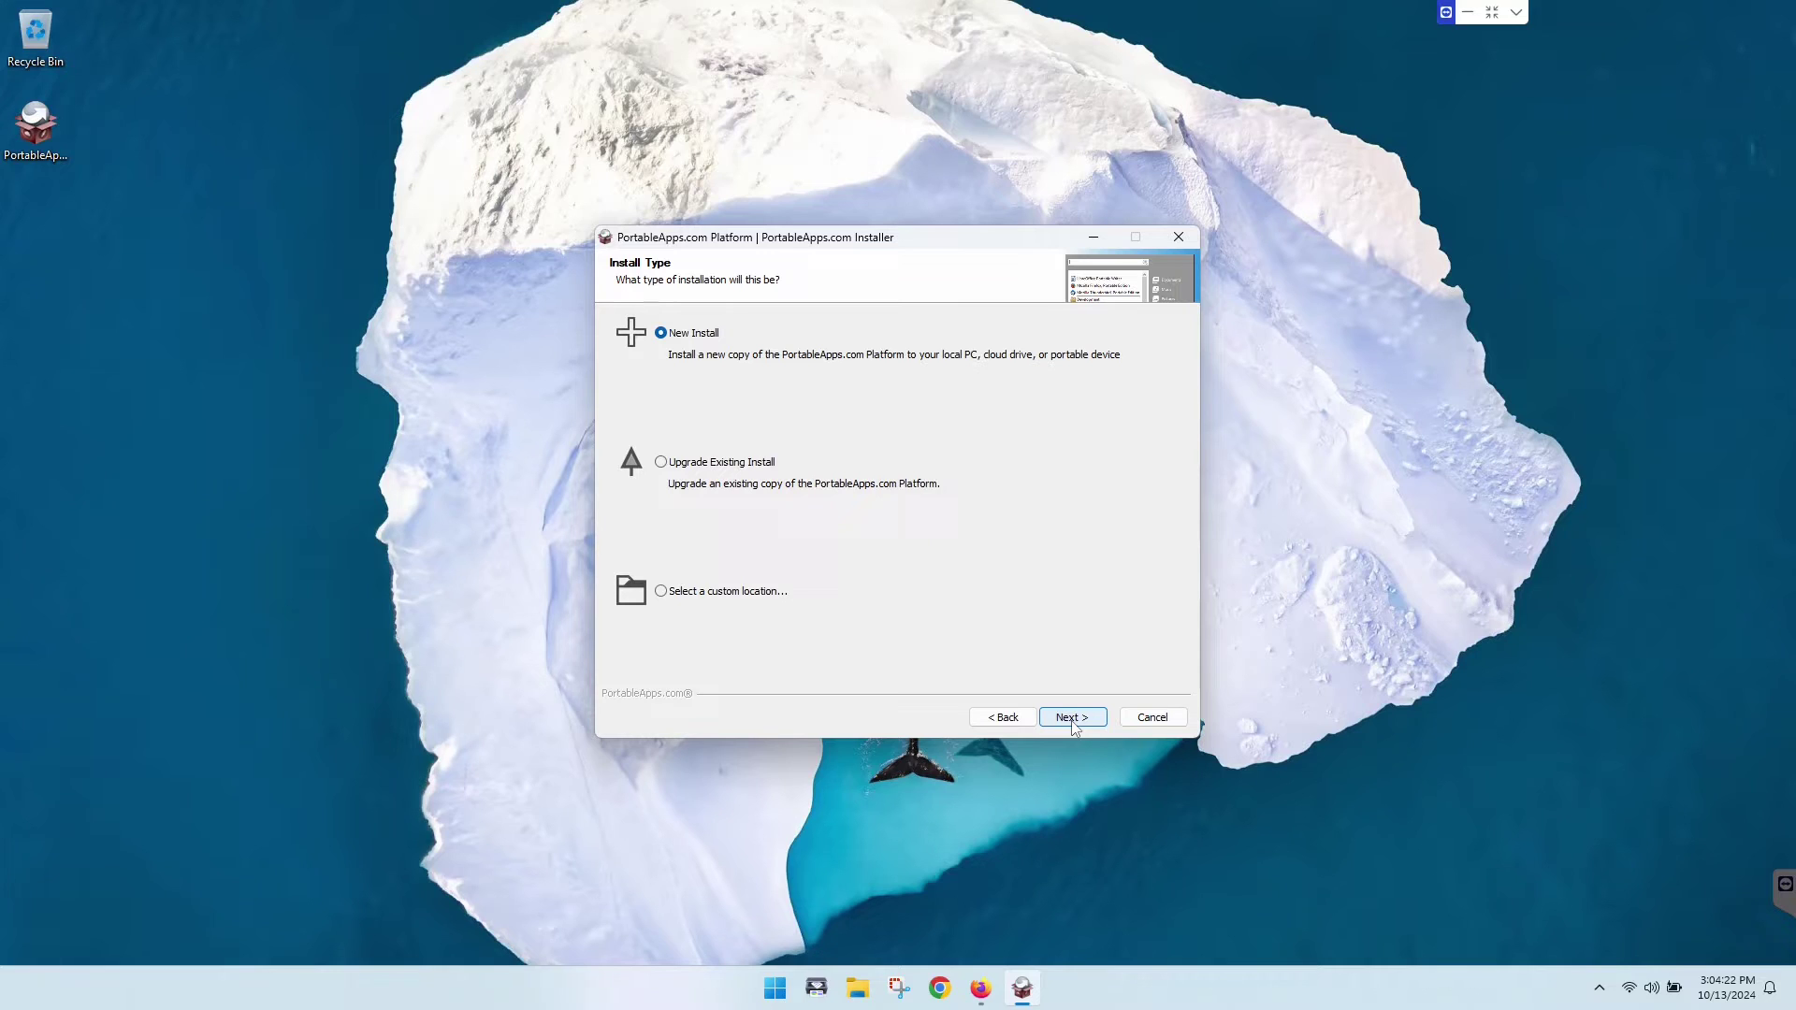
left_click(846, 999)
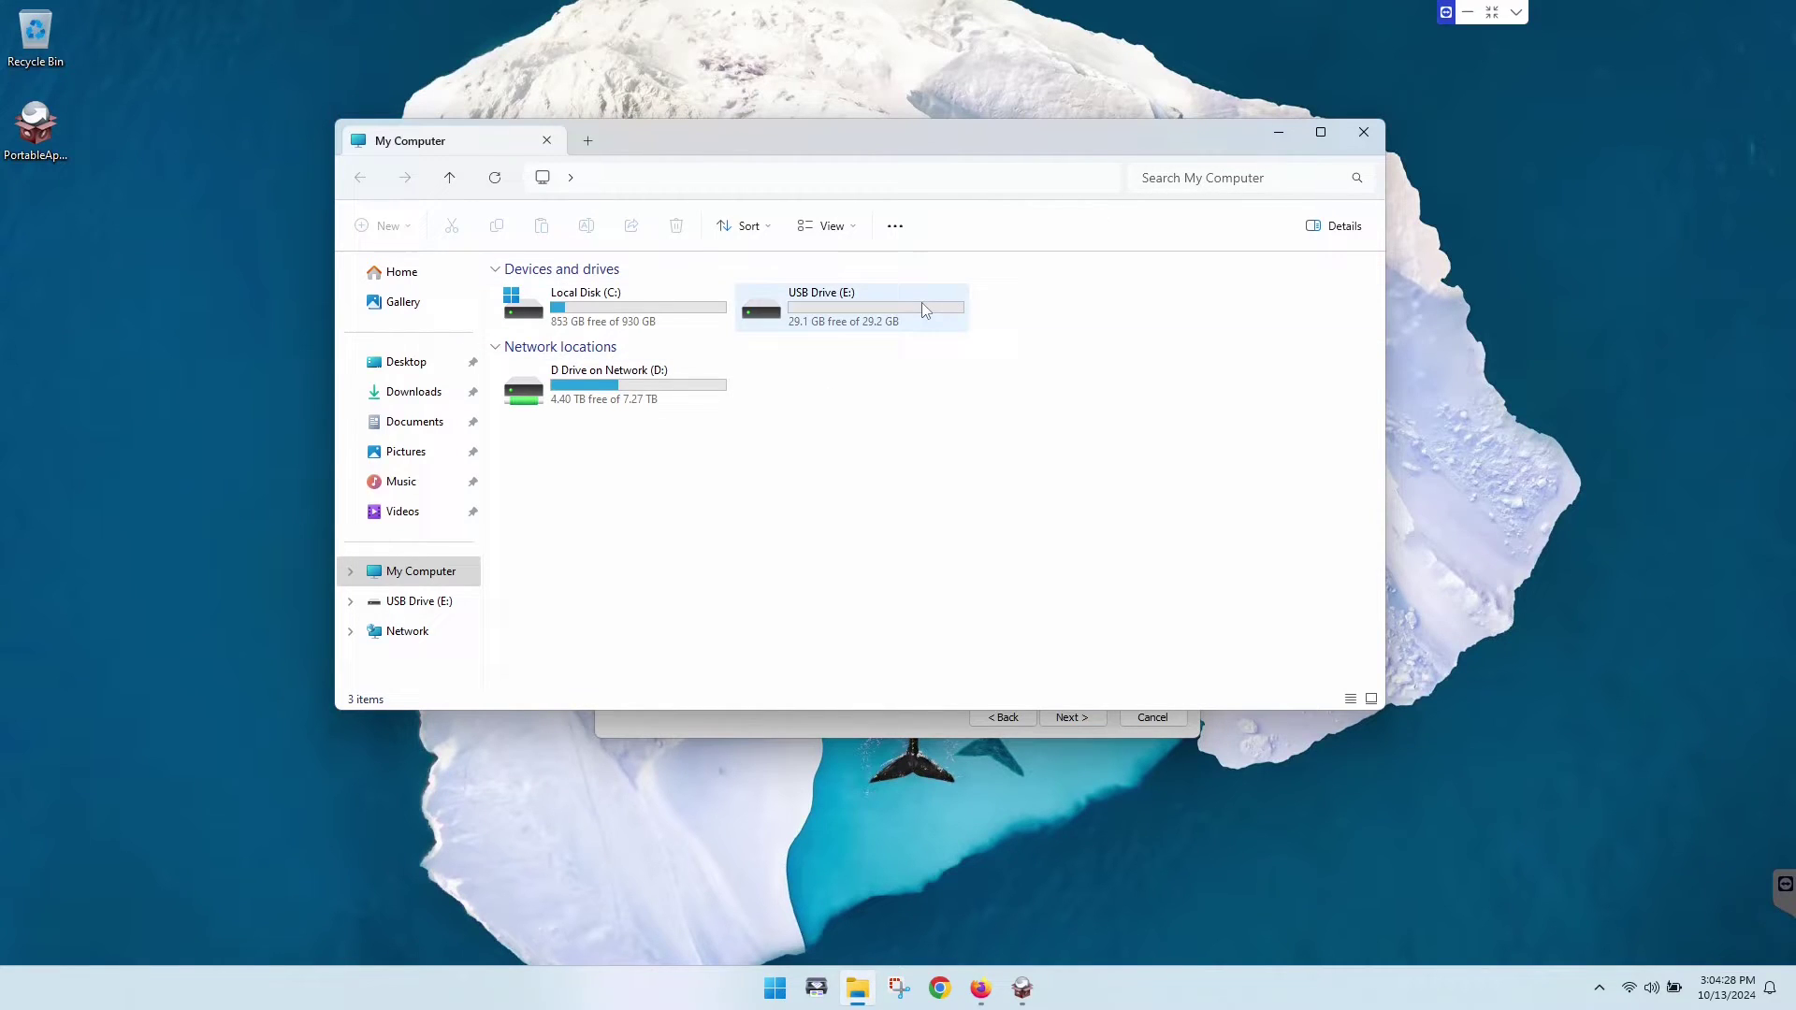
double_click(828, 321)
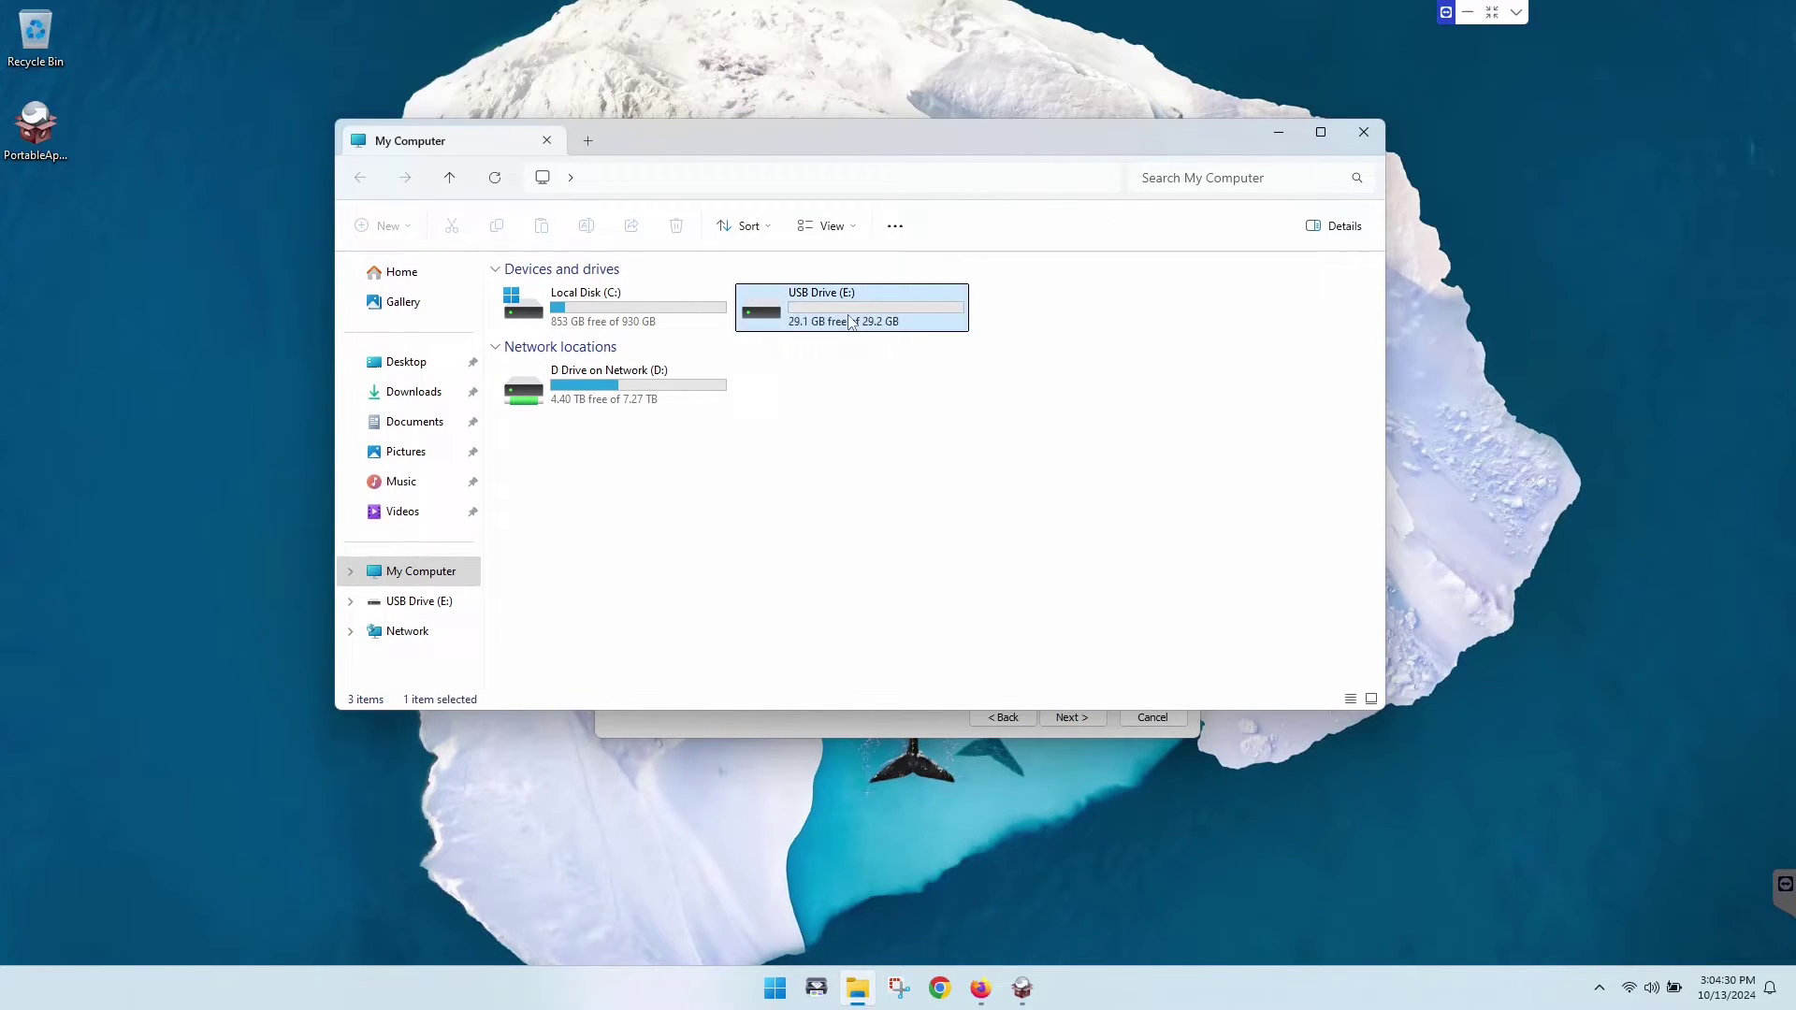
left_click(360, 179)
right_click(861, 311)
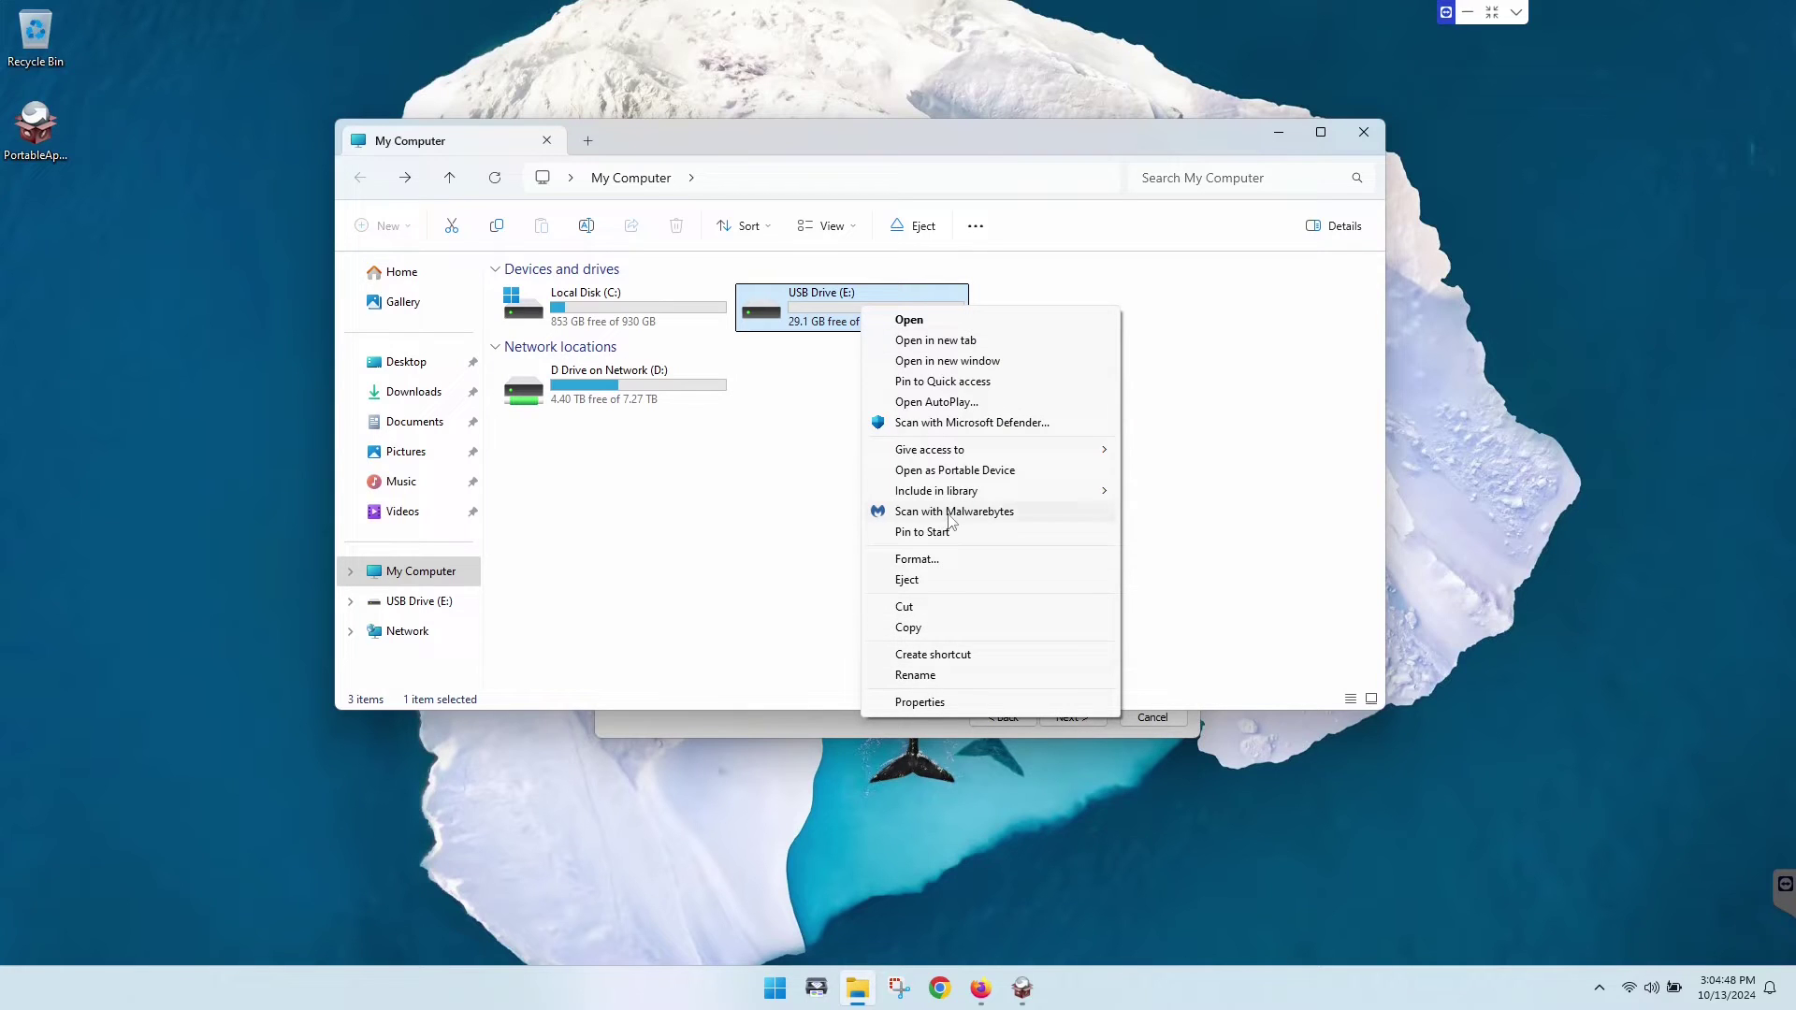
left_click(1253, 386)
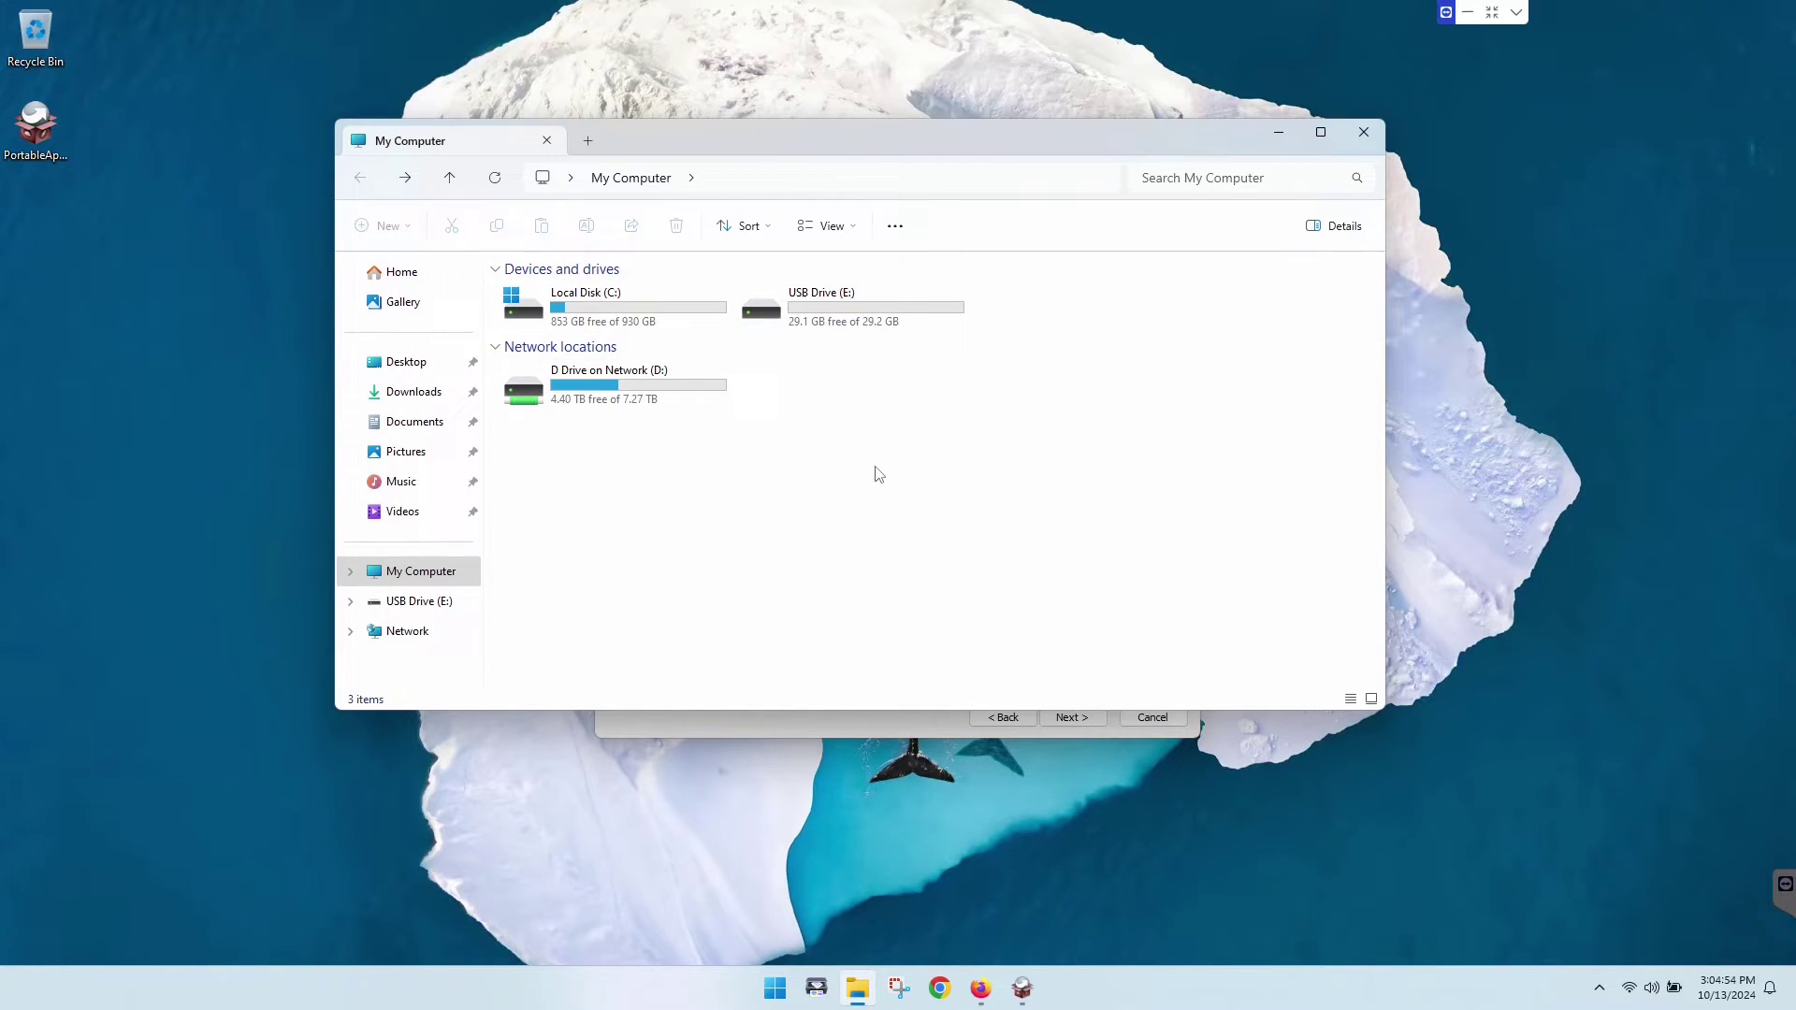
Step: Install the platform as a New Install to a portable device at E:\
left_click(1363, 136)
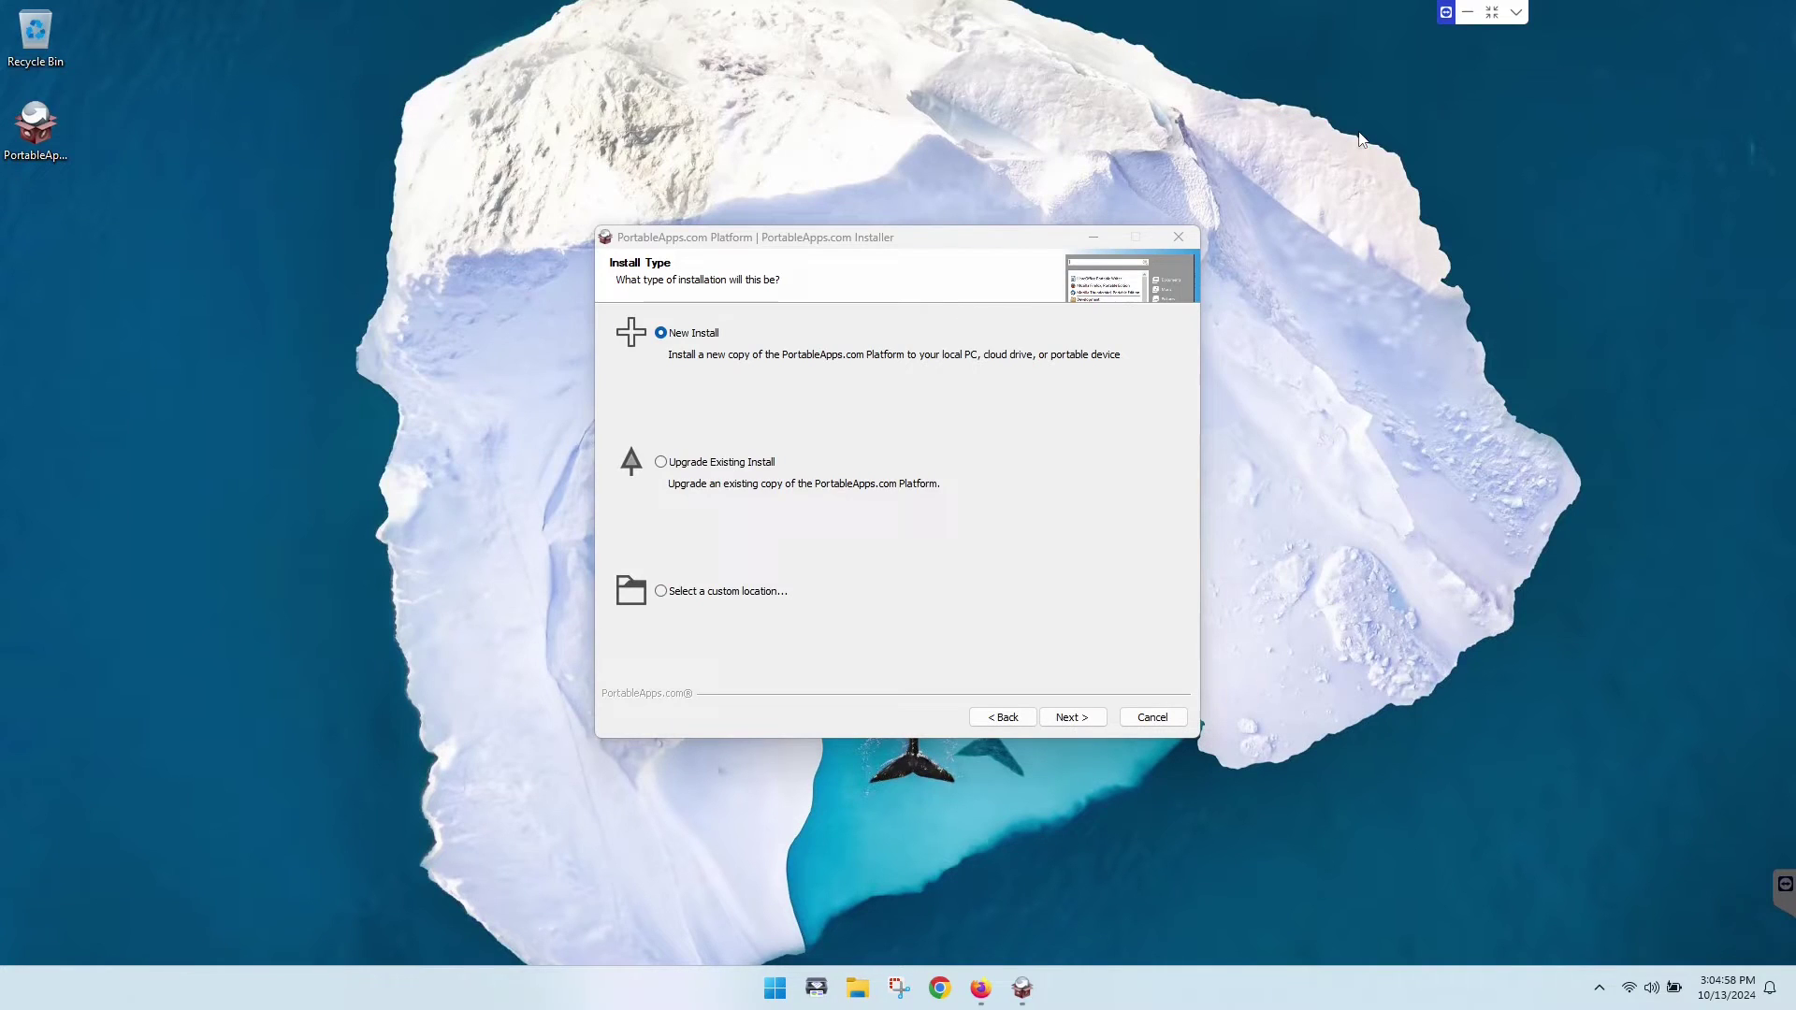
left_click_drag(909, 245, 912, 220)
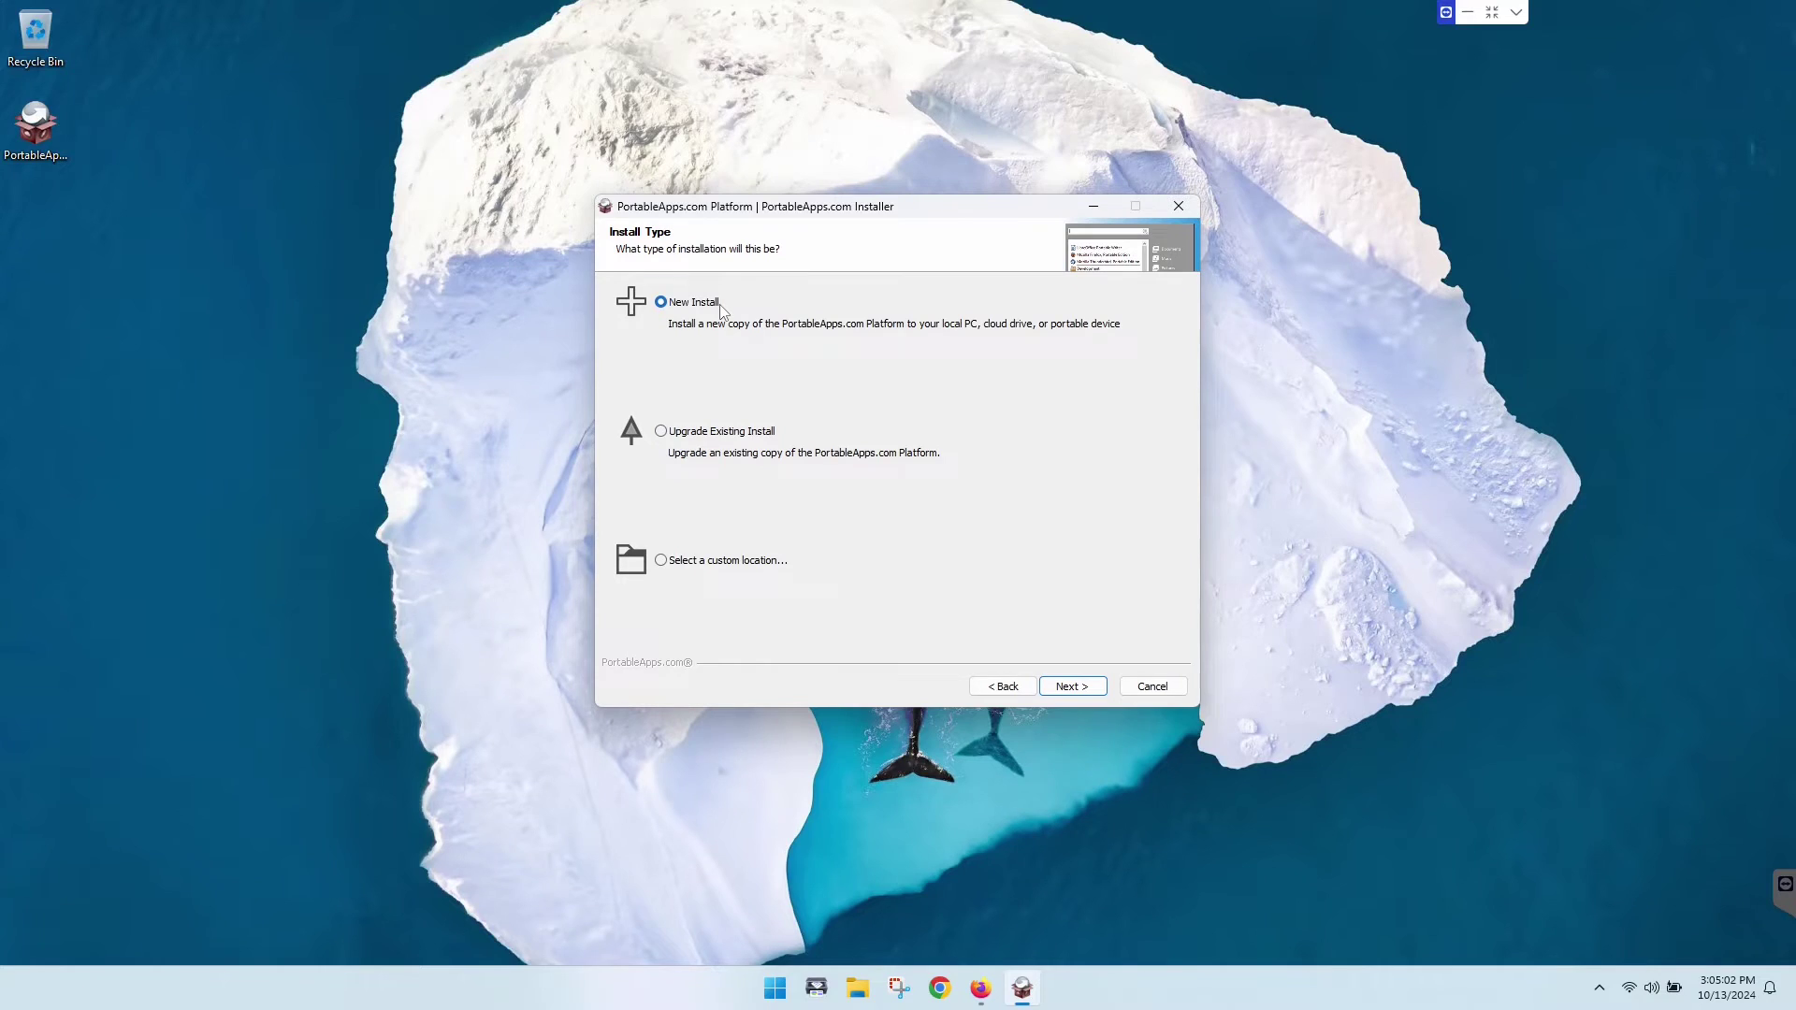
left_click(1075, 688)
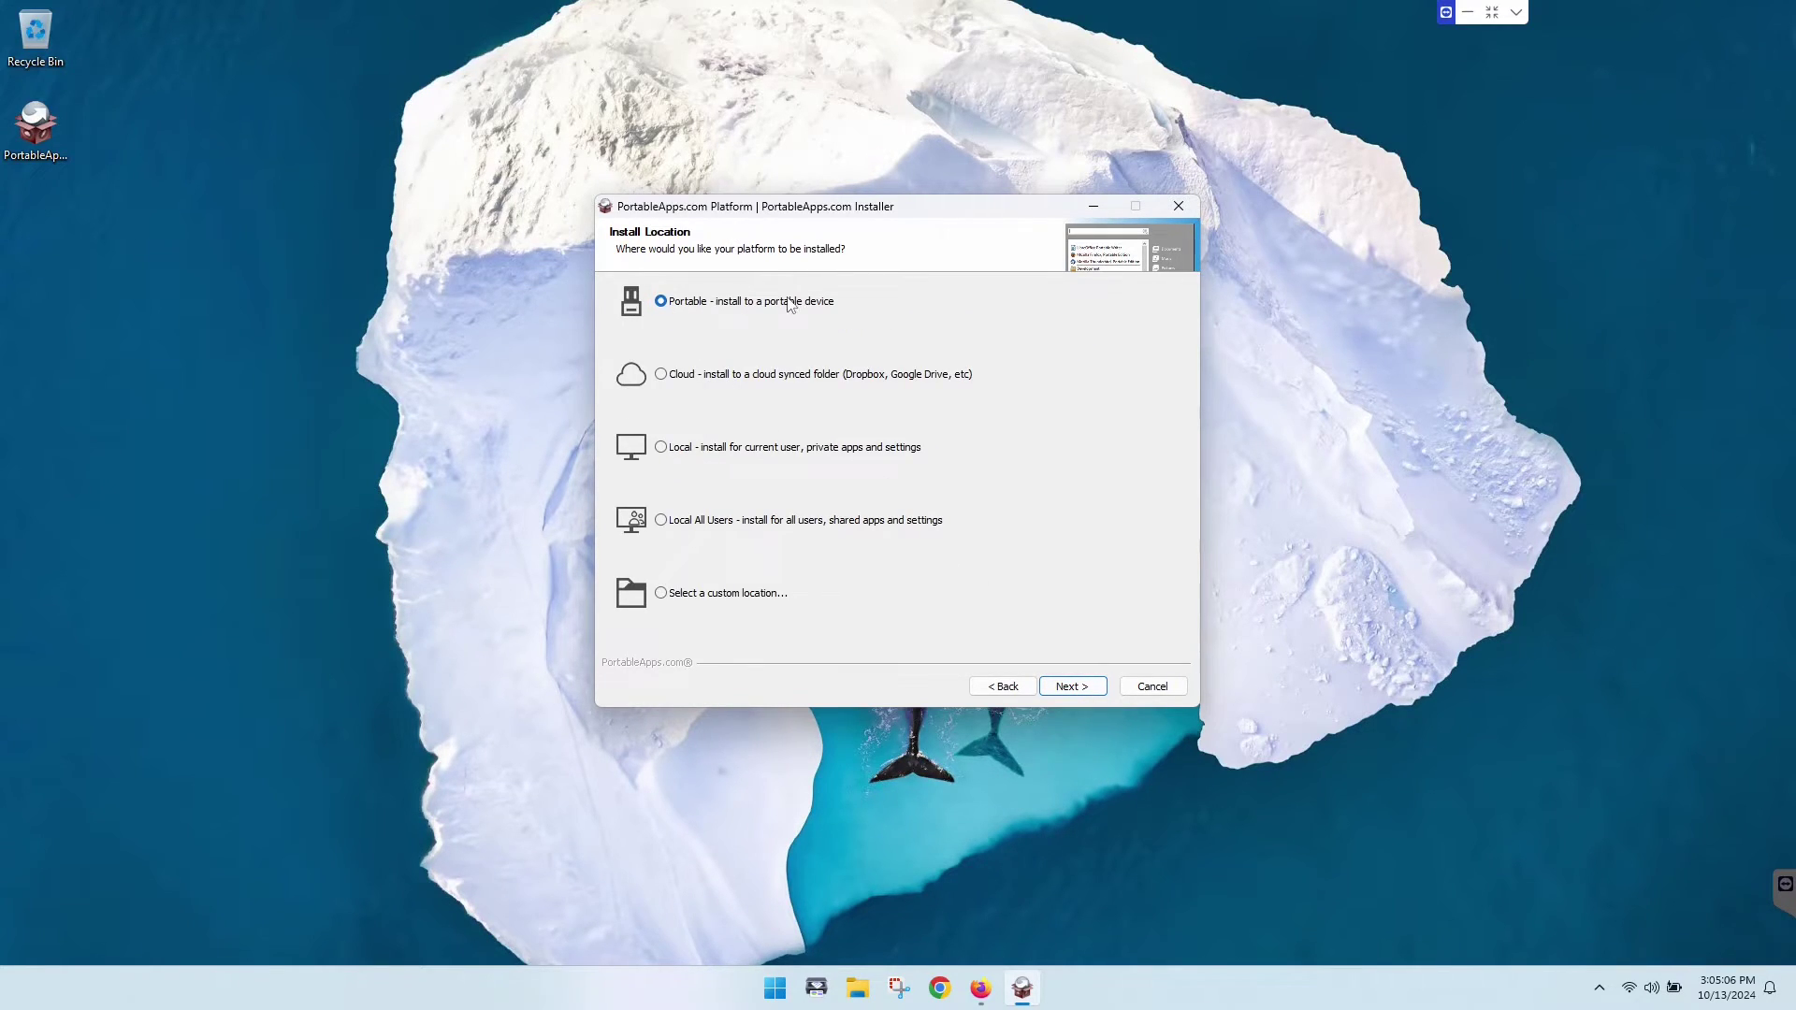
left_click(1078, 689)
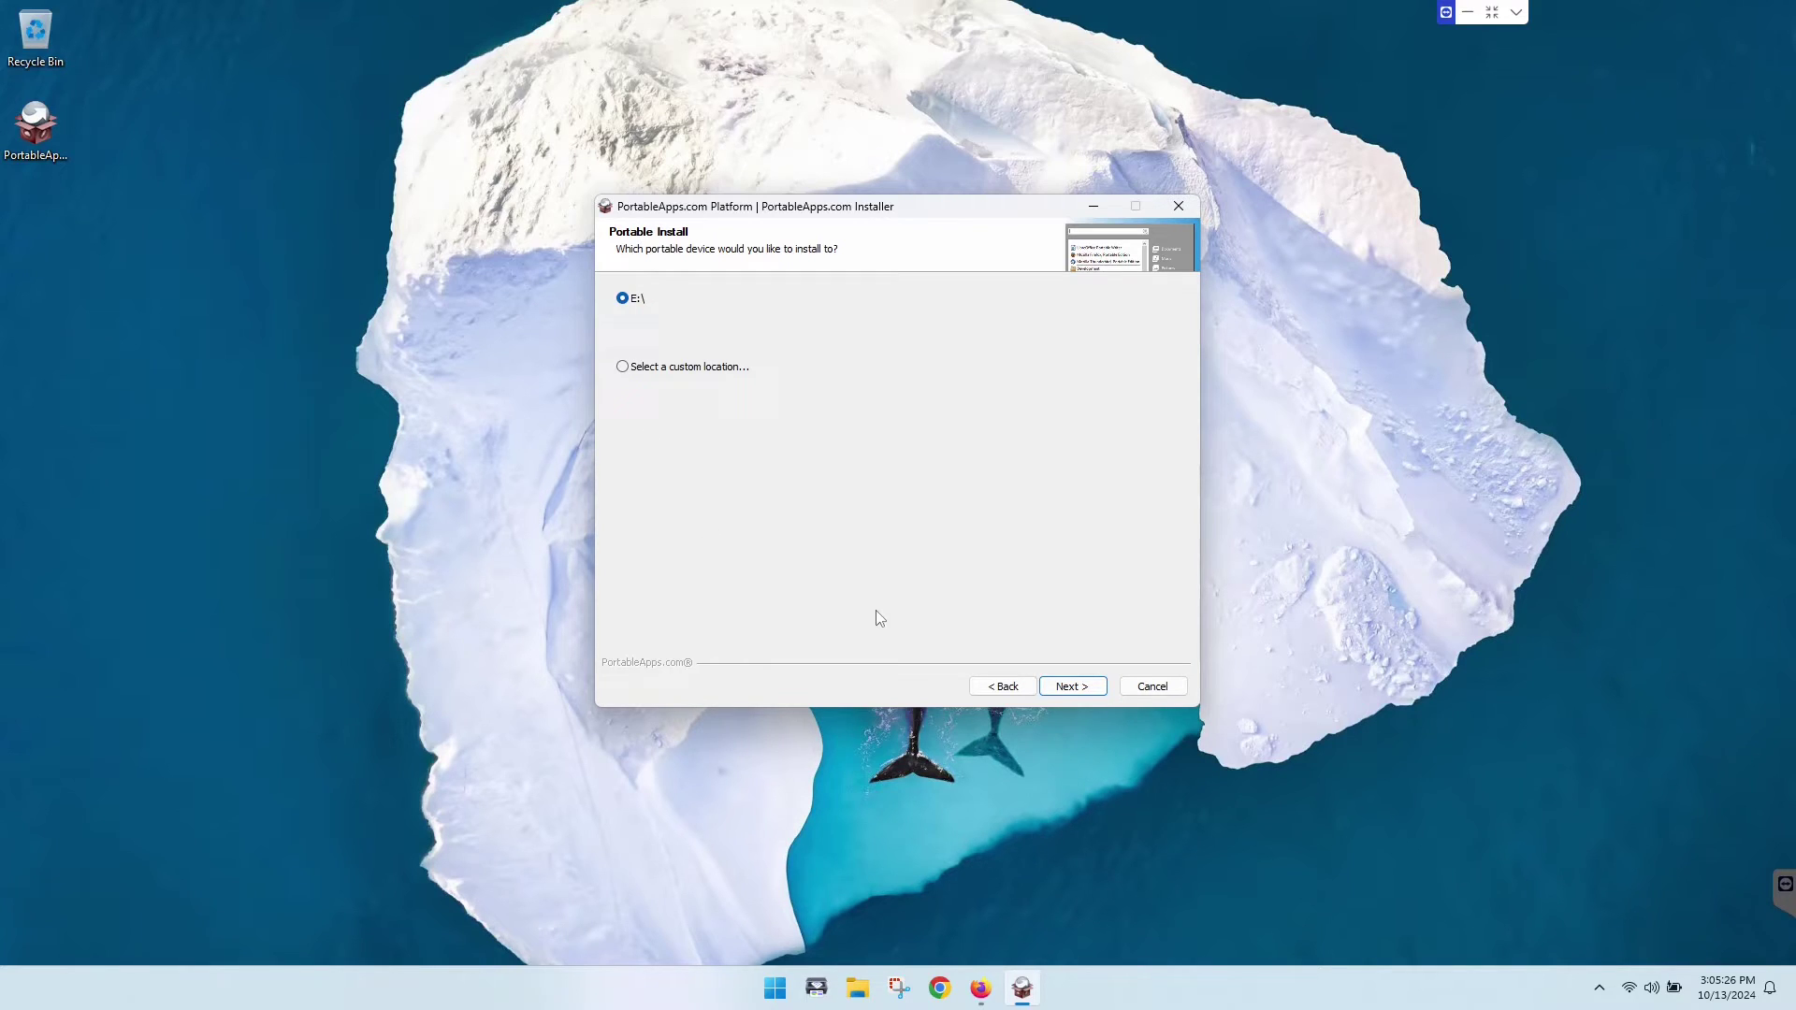
left_click(1076, 688)
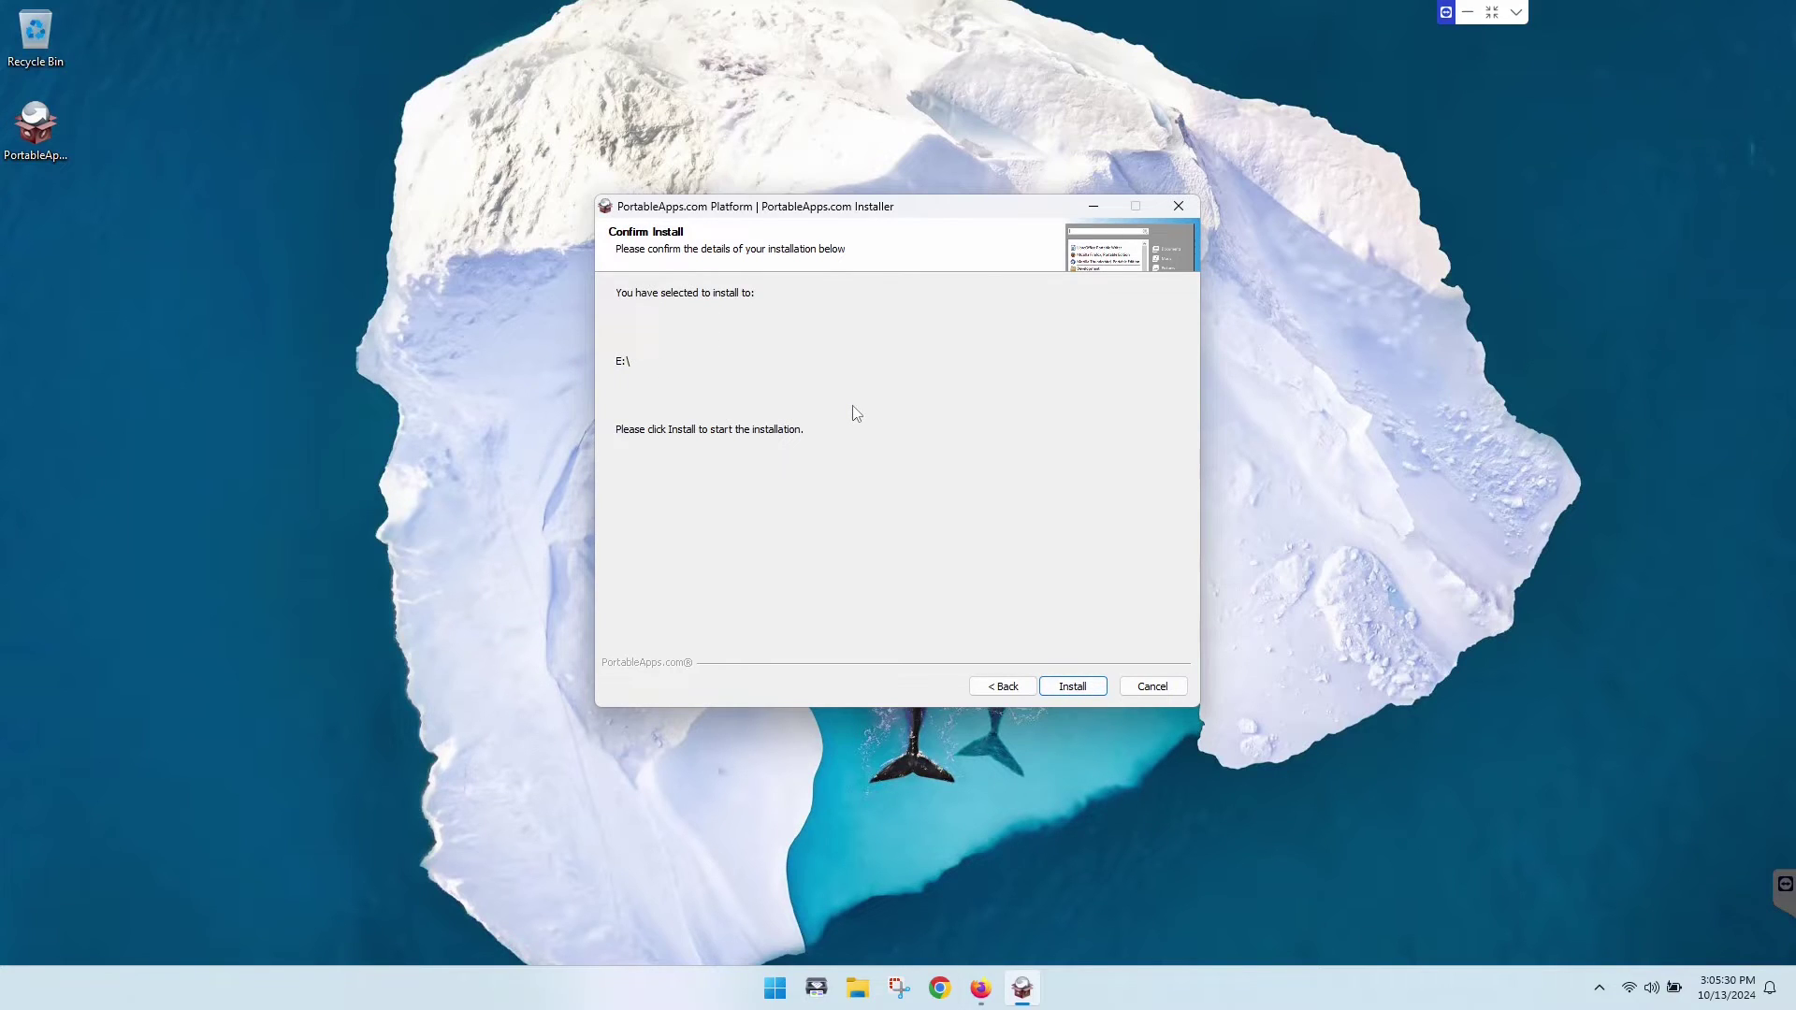
left_click(1074, 688)
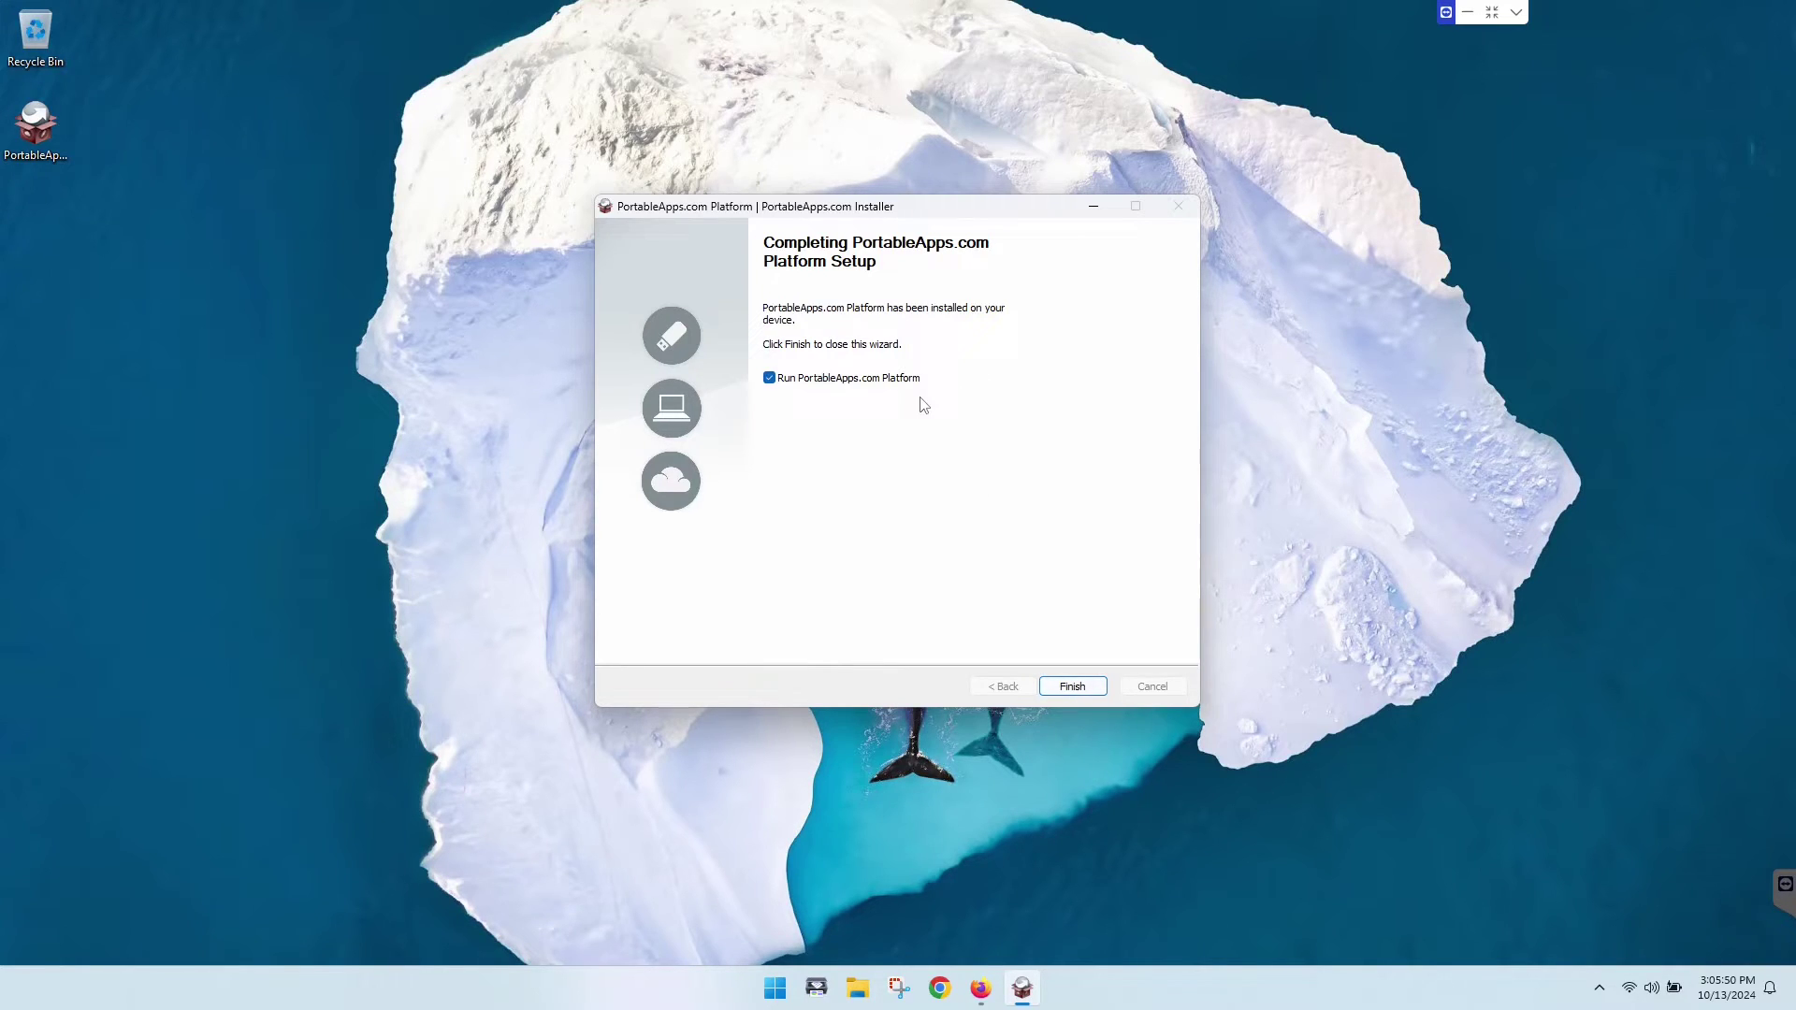
Step: Finish setup with 'Run PortableApps.com Platform' unticked, then open USB Drive (E:) in File Explorer
left_click(770, 380)
left_click(1073, 686)
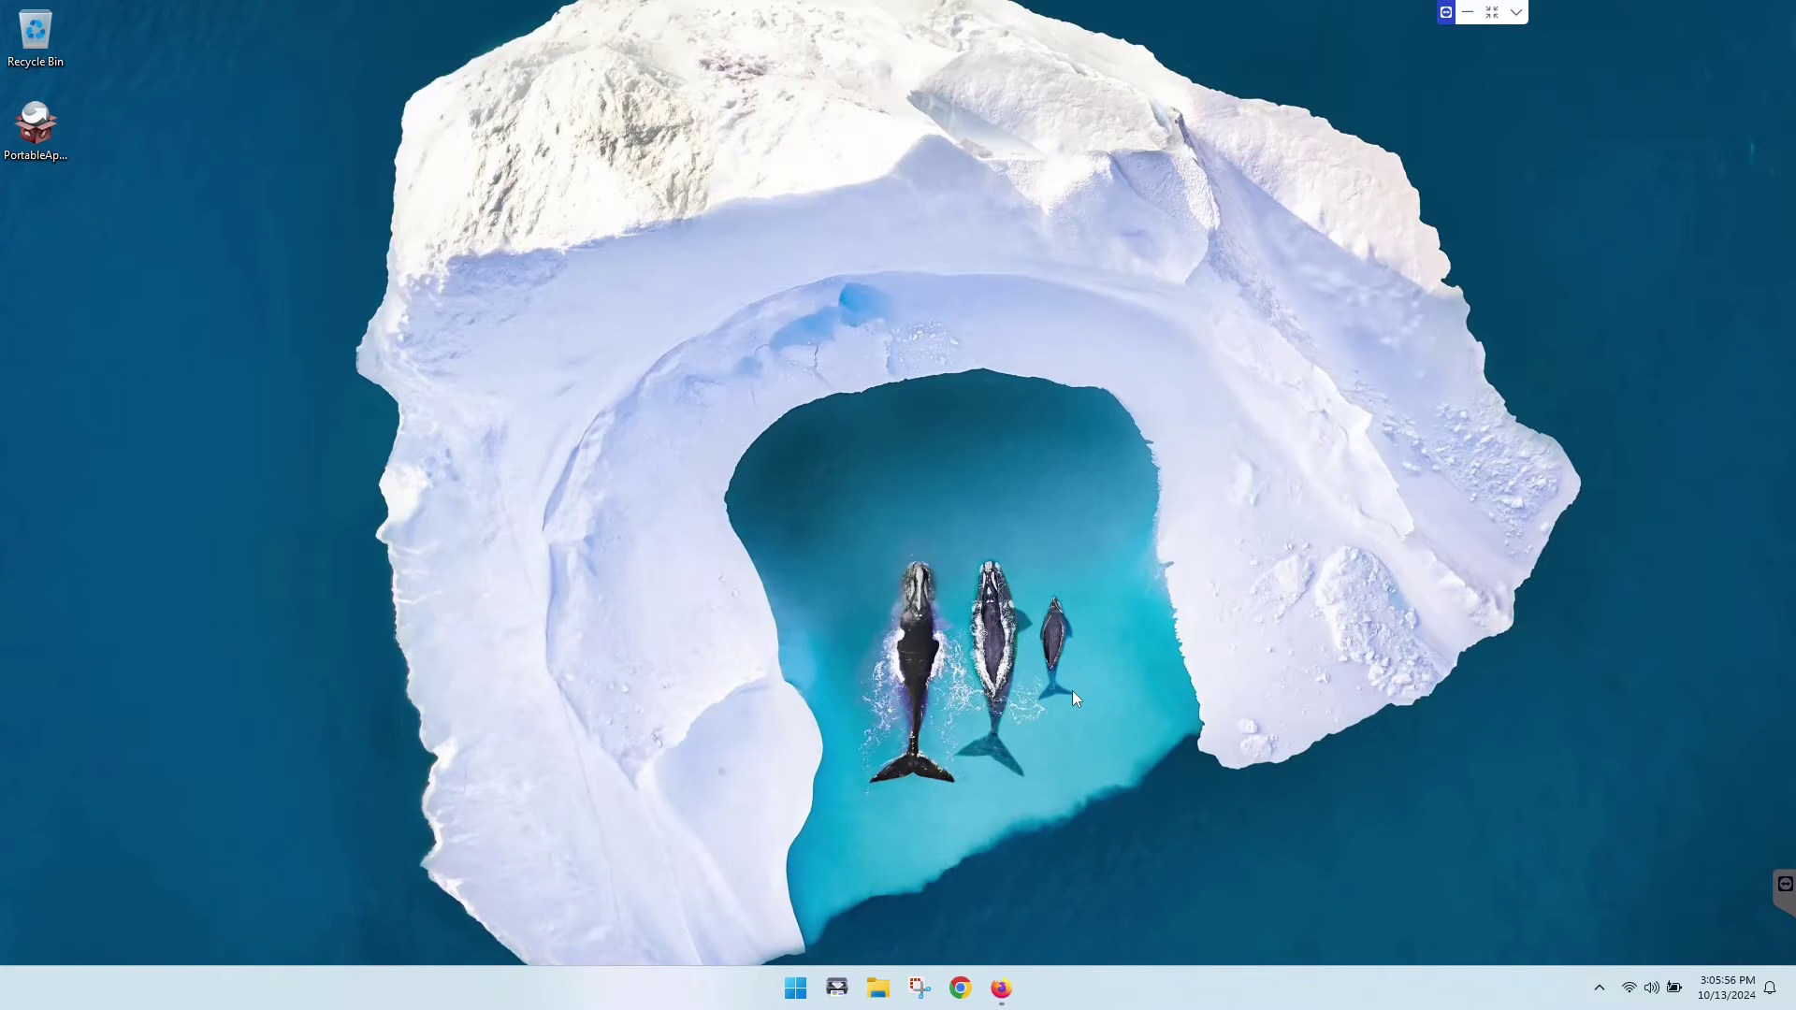
left_click(878, 992)
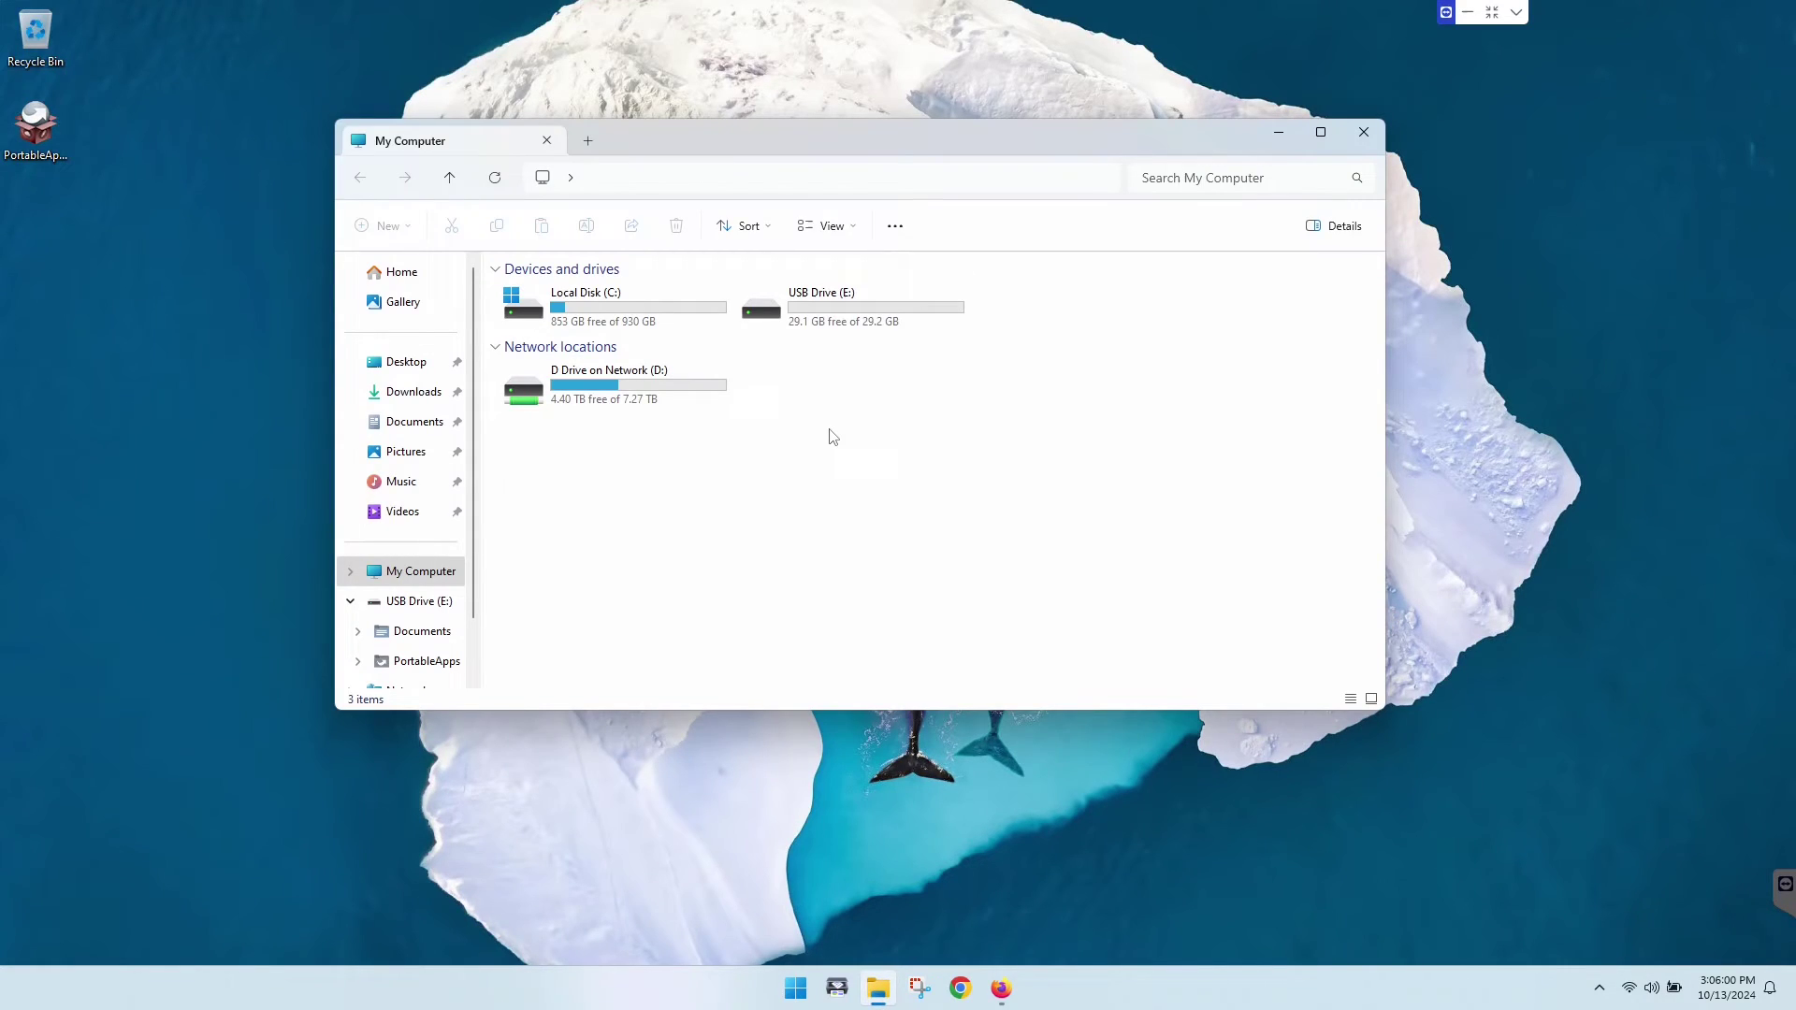
double_click(833, 305)
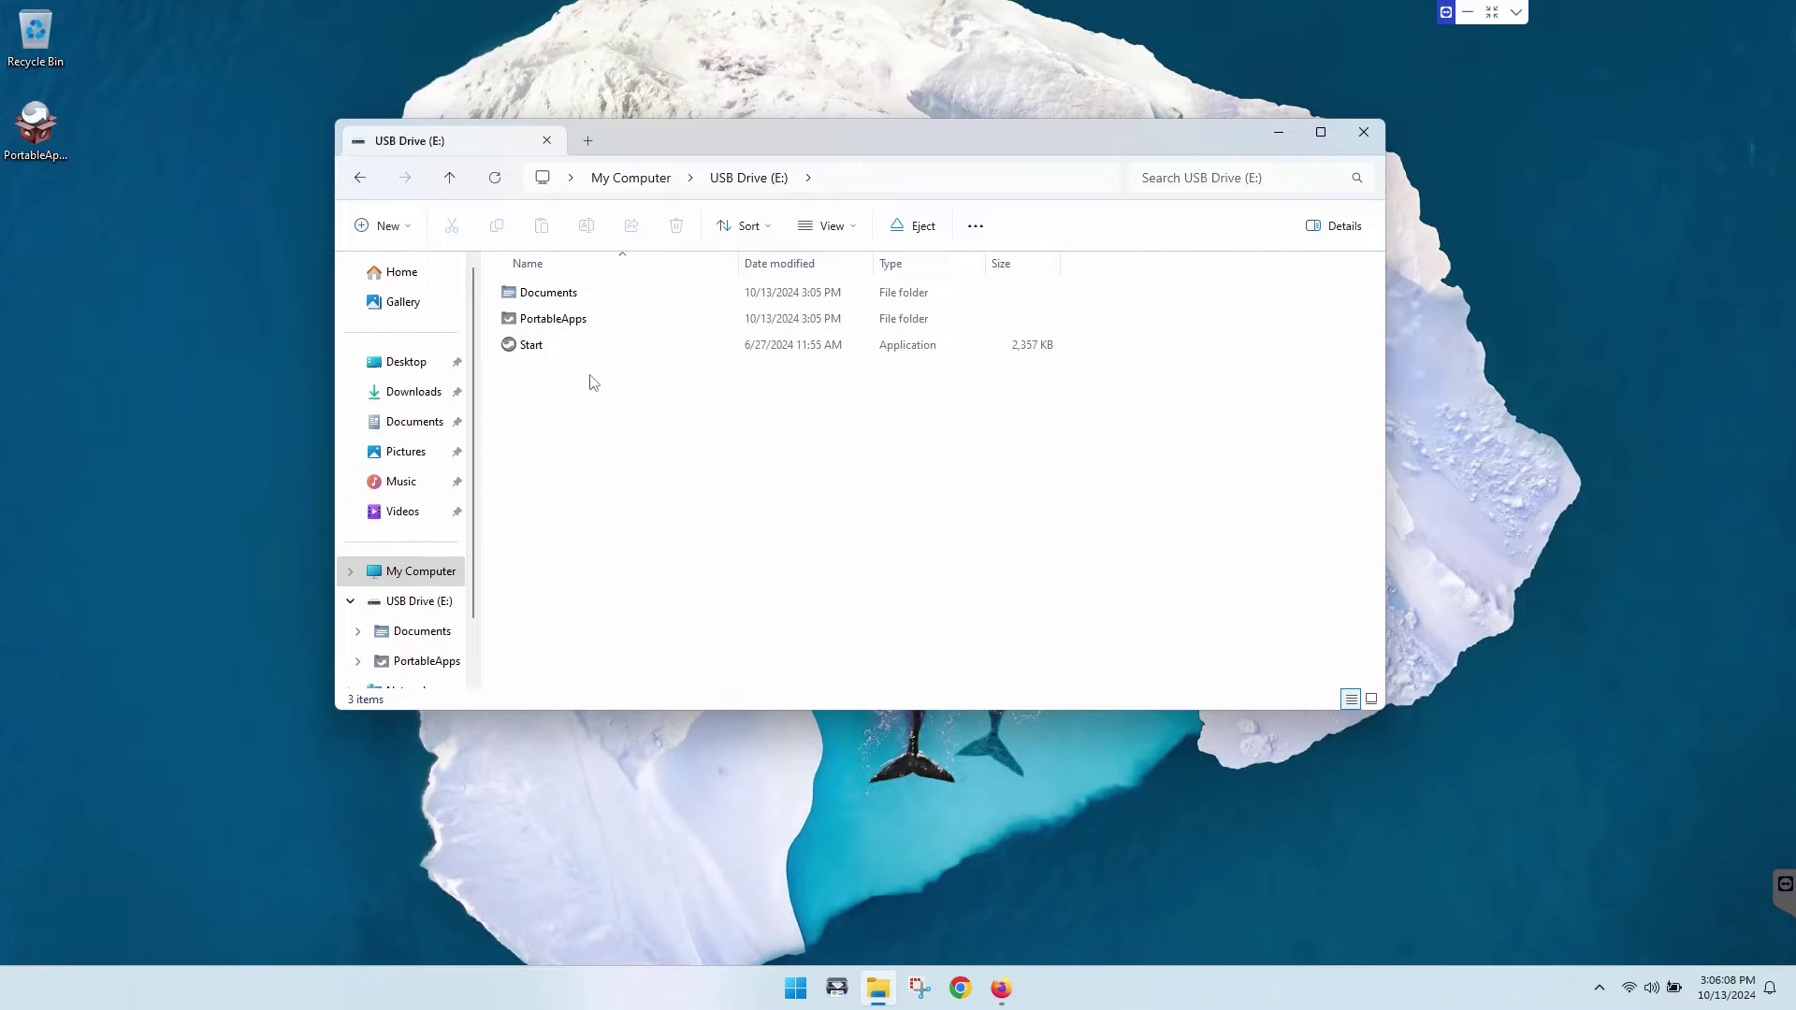
Step: Launch the platform from E:, review its About tabs confirming version 29.5.3, and close About
double_click(531, 345)
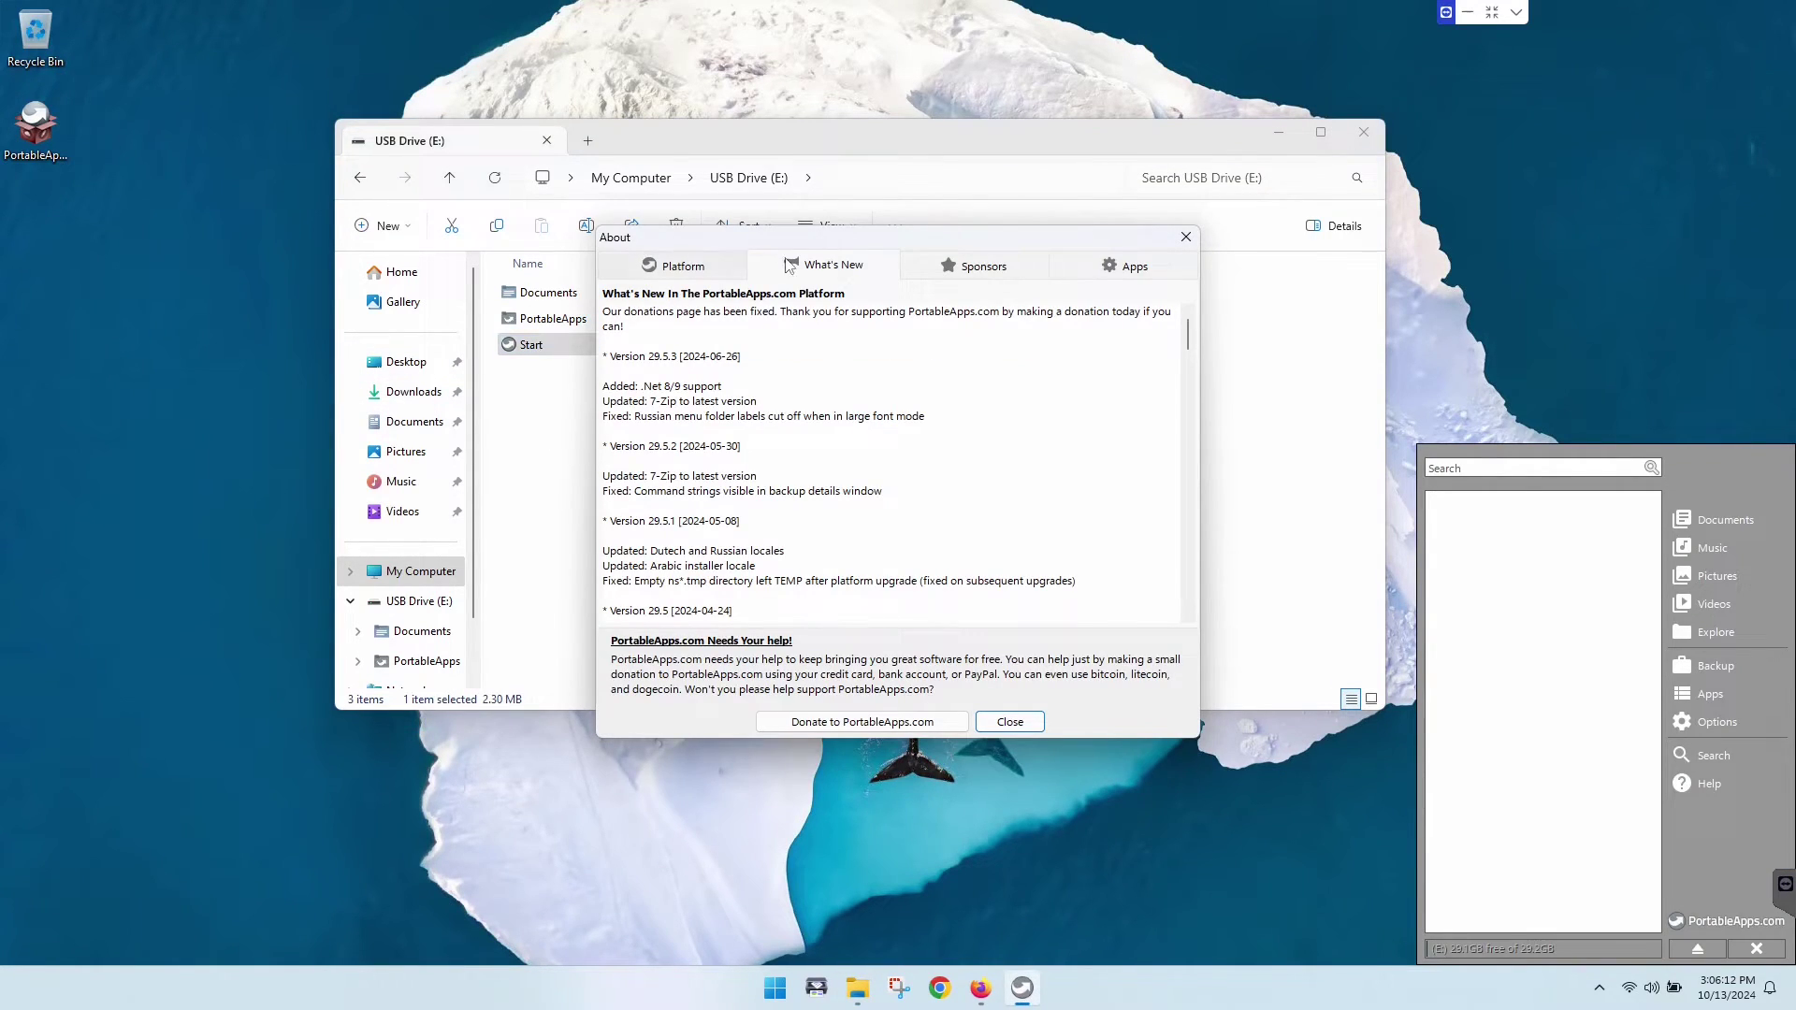
left_click(1368, 131)
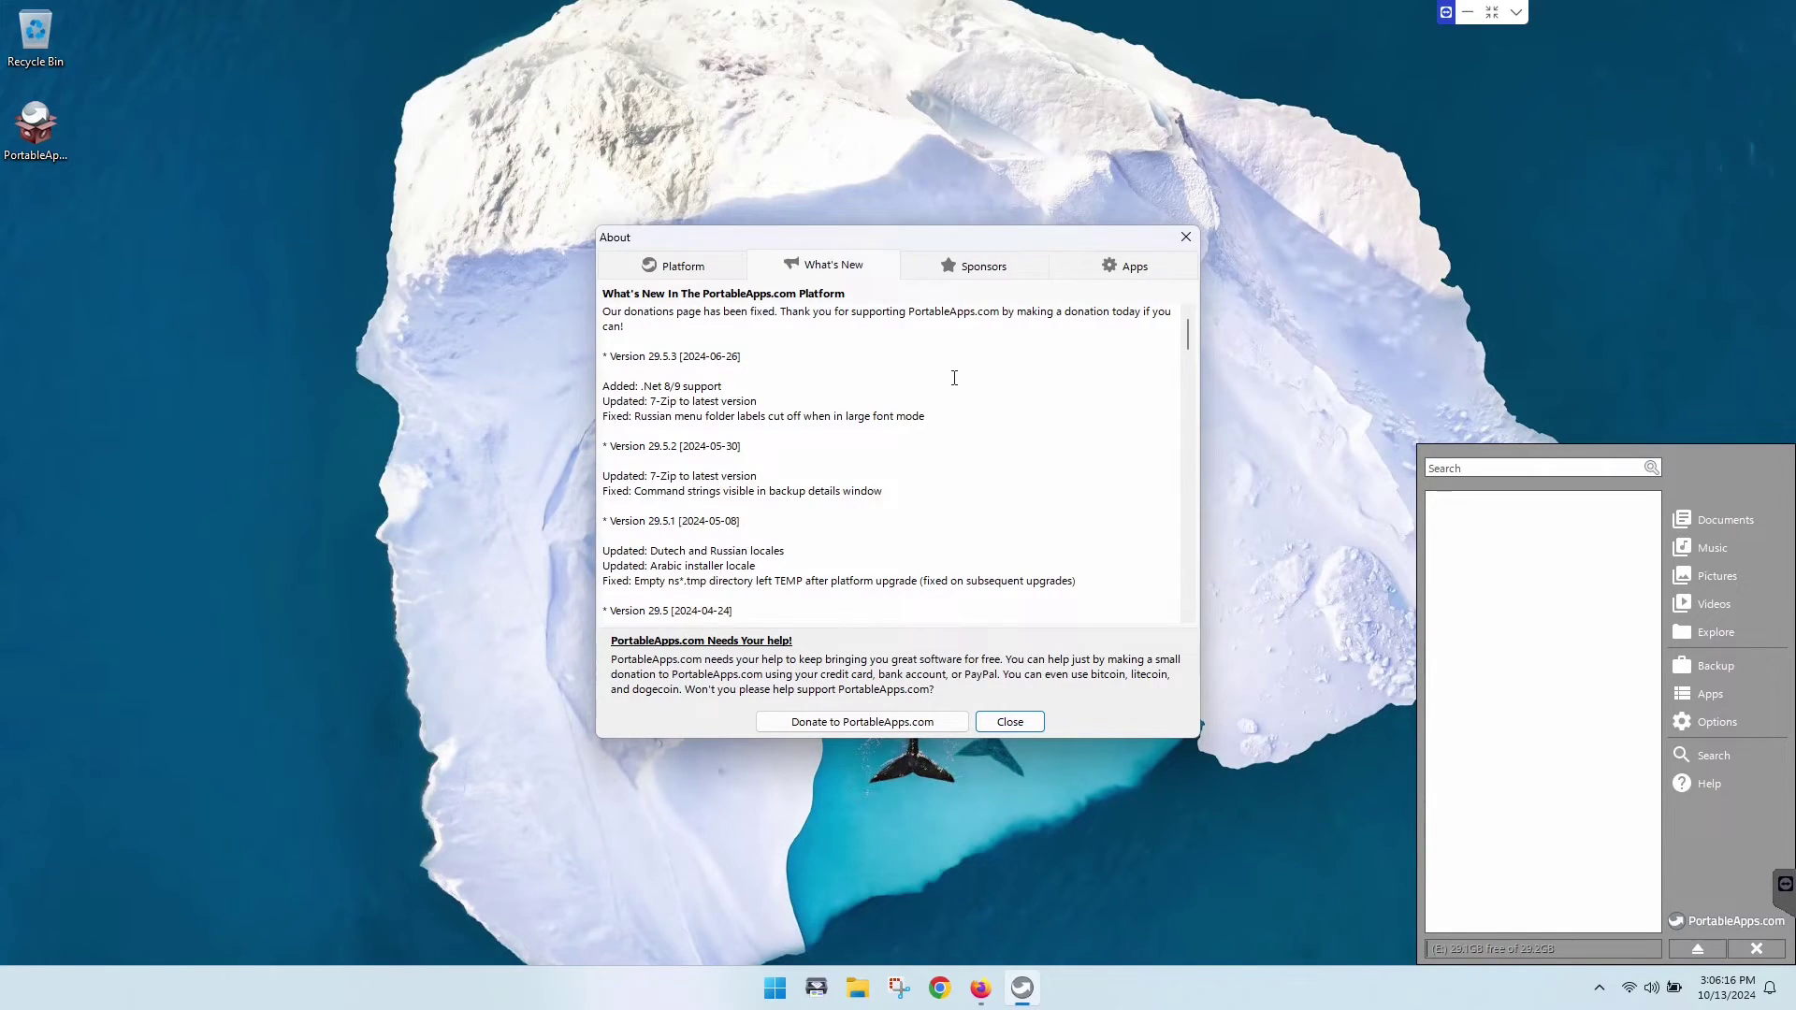
scroll(954, 378, "down", 10)
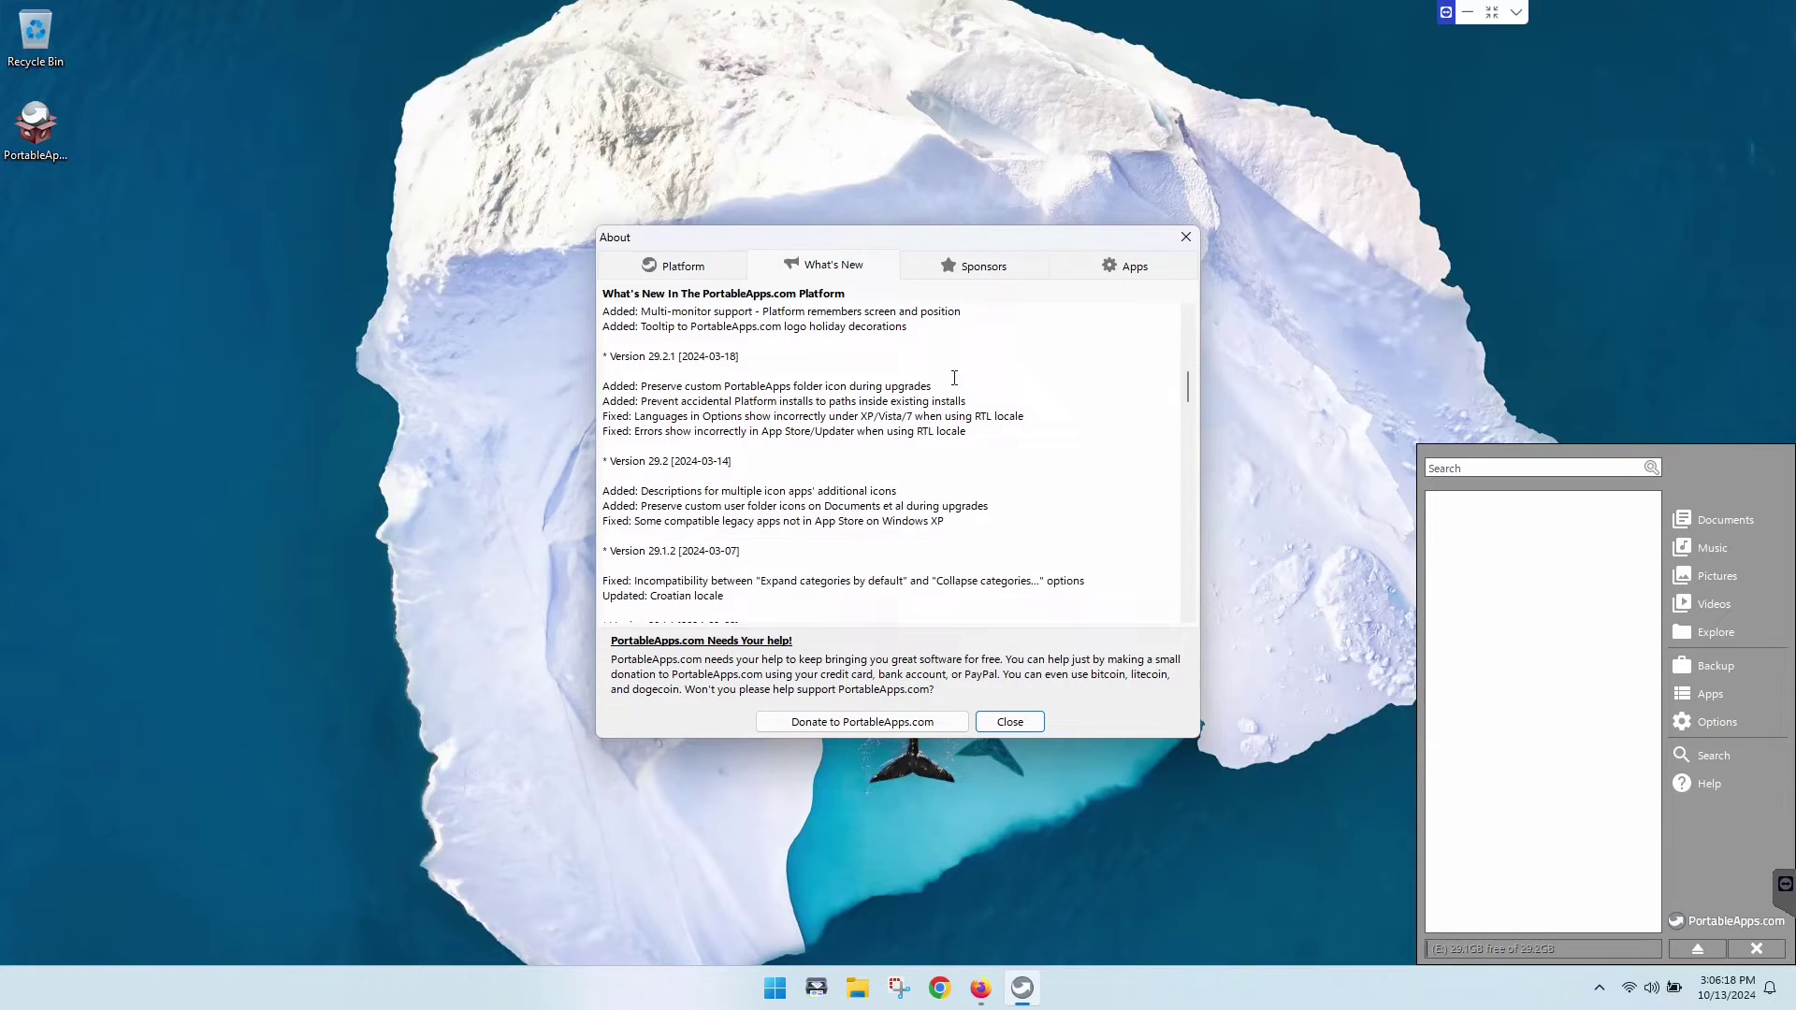
scroll(954, 378, "down", 10)
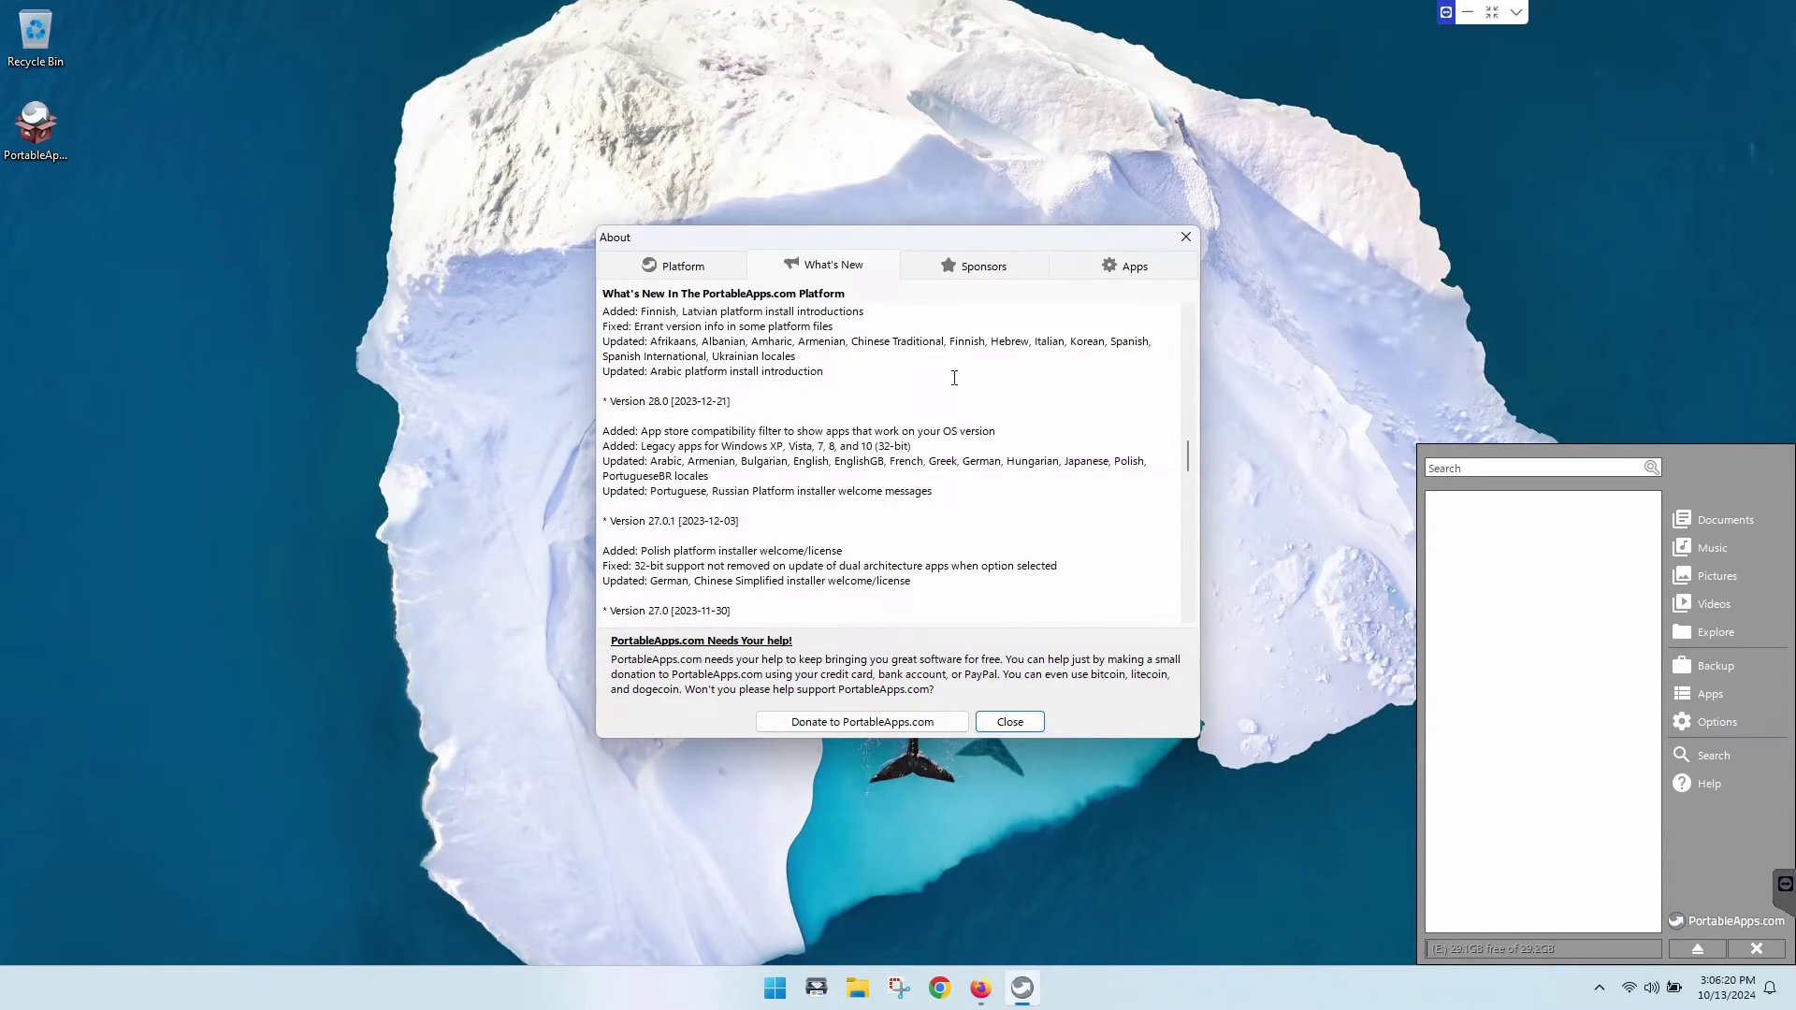
scroll(955, 378, "down", 1)
scroll(954, 378, "down", 3)
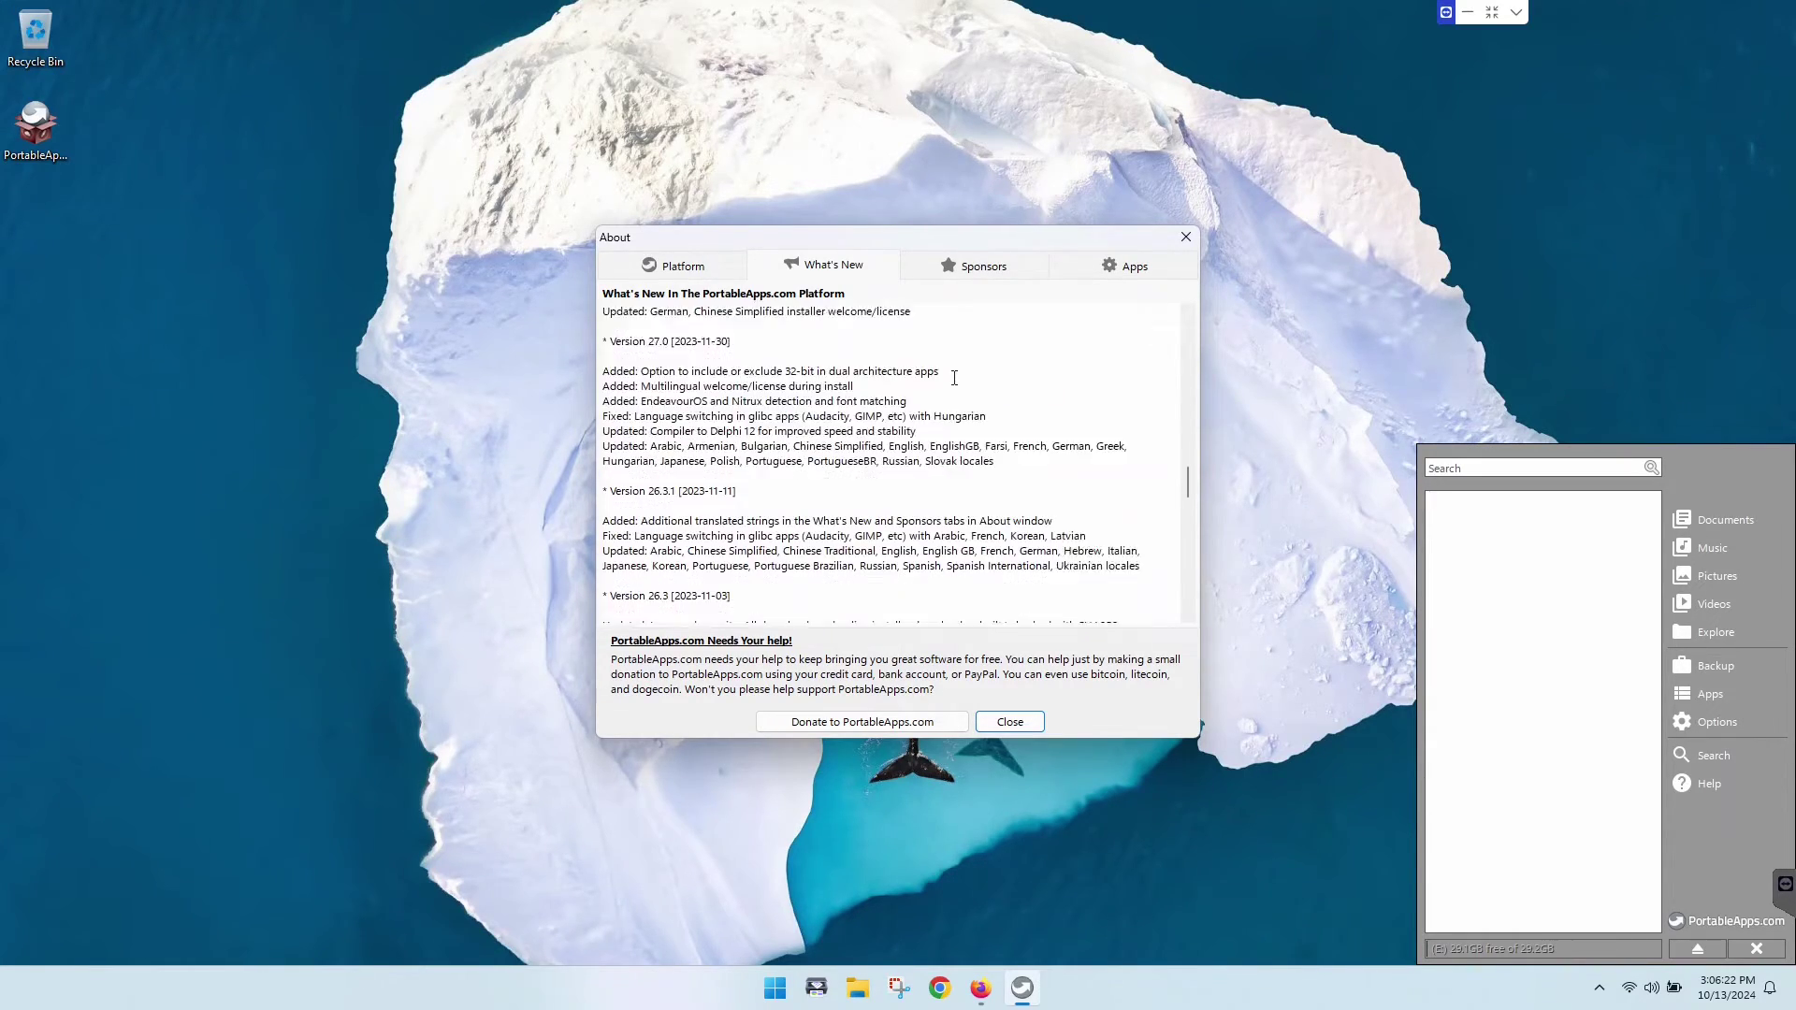
scroll(955, 382, "up", 10)
scroll(954, 383, "up", 6)
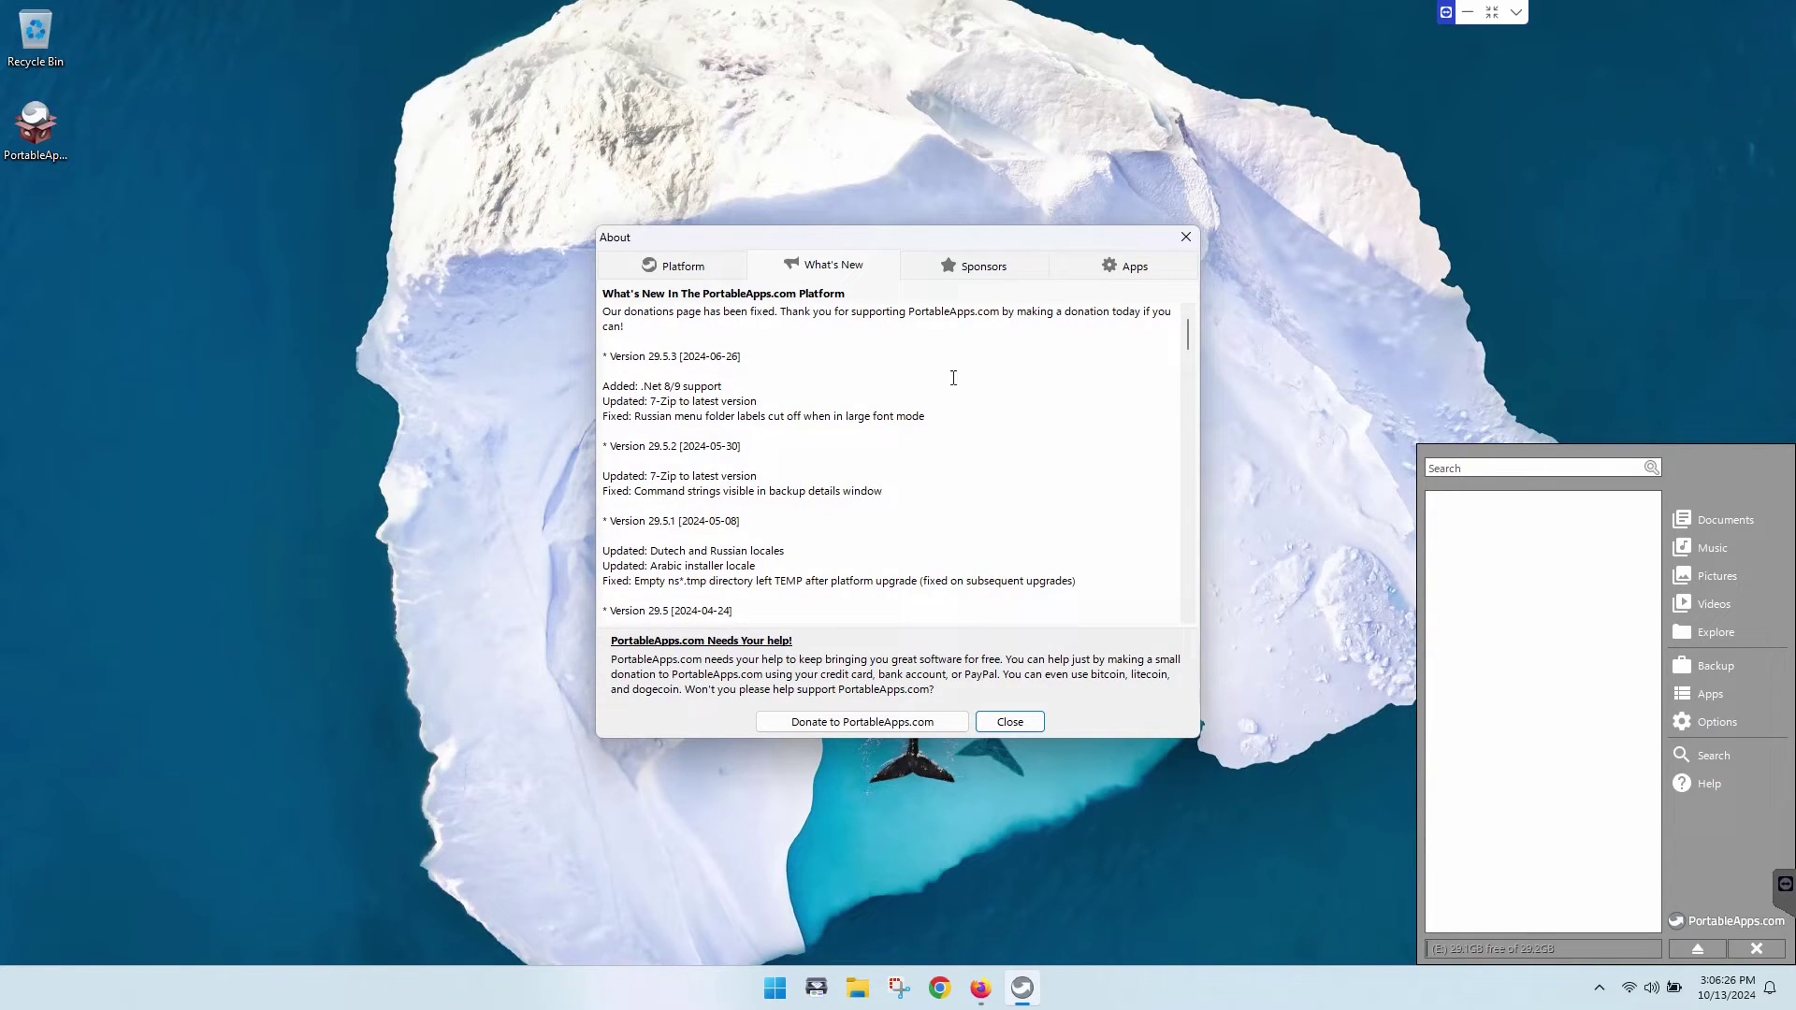
left_click(701, 272)
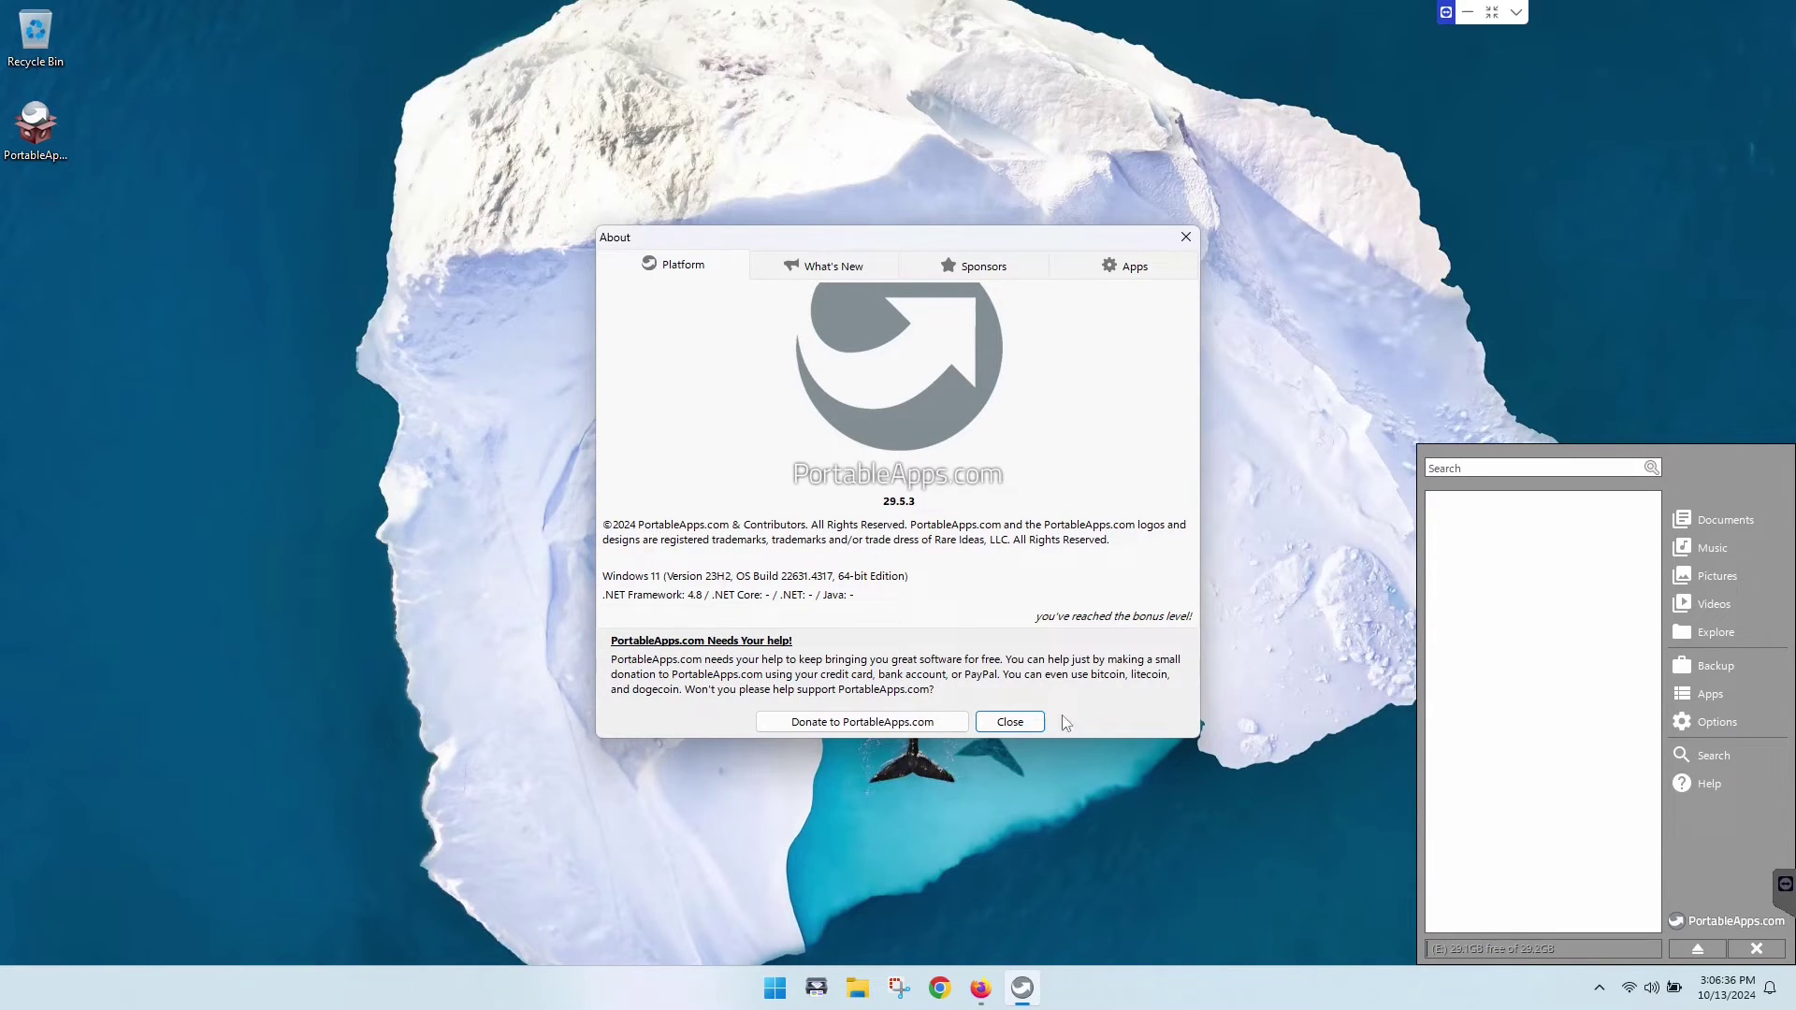
left_click(1009, 723)
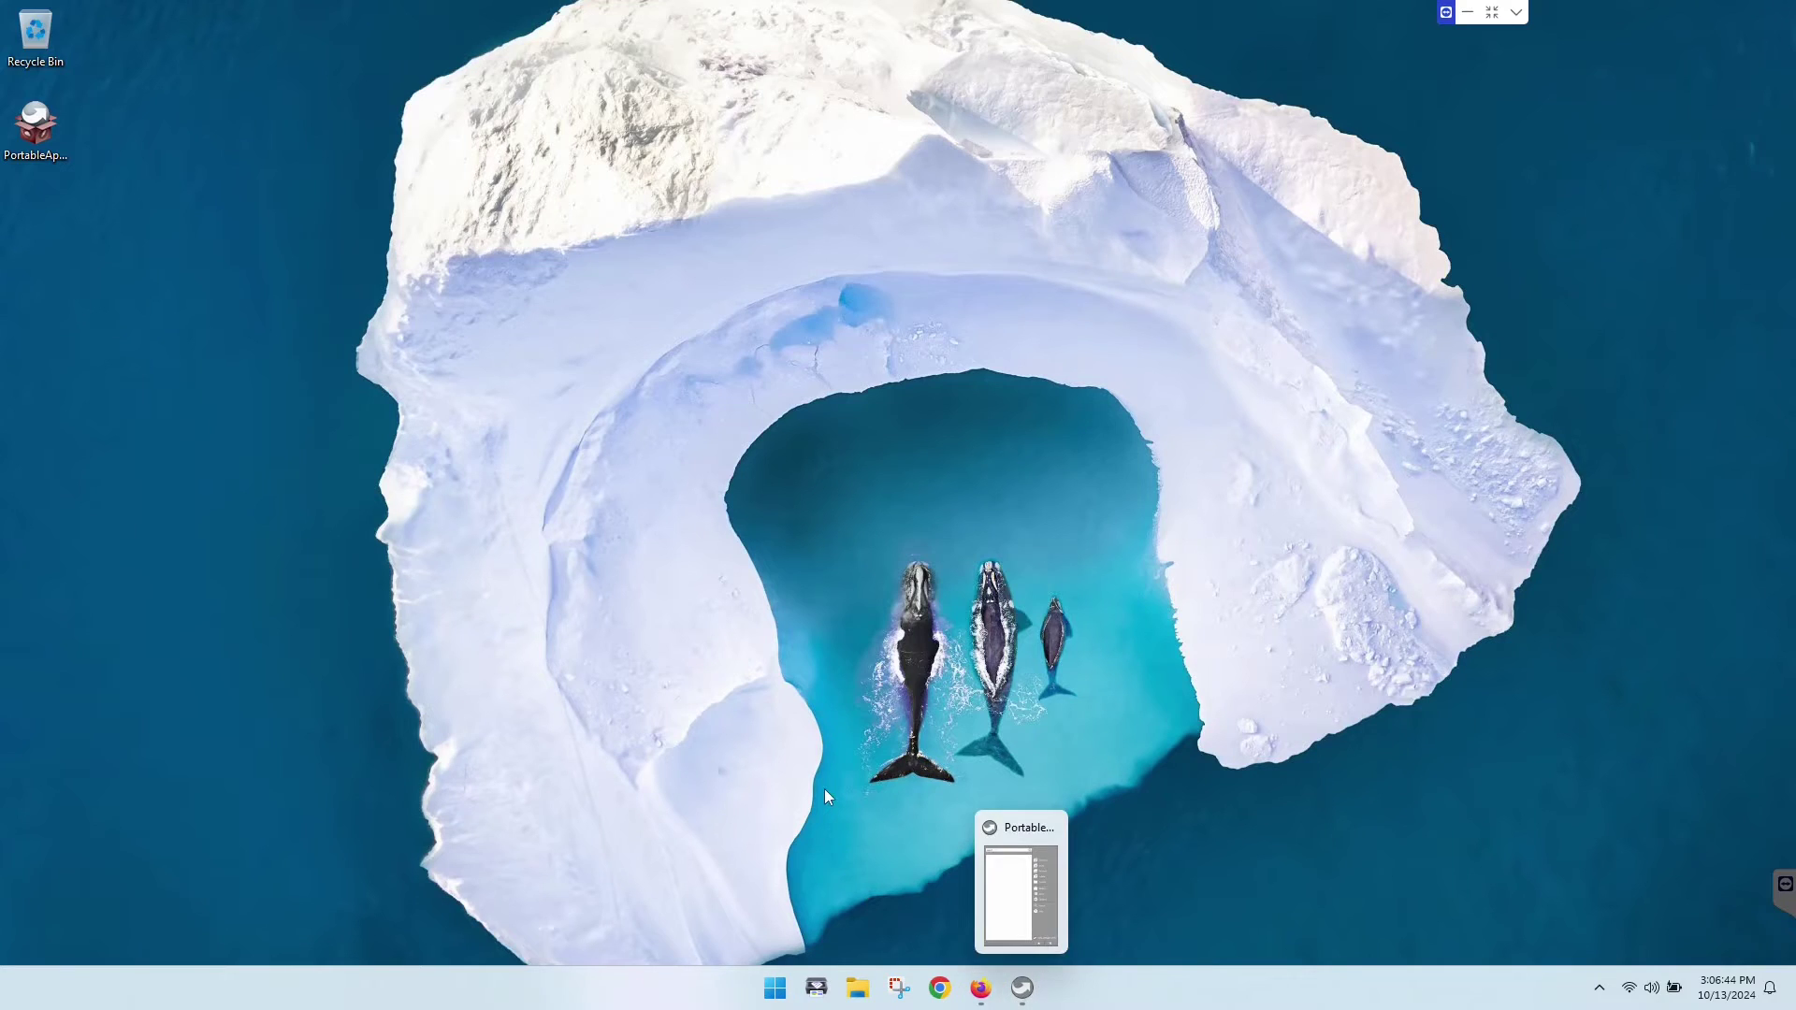
Step: Tick Notepad++ for installation in the Portable App Directory
left_click(857, 990)
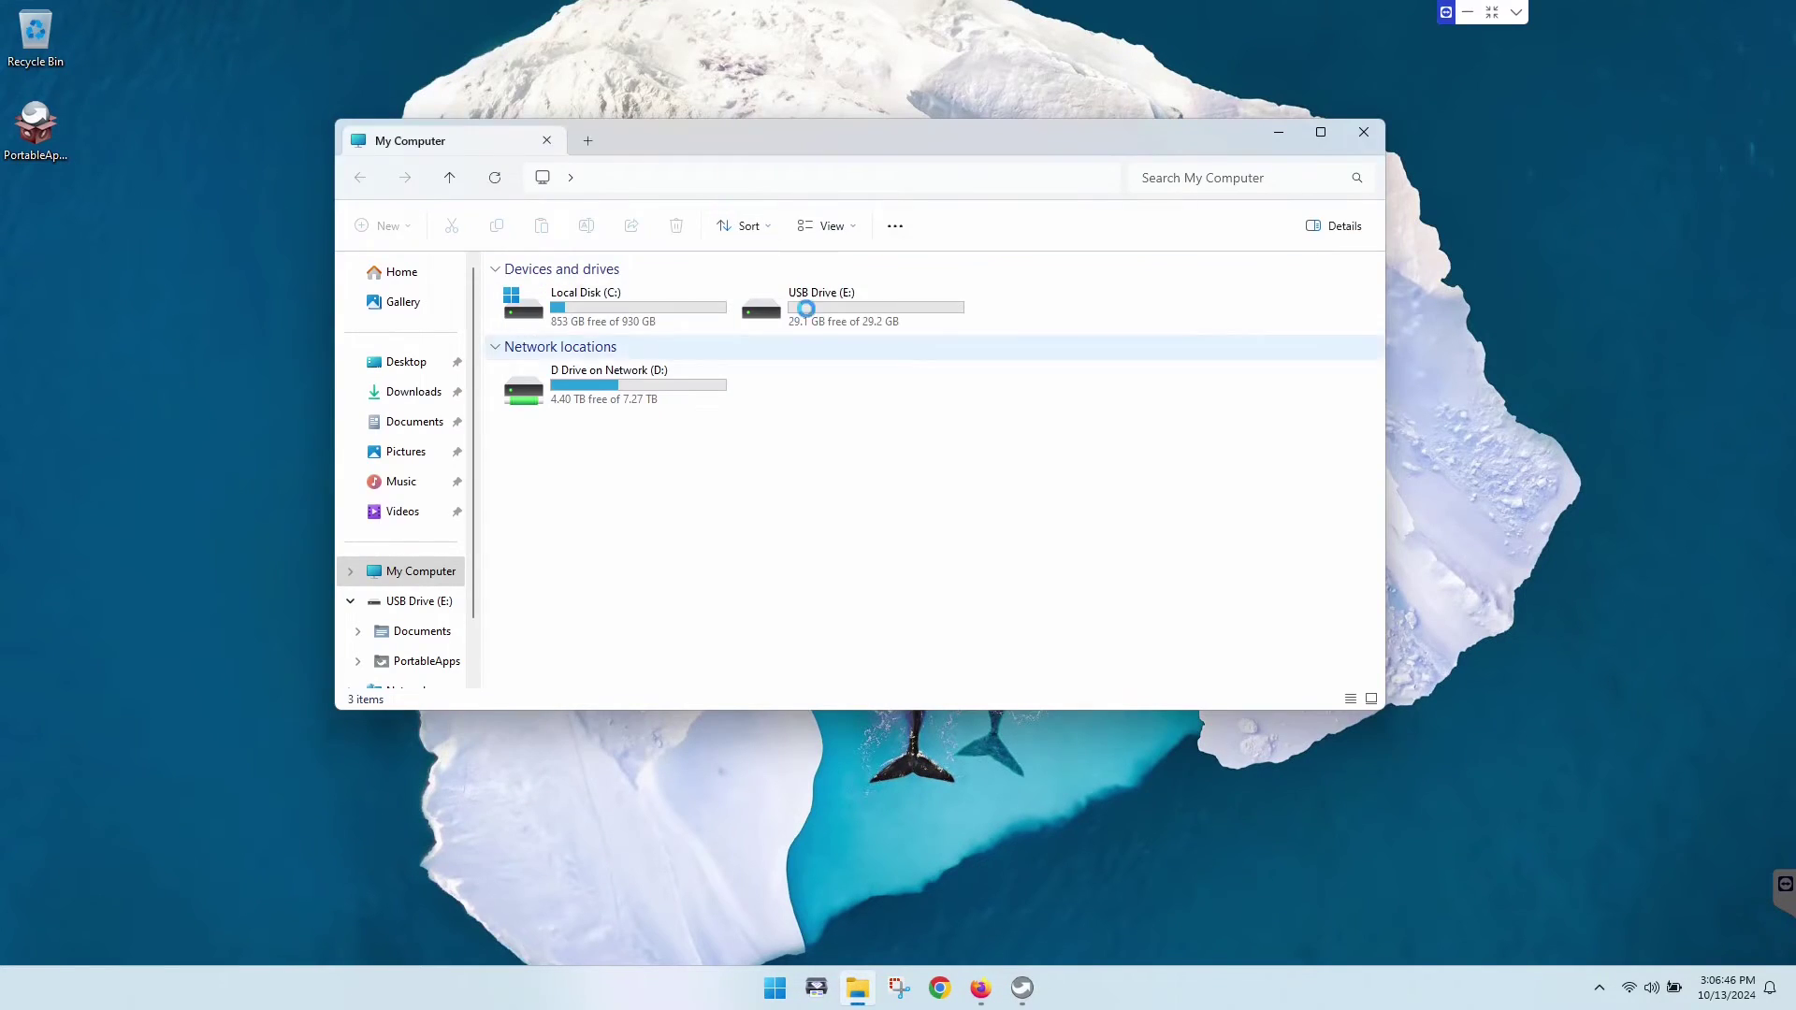
left_click(1364, 132)
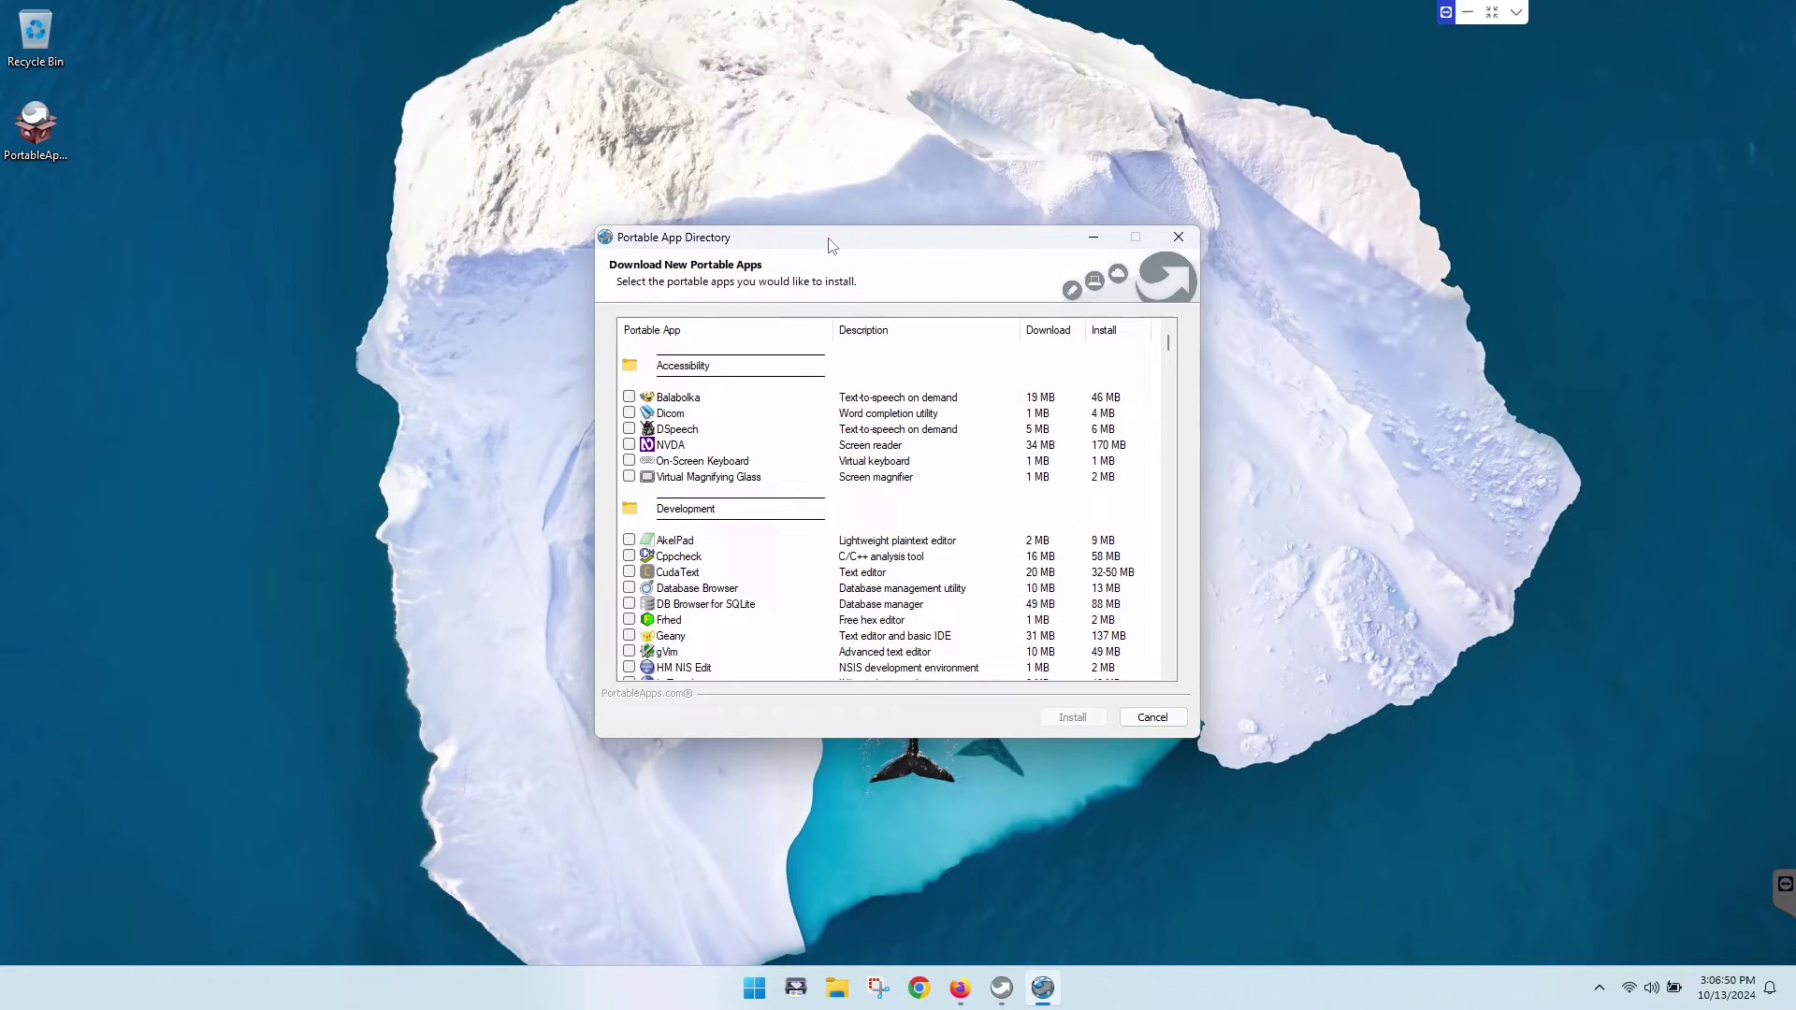
left_click_drag(829, 238, 792, 174)
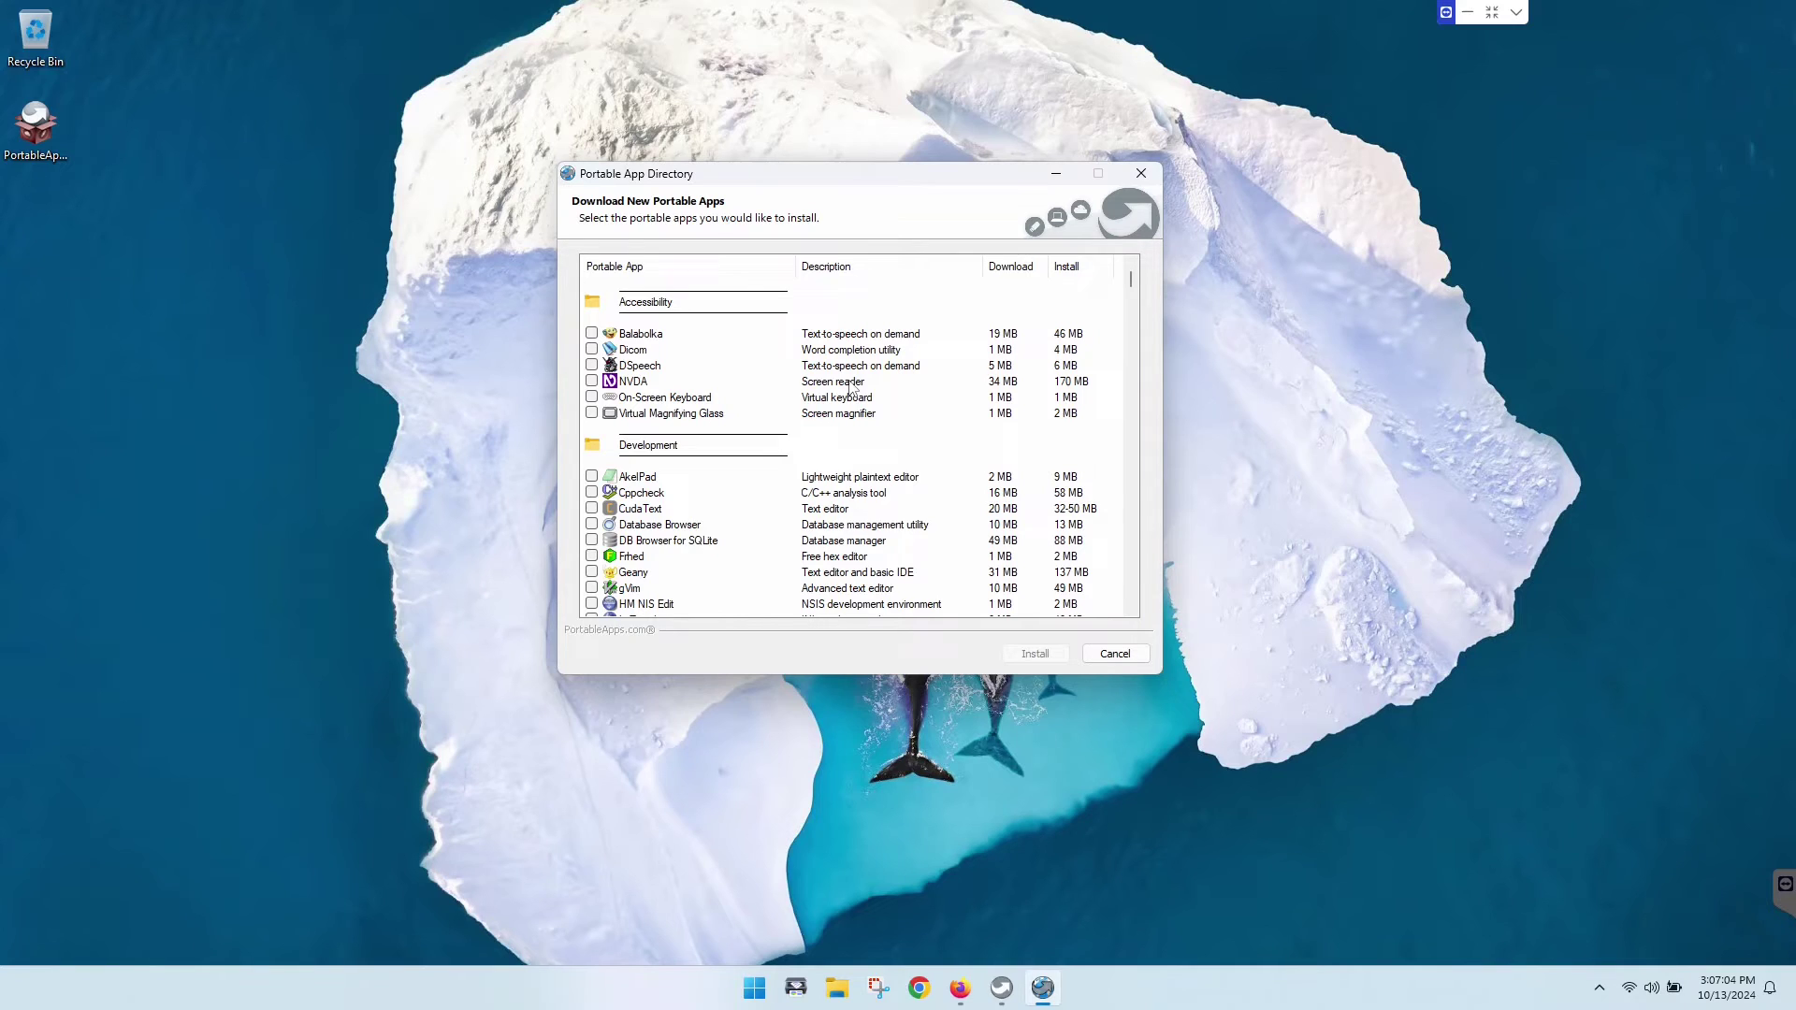
scroll(853, 387, "down", 2)
scroll(852, 387, "down", 1)
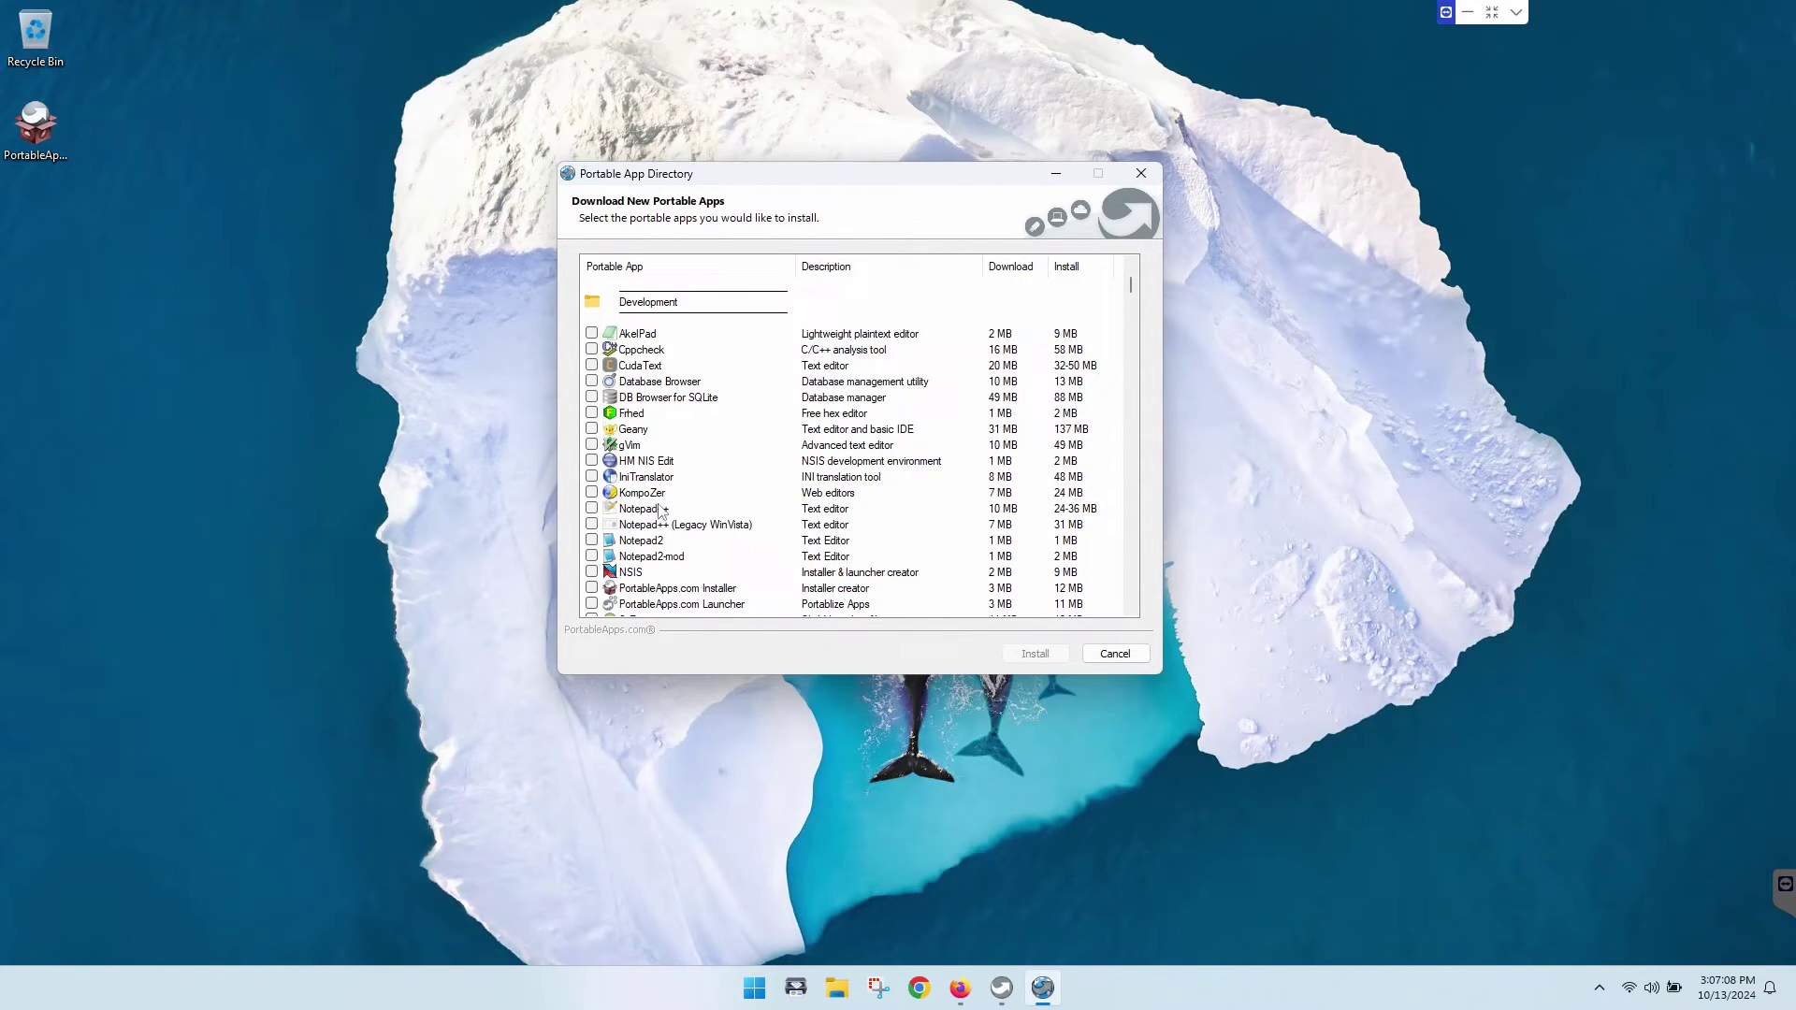
left_click(593, 508)
Step: Scroll down the app list and tick PuTTY for installation
scroll(979, 463, "down", 6)
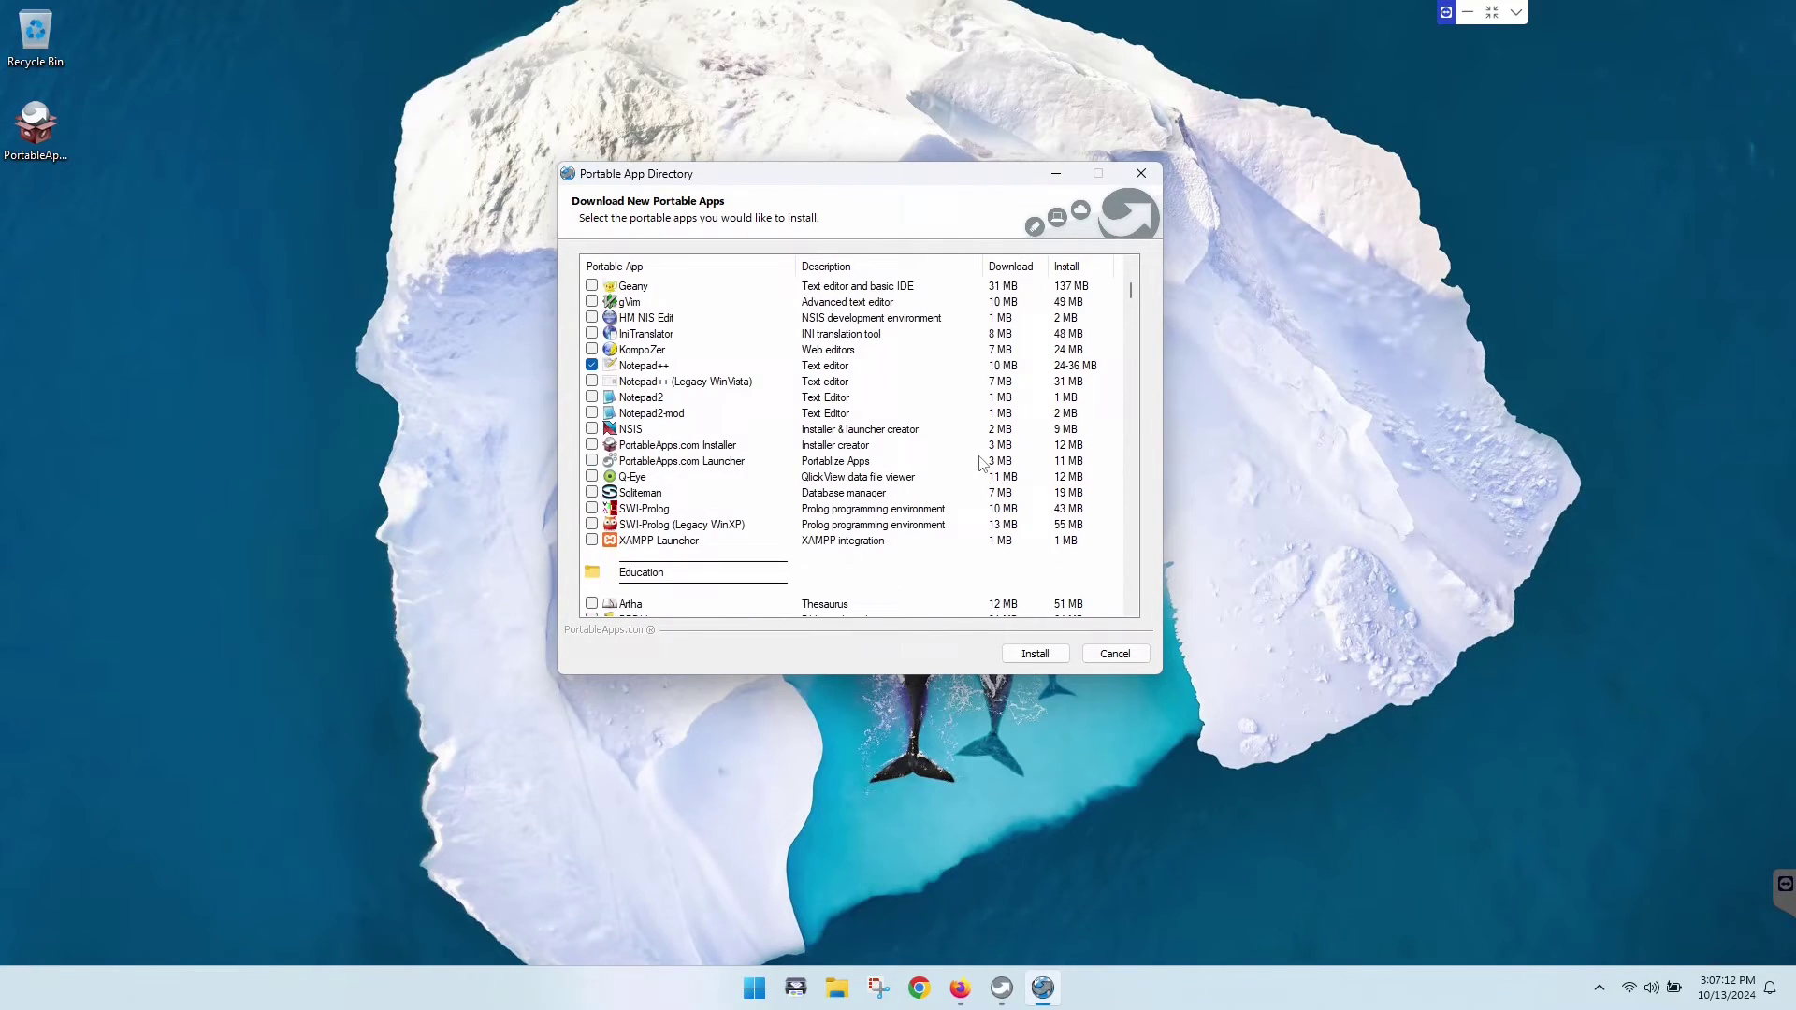
scroll(979, 463, "down", 1)
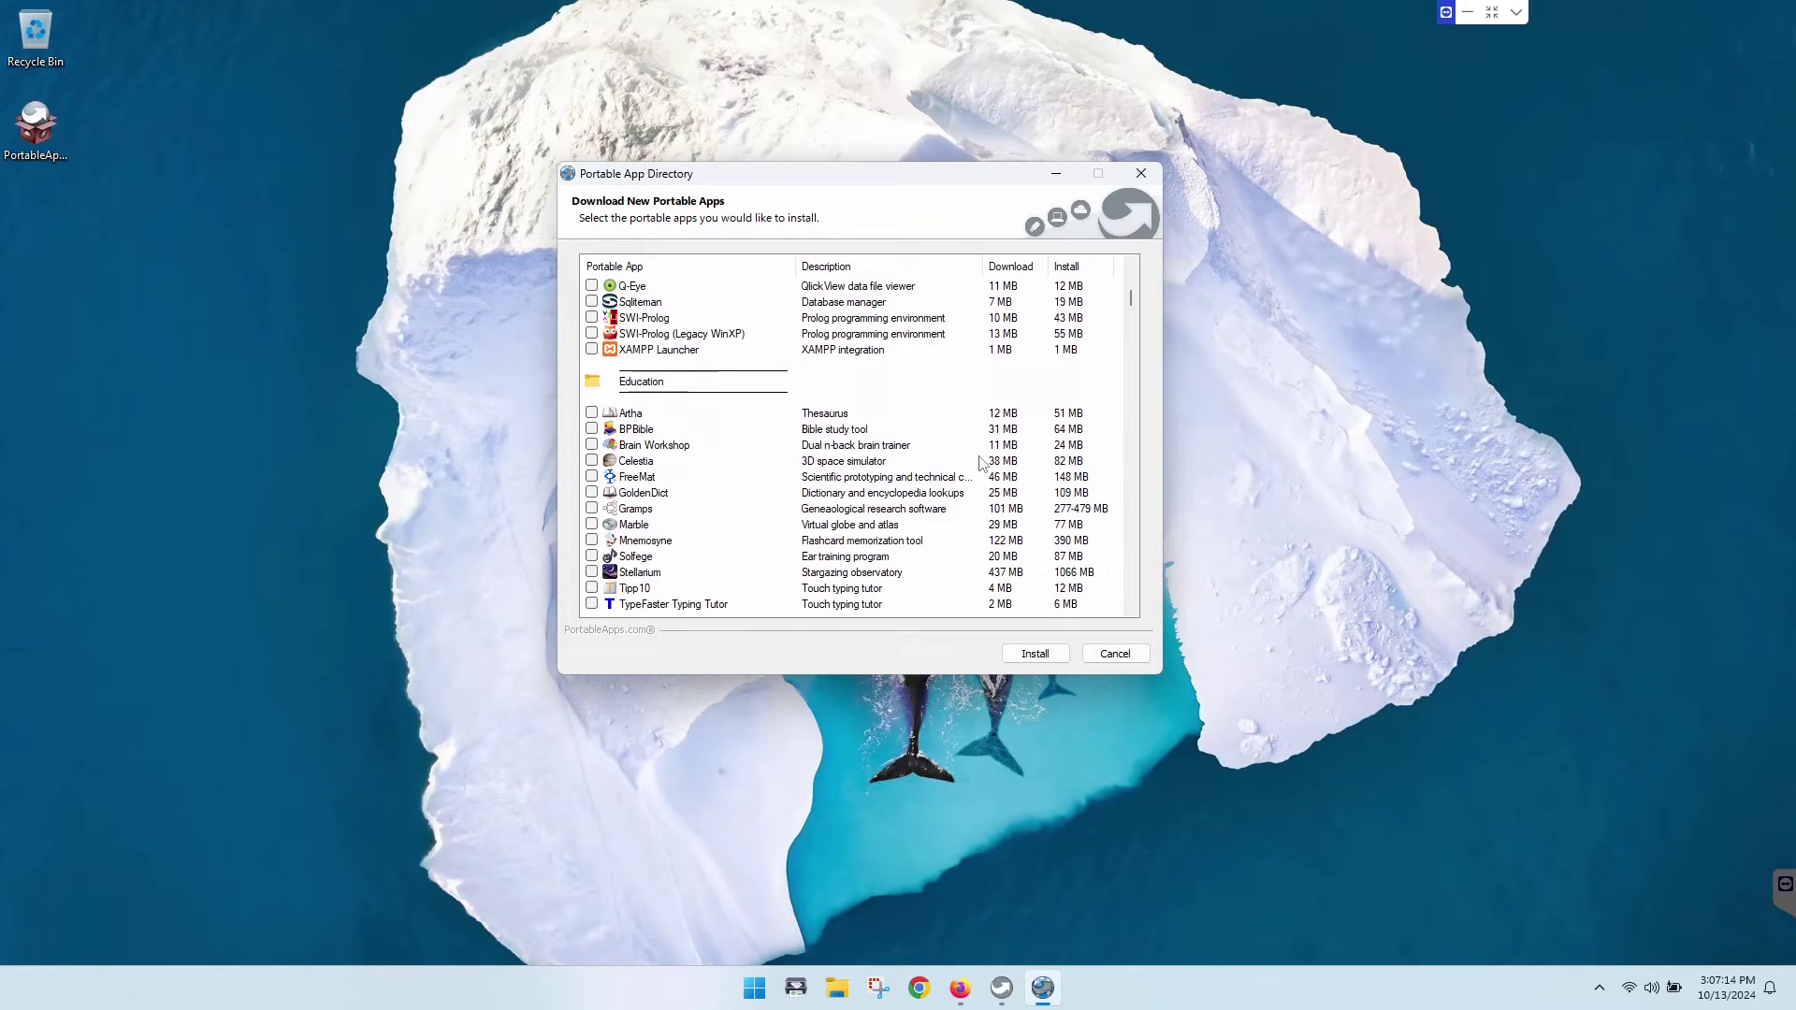
scroll(980, 462, "down", 7)
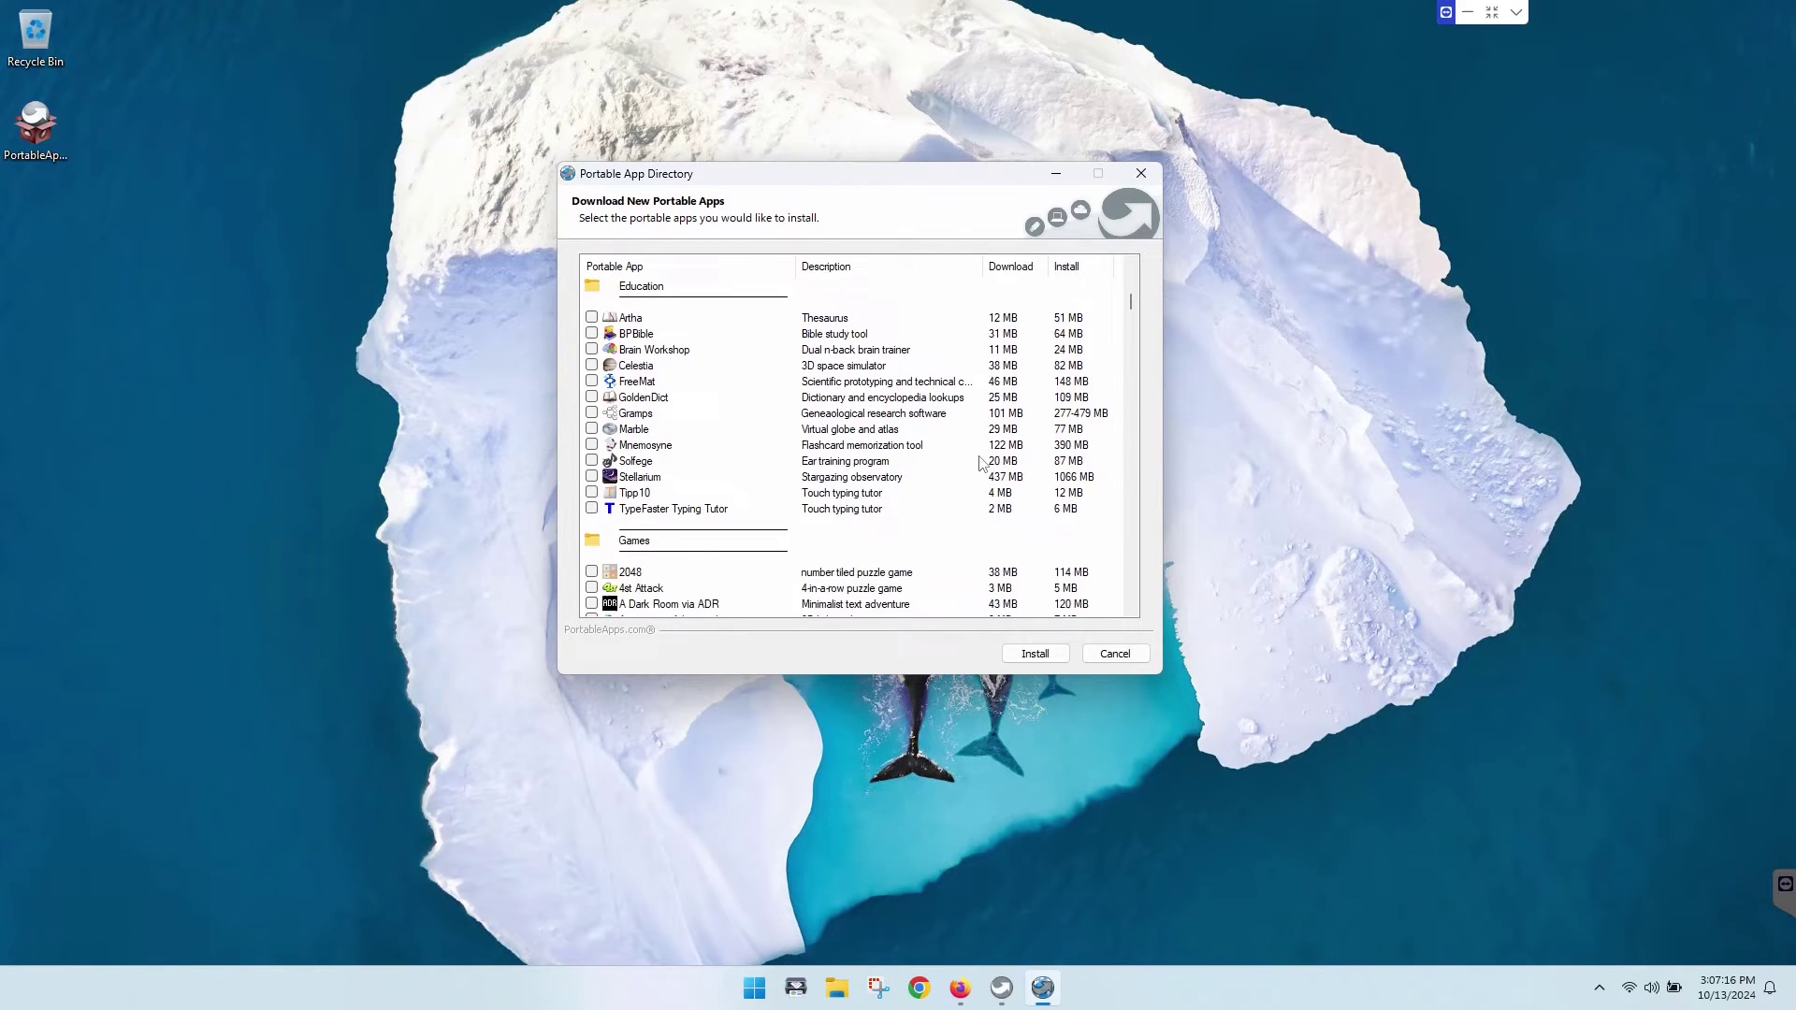
scroll(979, 462, "down", 13)
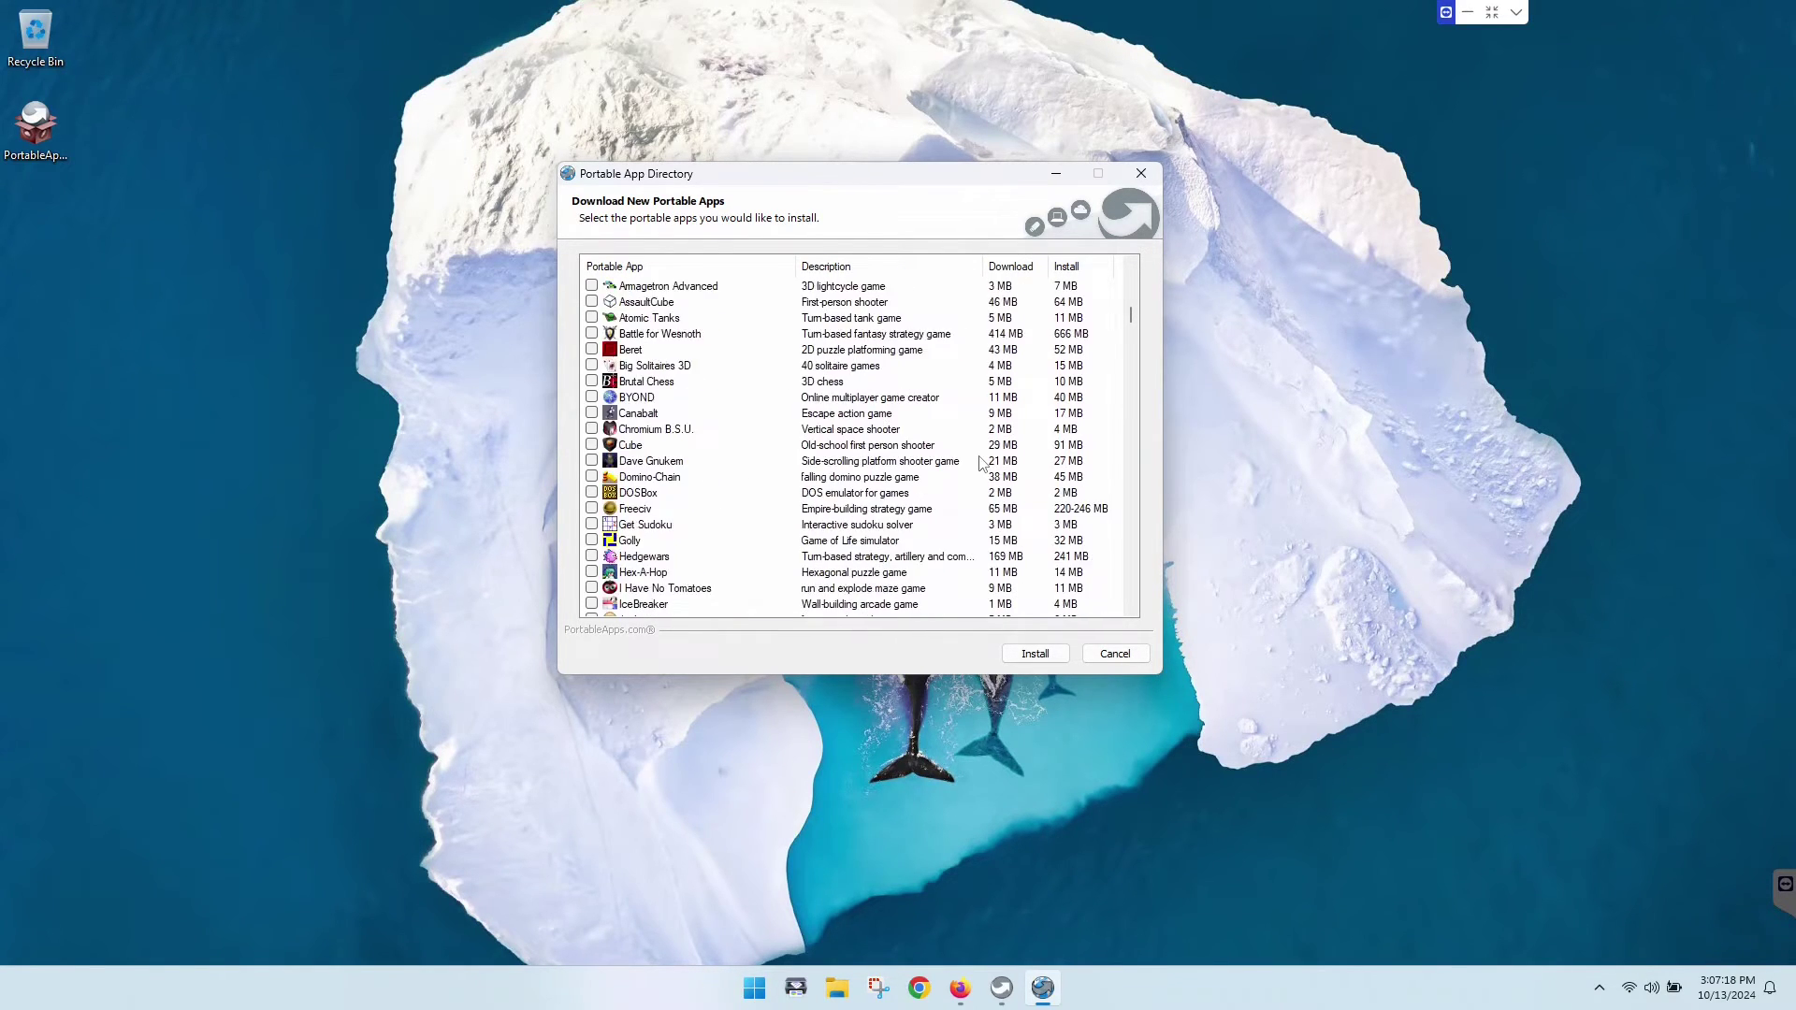
scroll(980, 462, "down", 10)
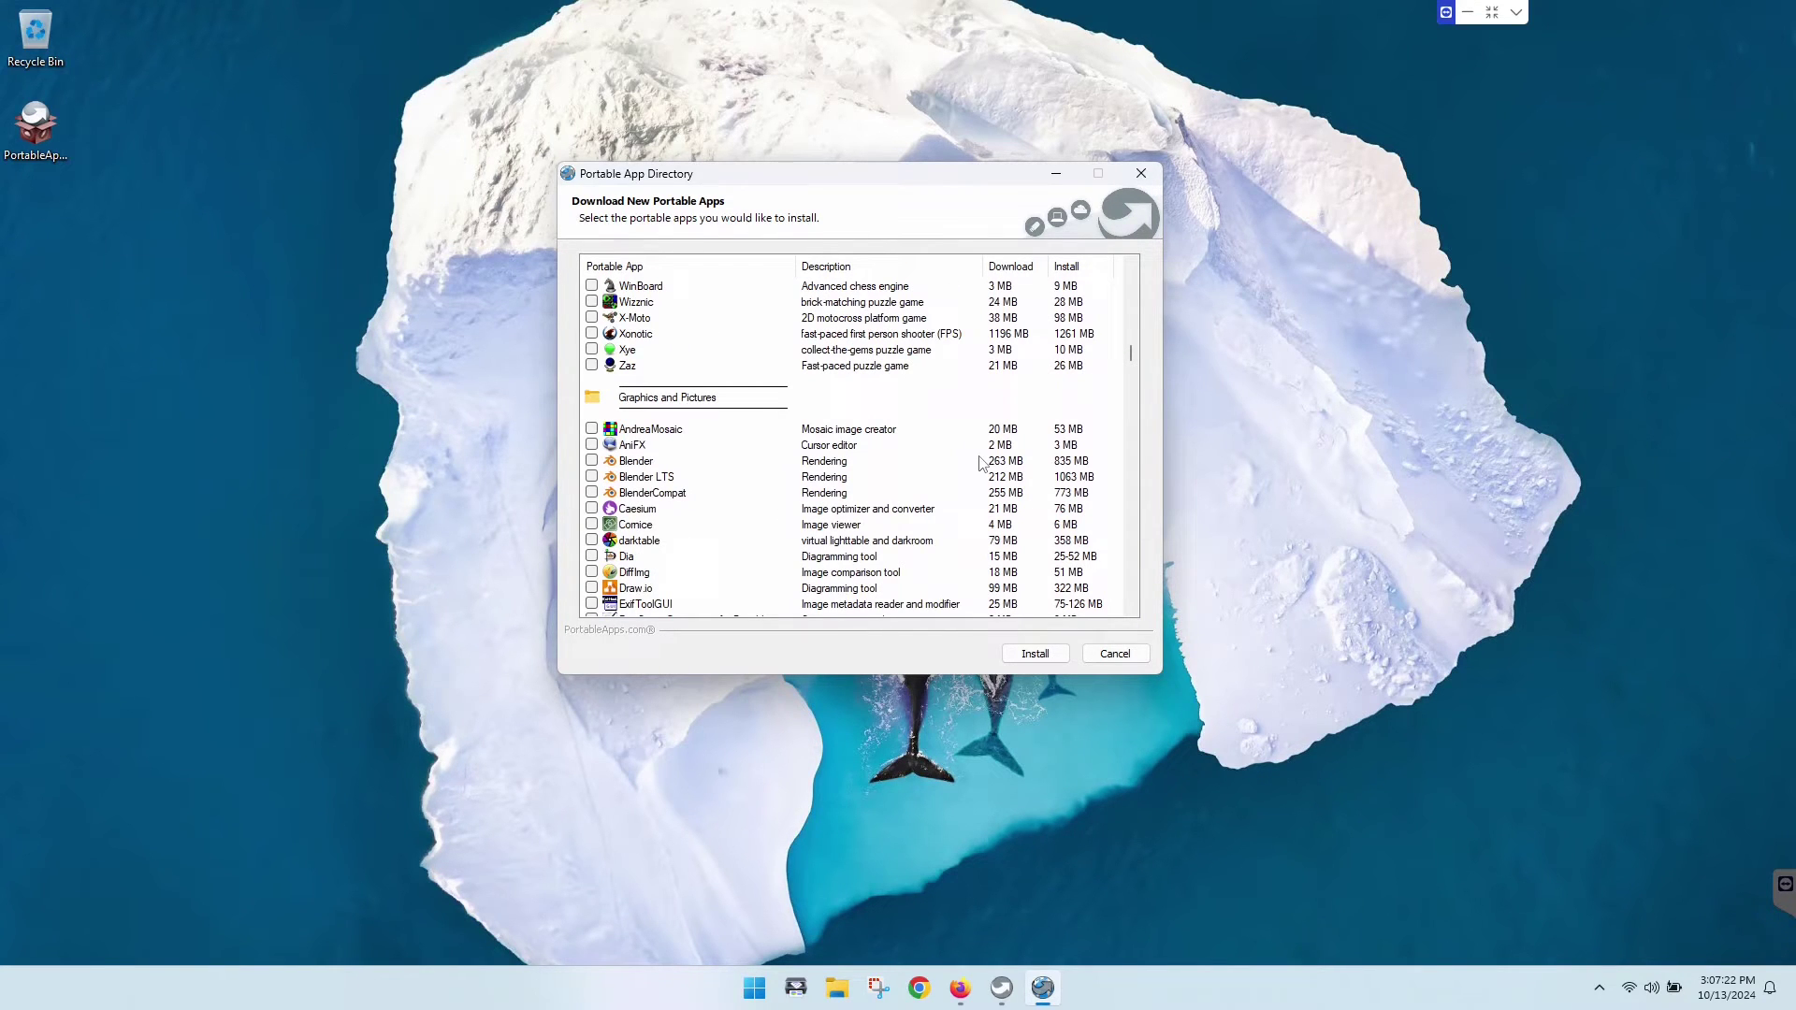
scroll(980, 462, "down", 2)
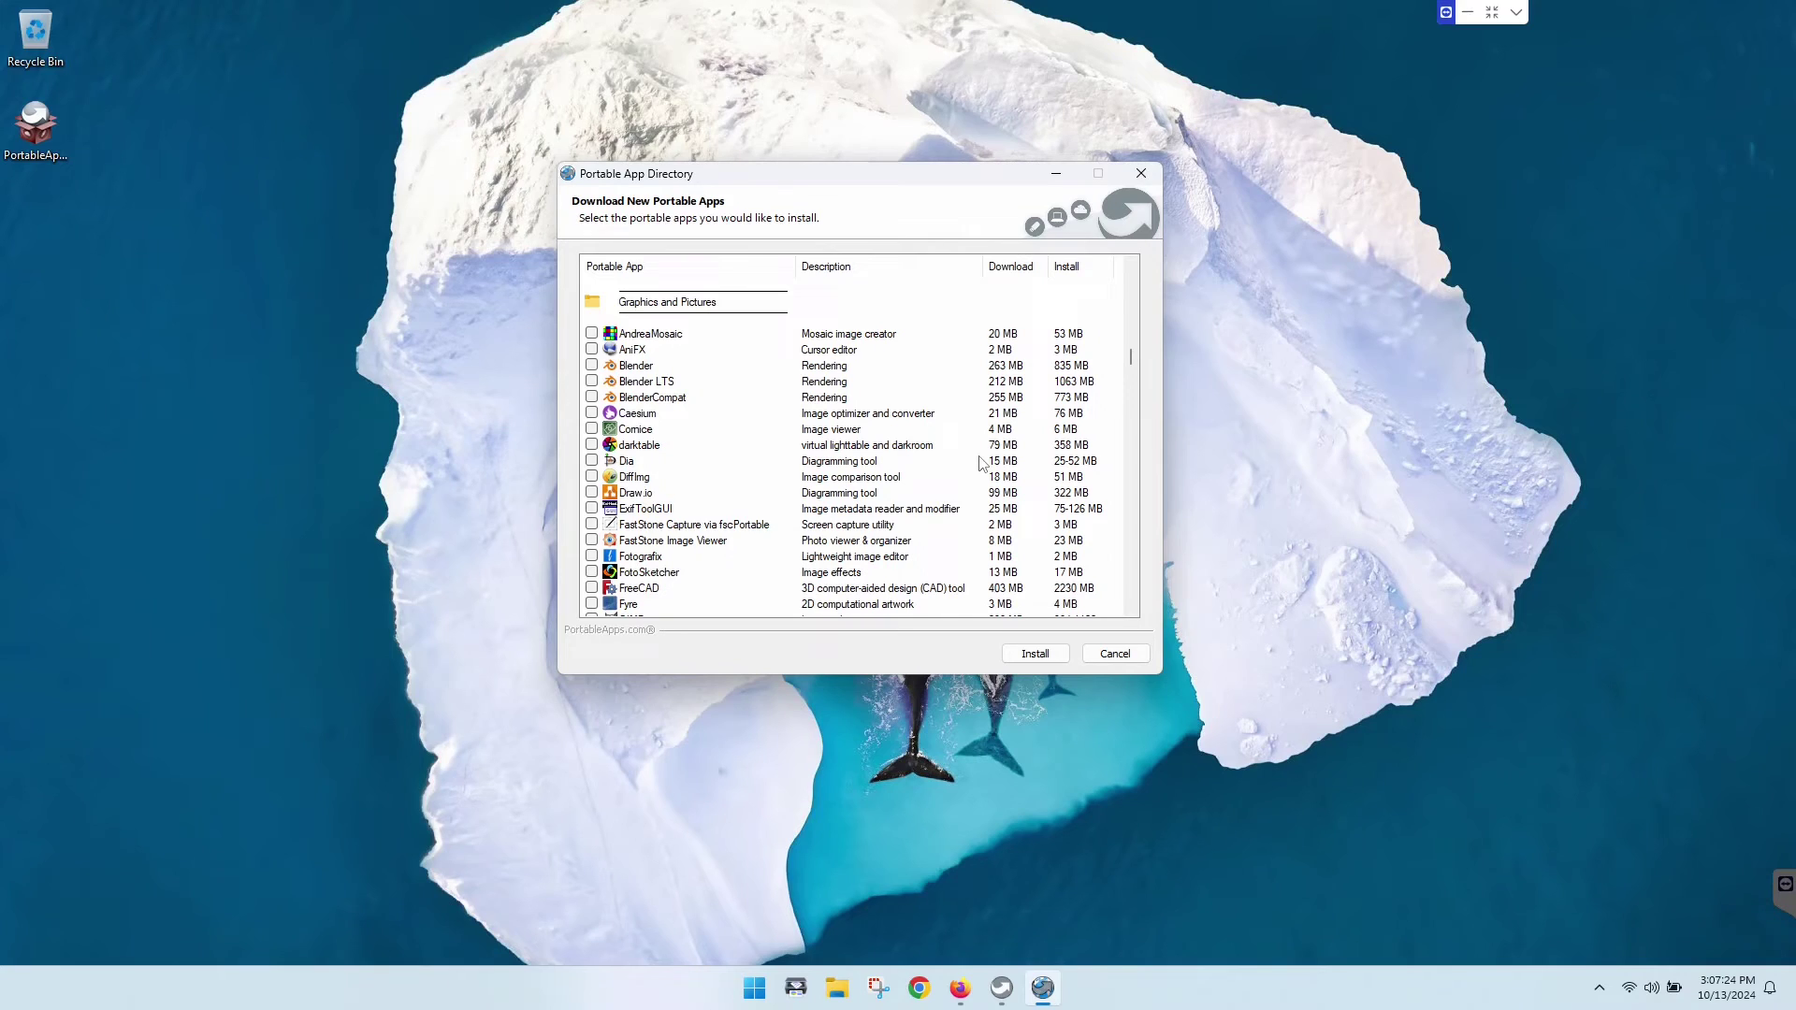
scroll(980, 463, "down", 1)
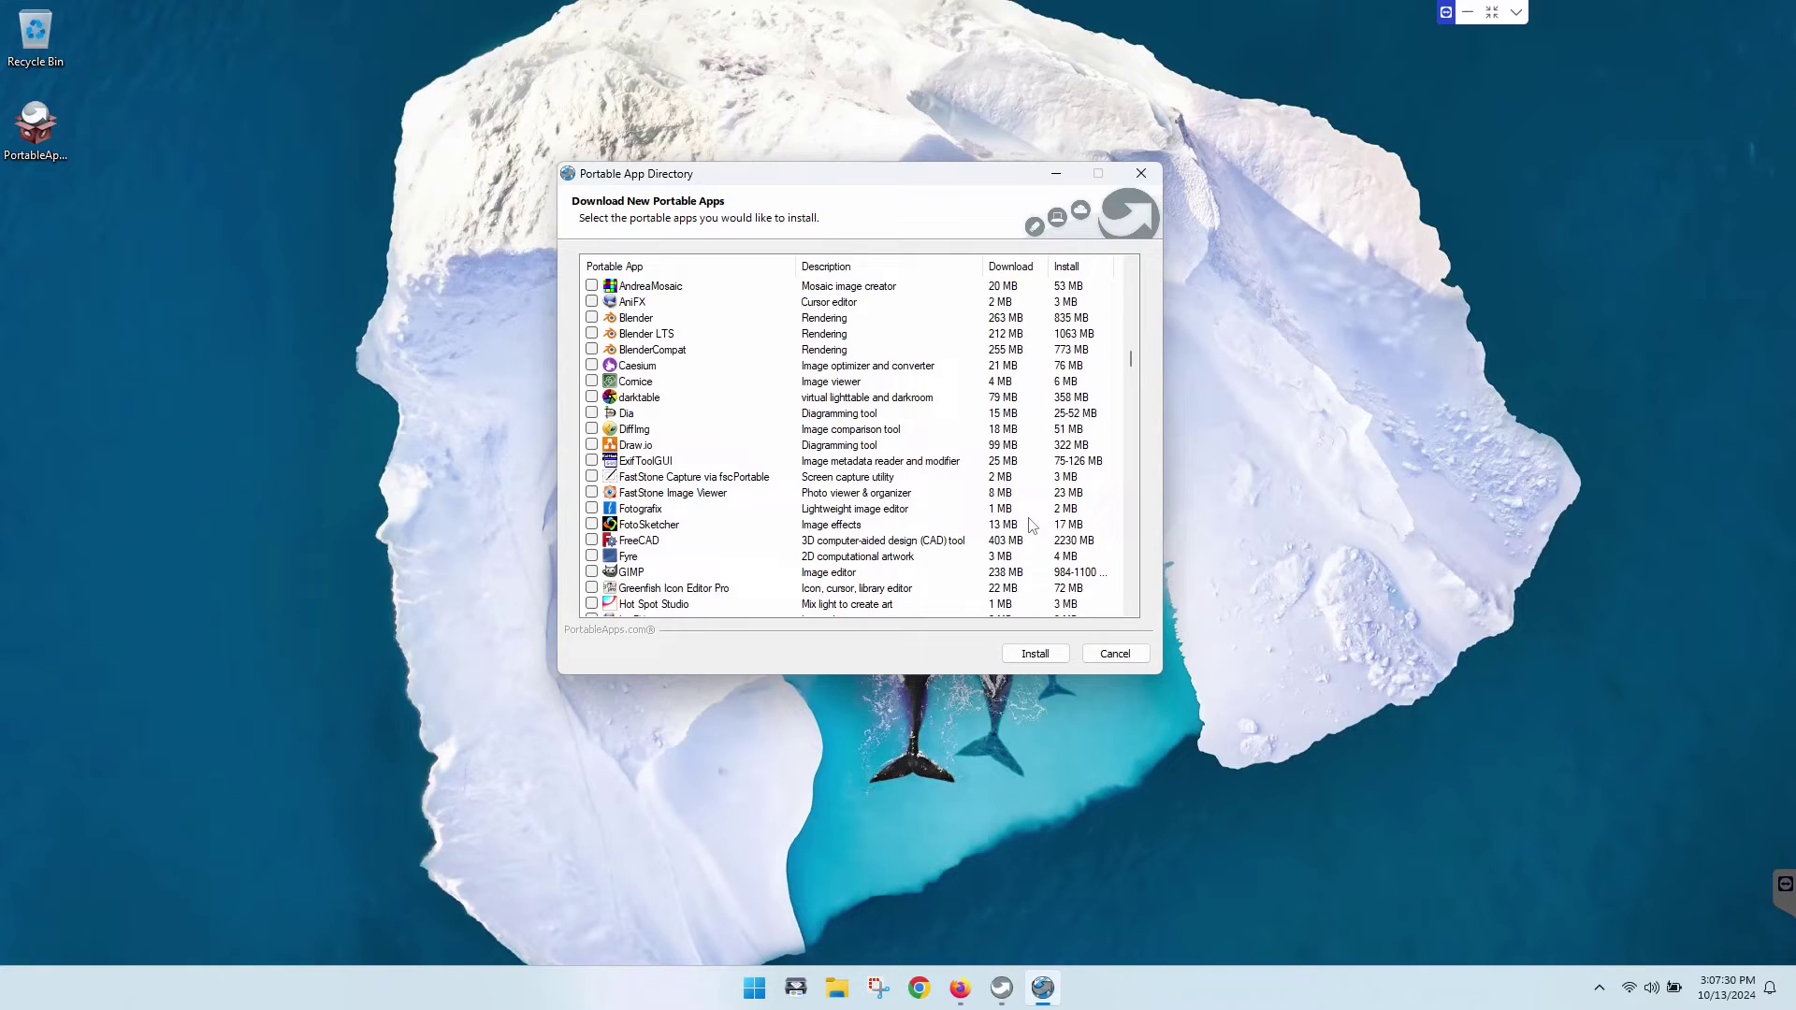
scroll(1032, 524, "down", 3)
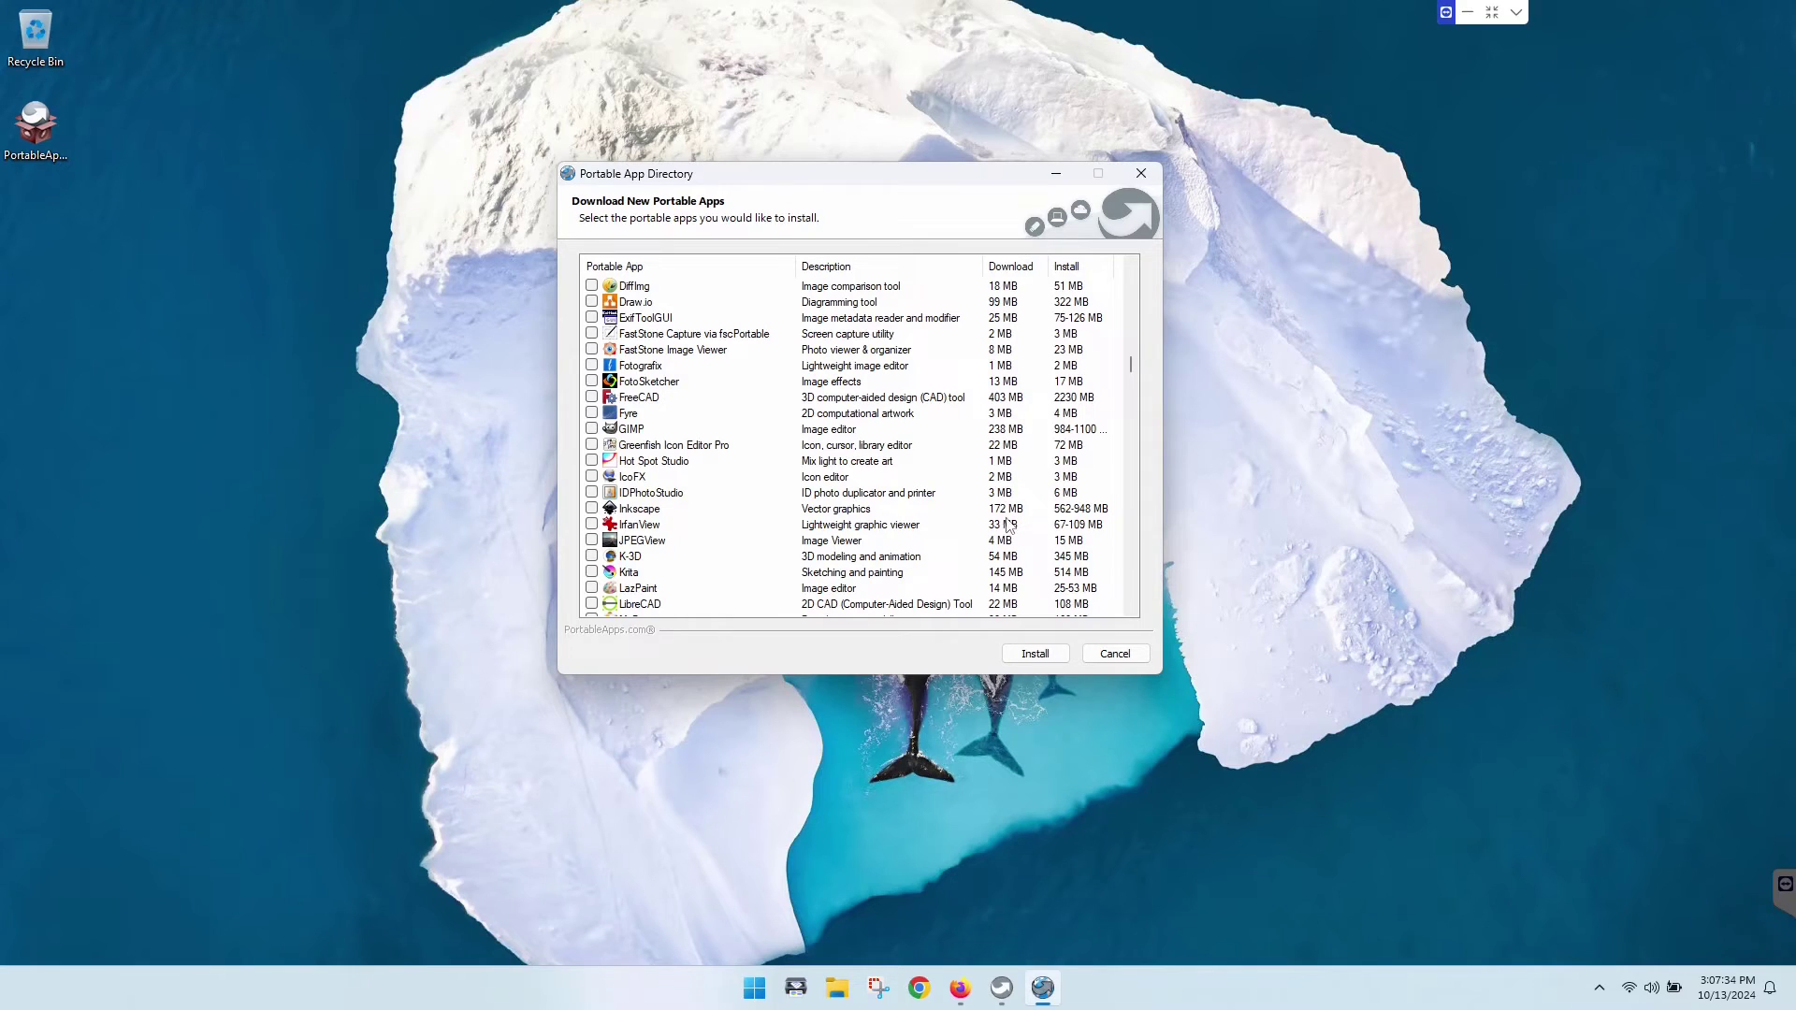
scroll(996, 532, "down", 12)
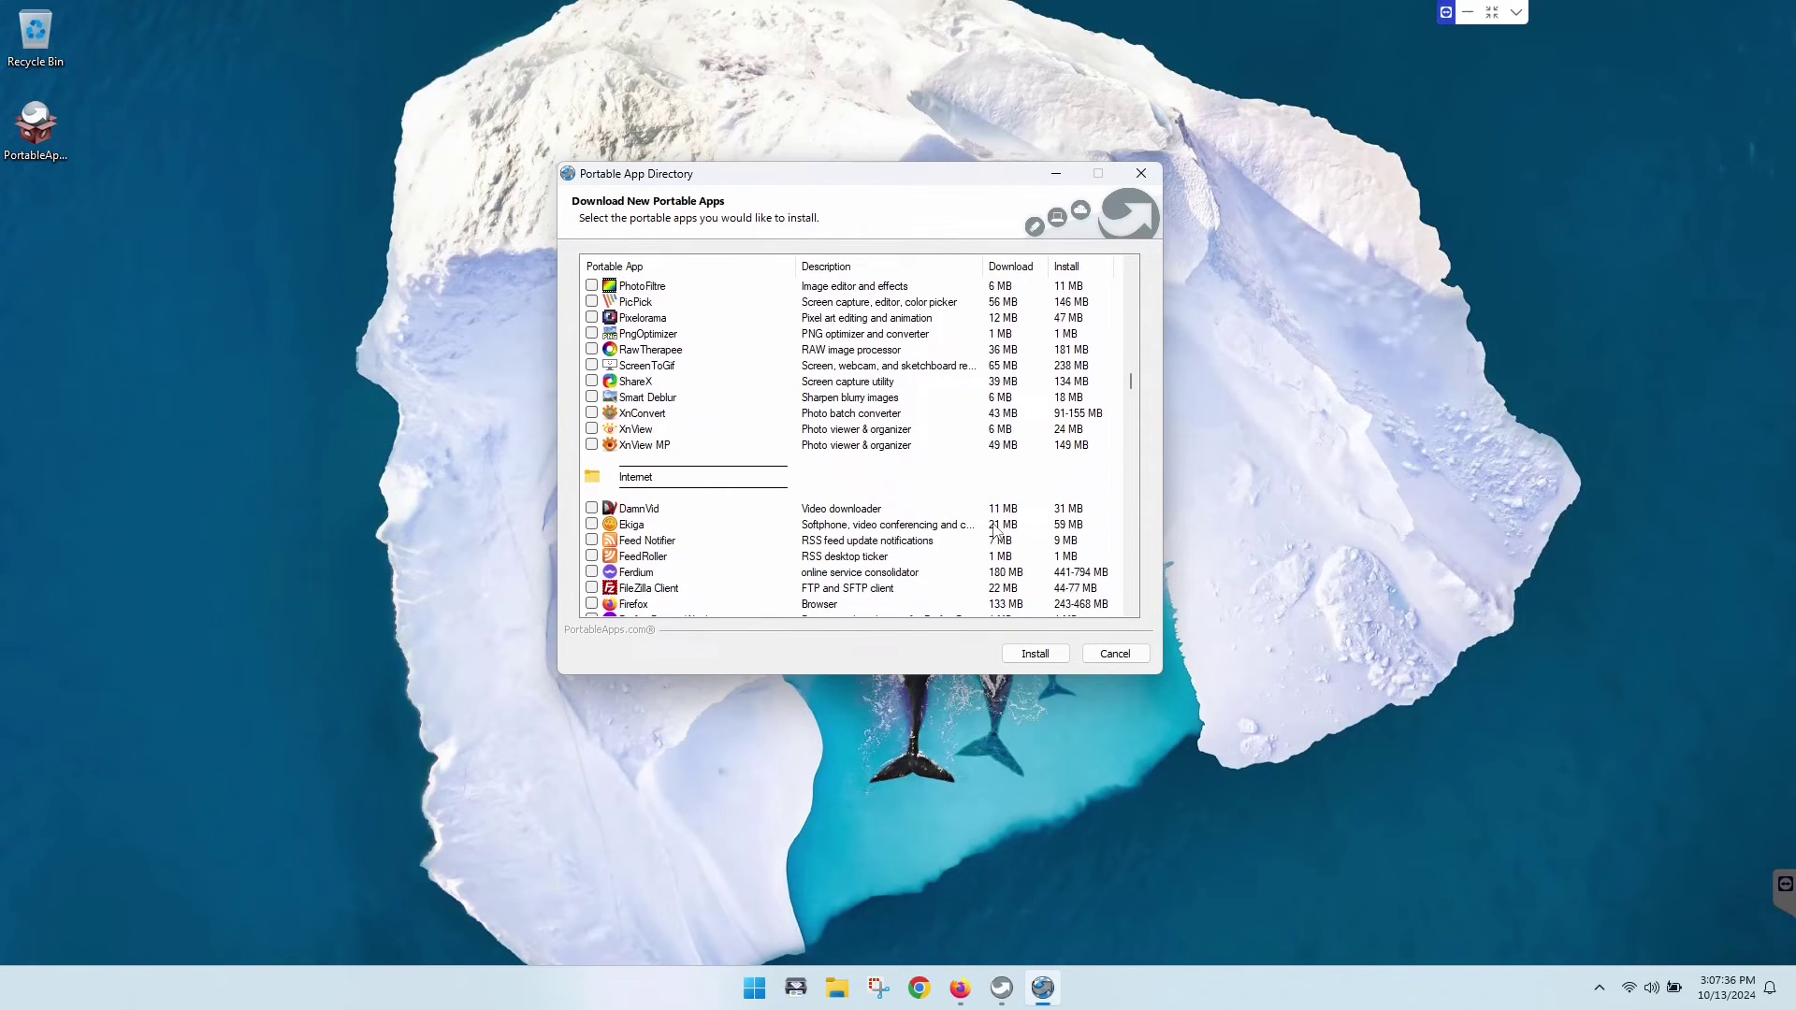
scroll(997, 531, "down", 3)
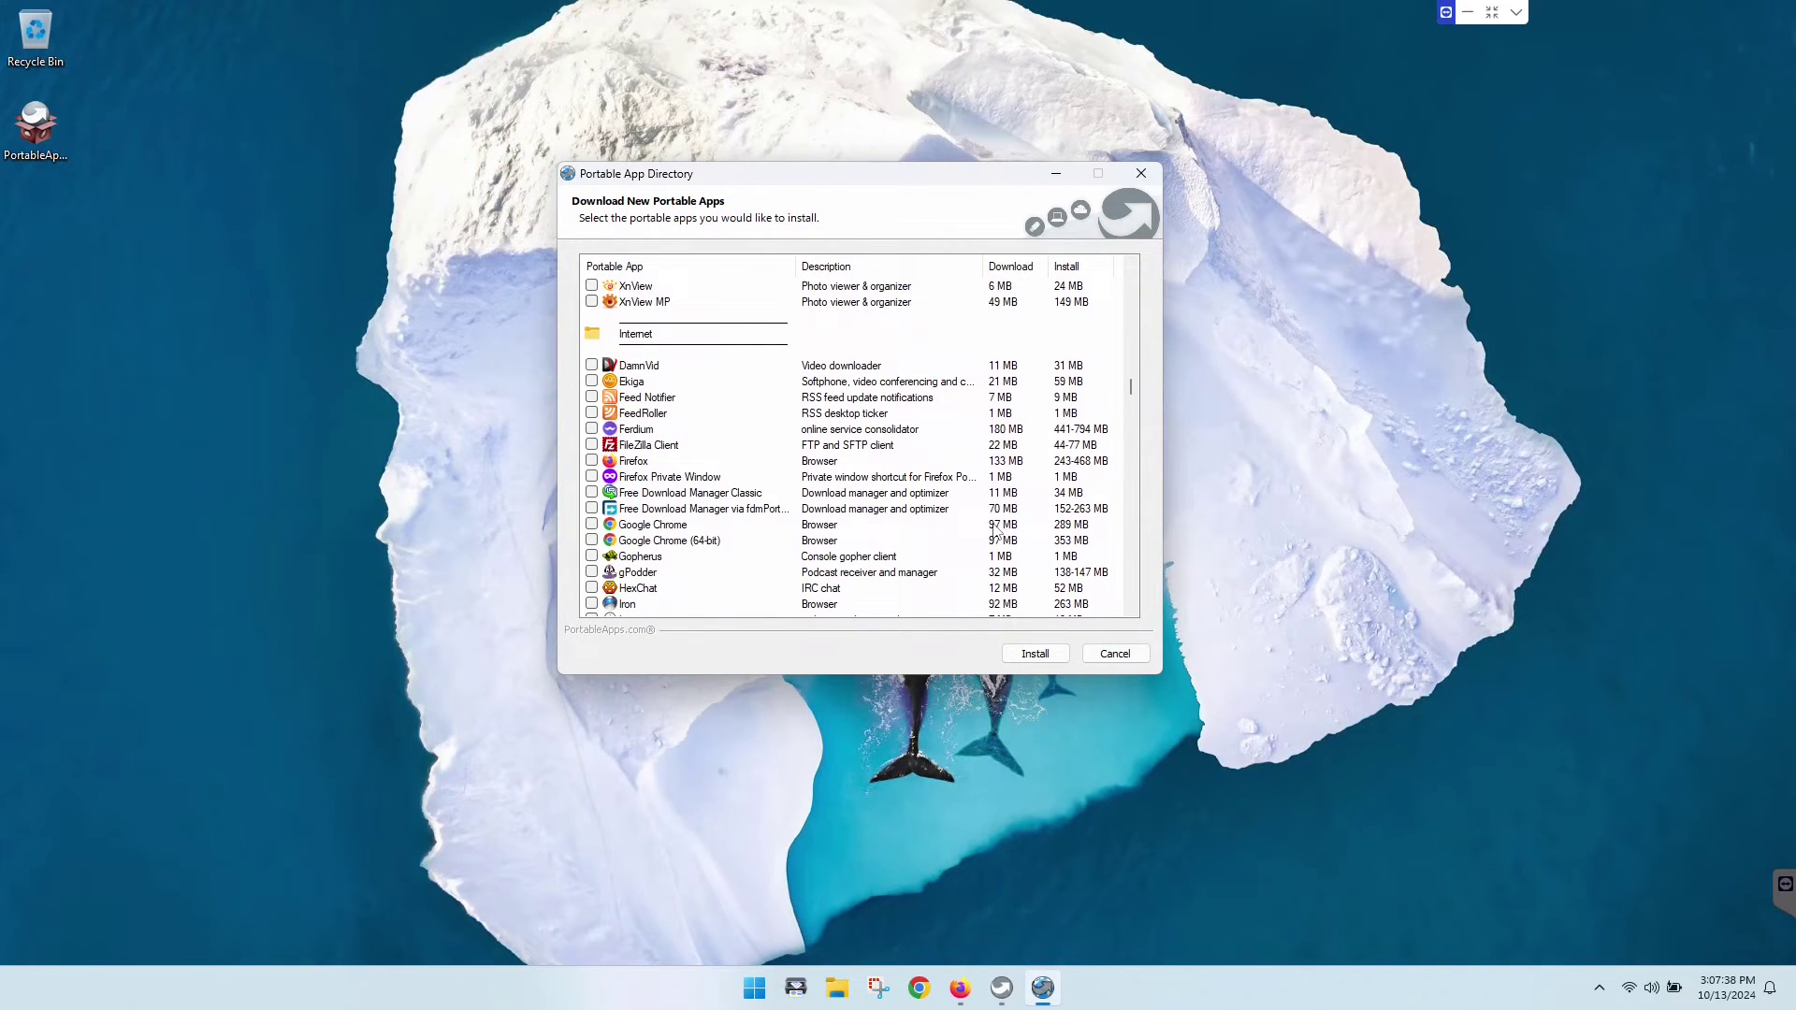
scroll(997, 531, "down", 1)
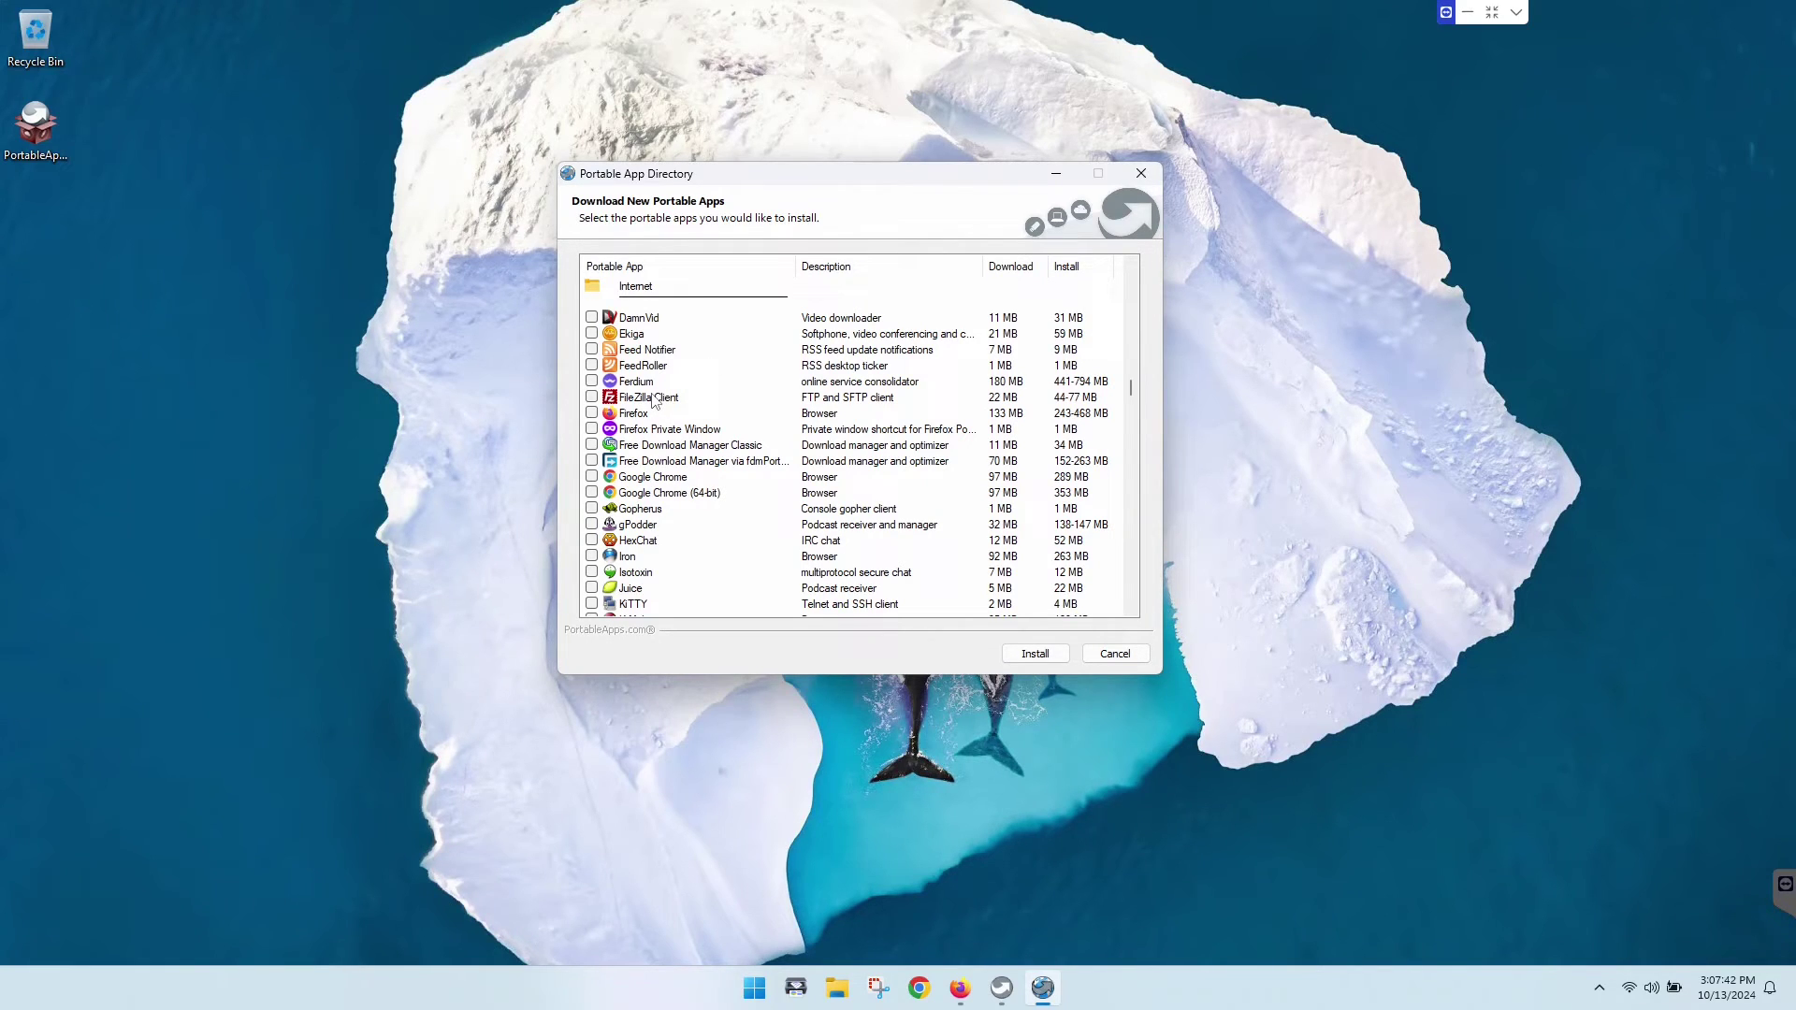
scroll(722, 462, "down", 1)
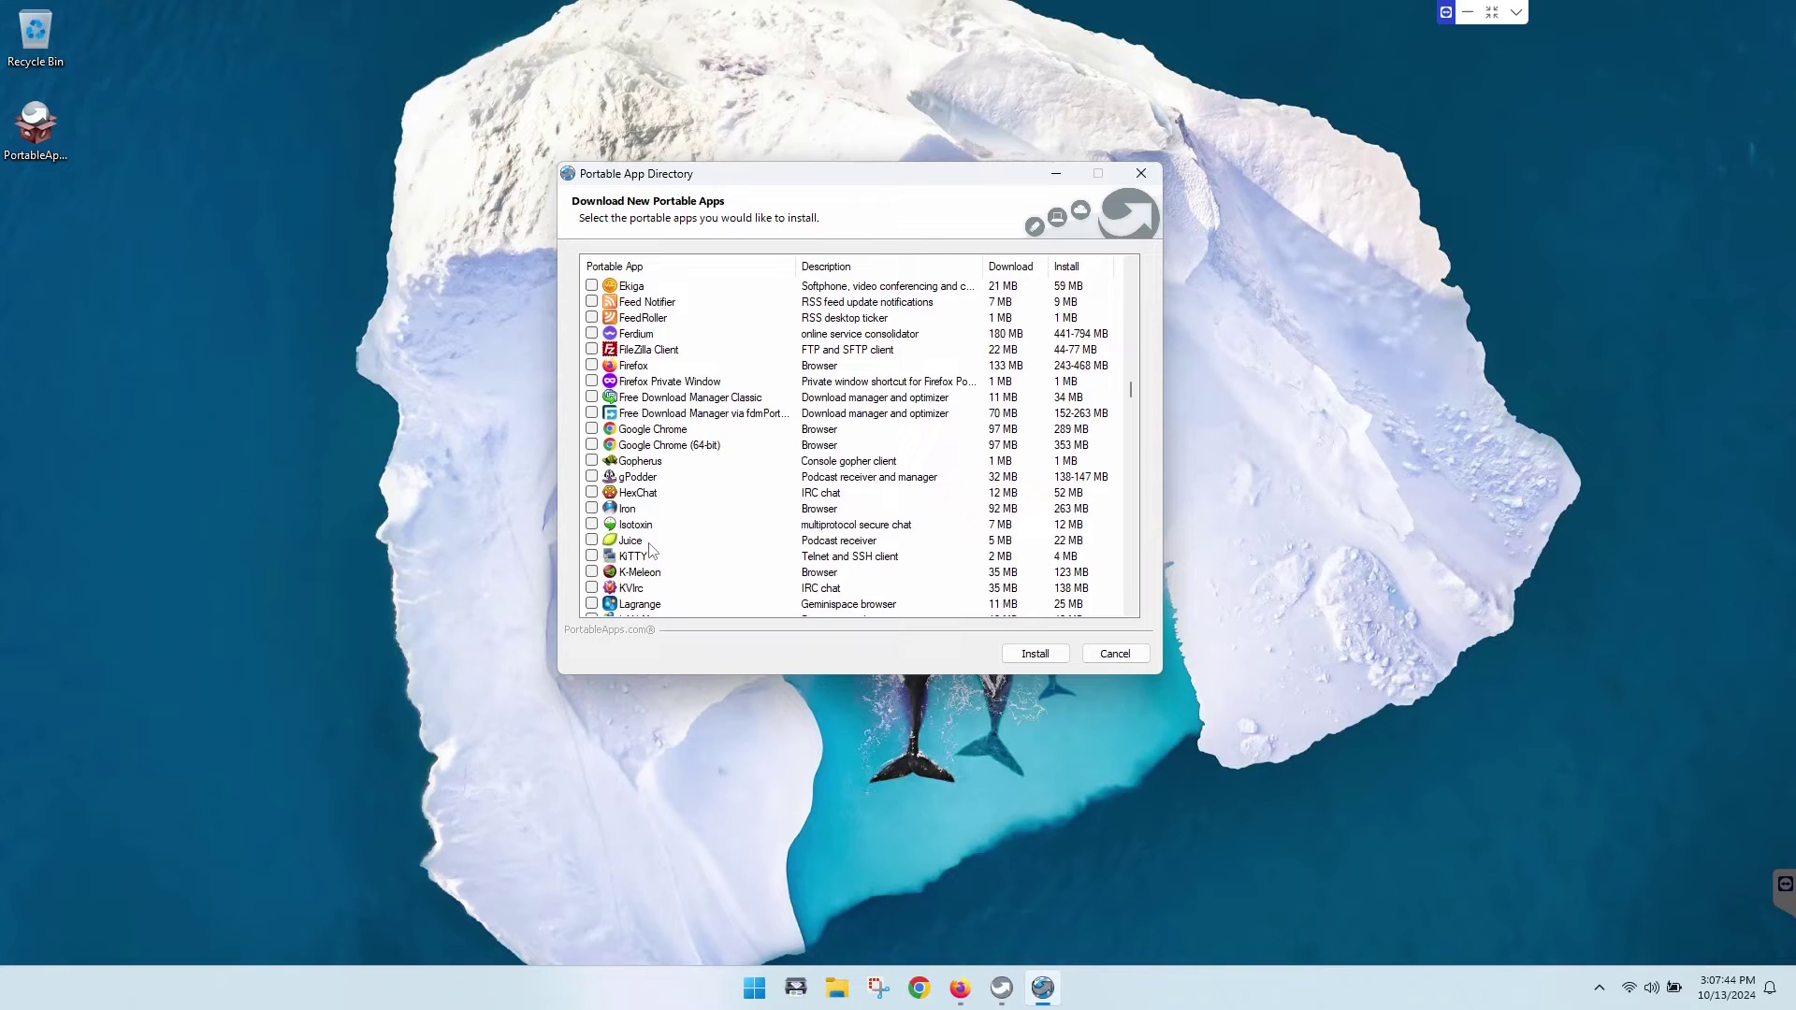
scroll(847, 526, "down", 2)
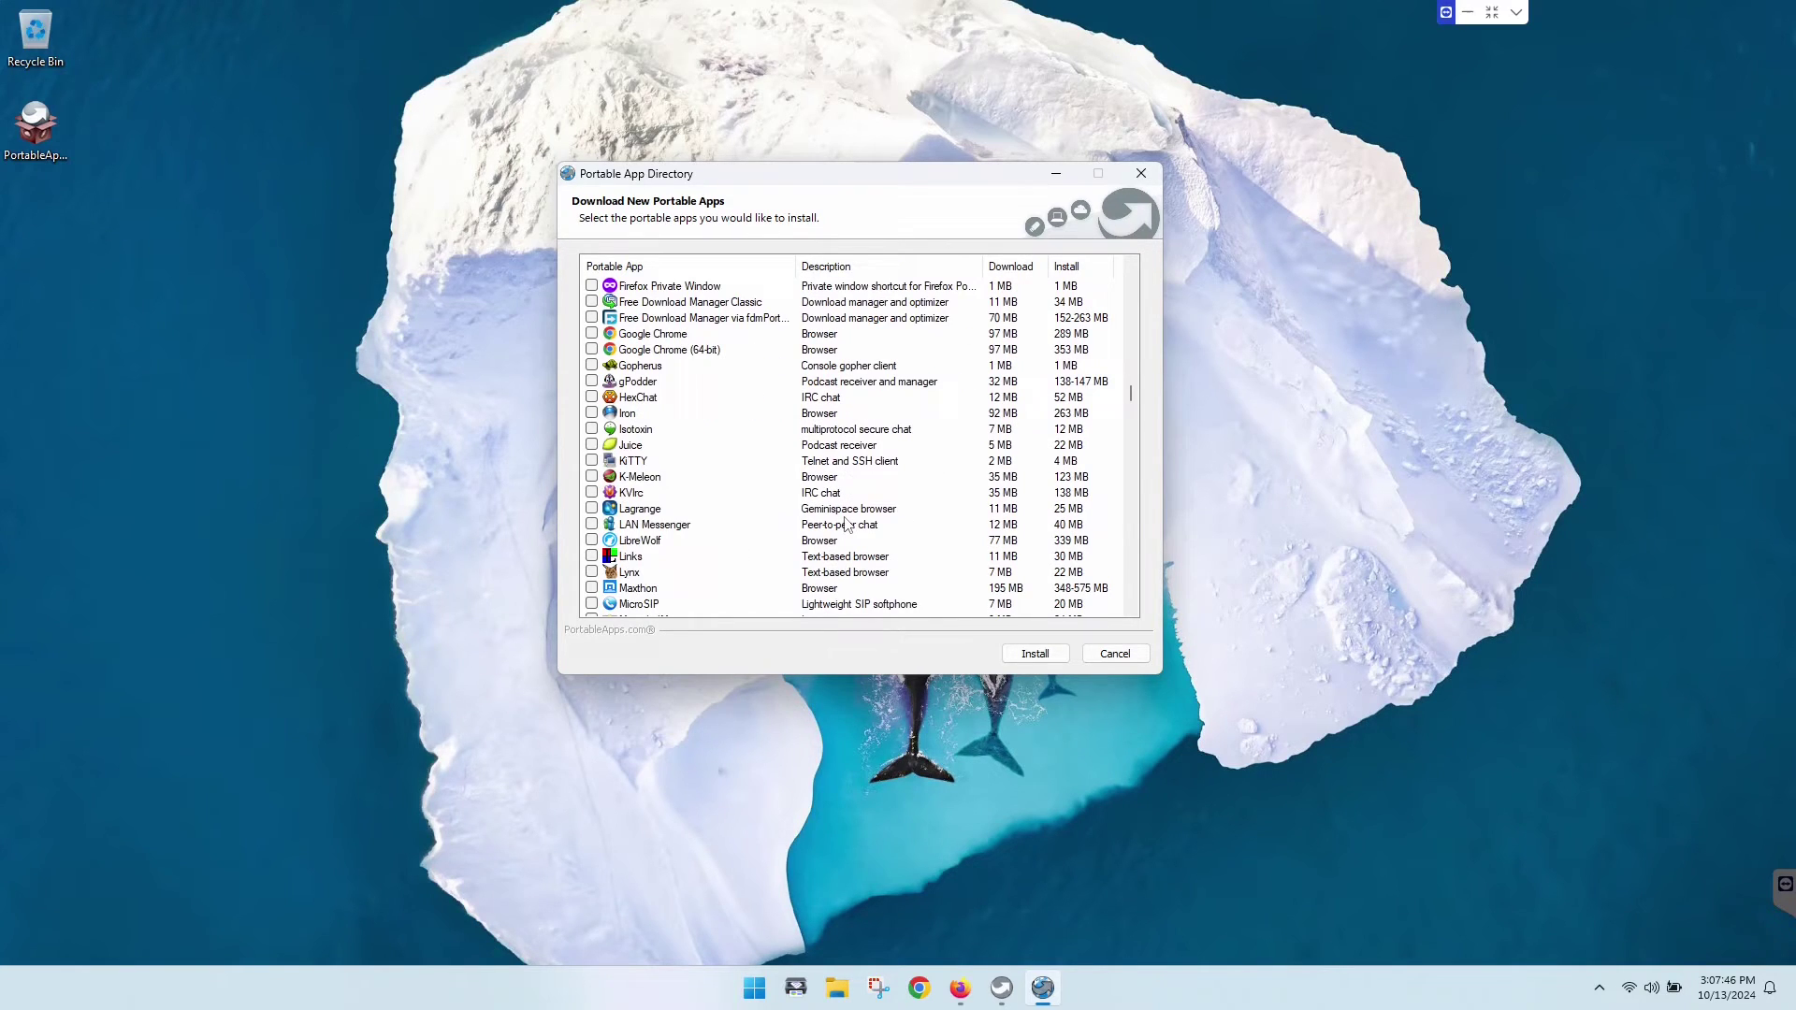
scroll(847, 526, "down", 5)
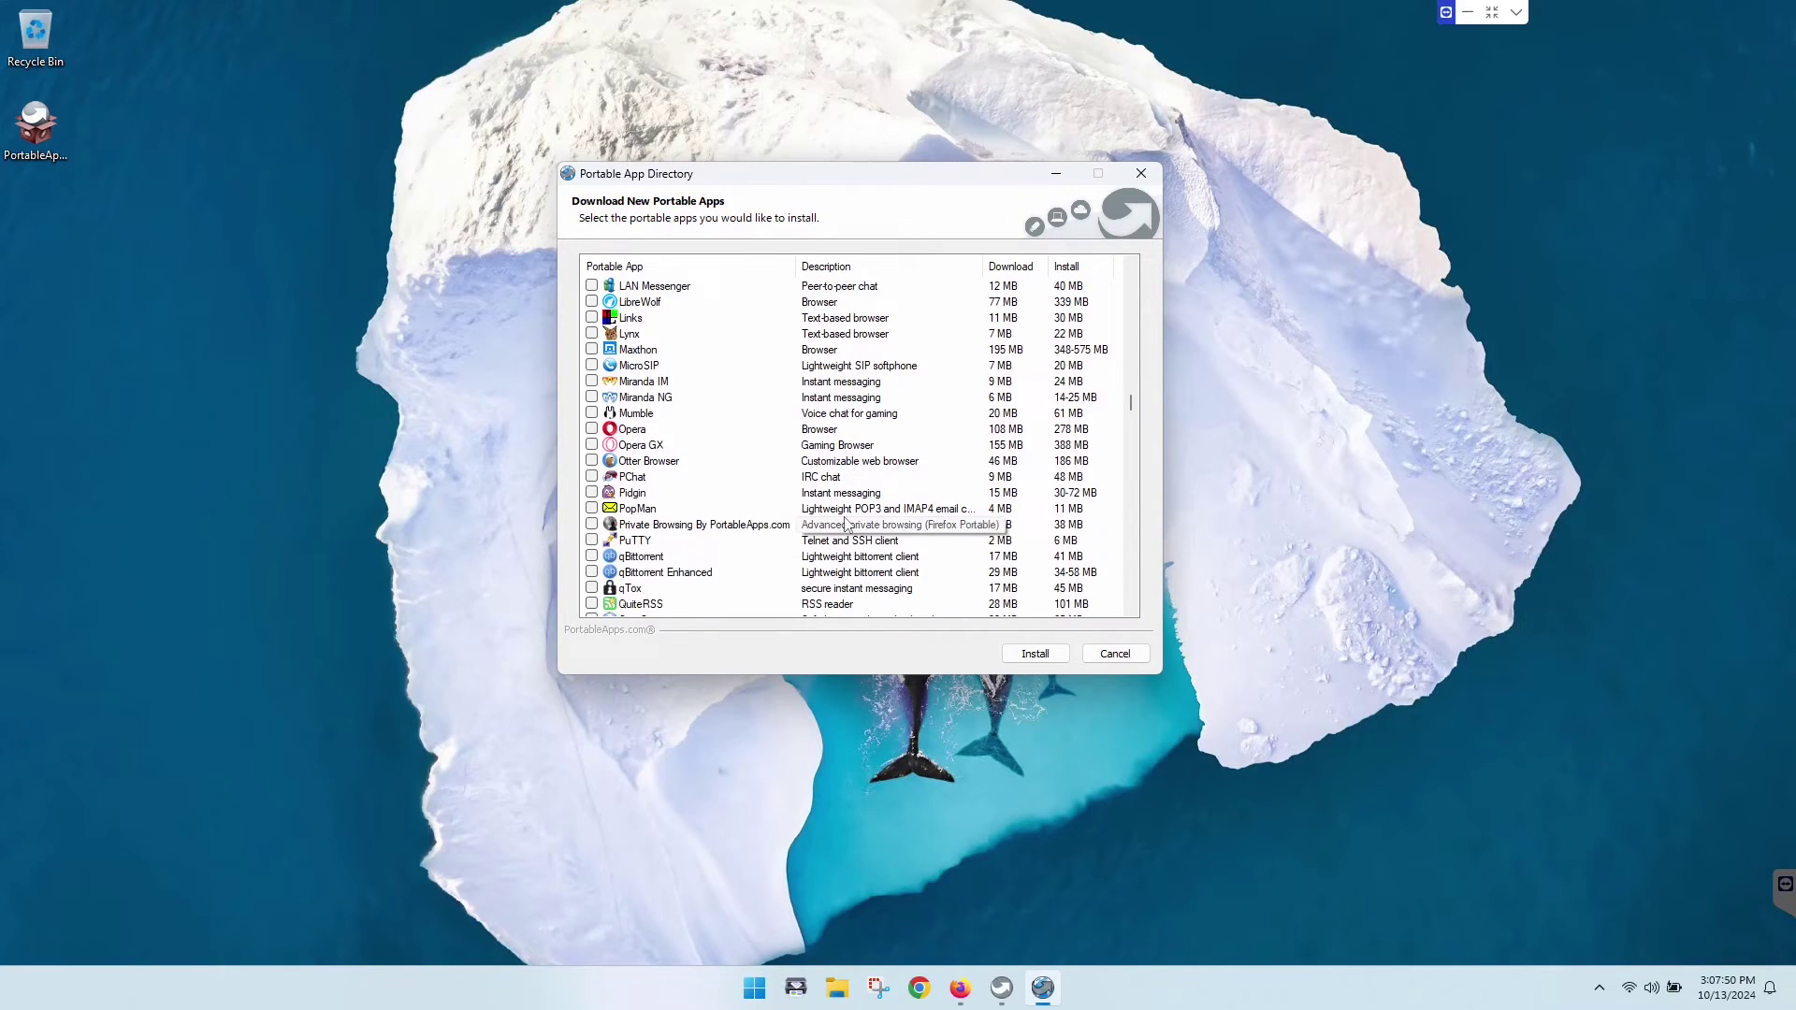
scroll(847, 526, "down", 1)
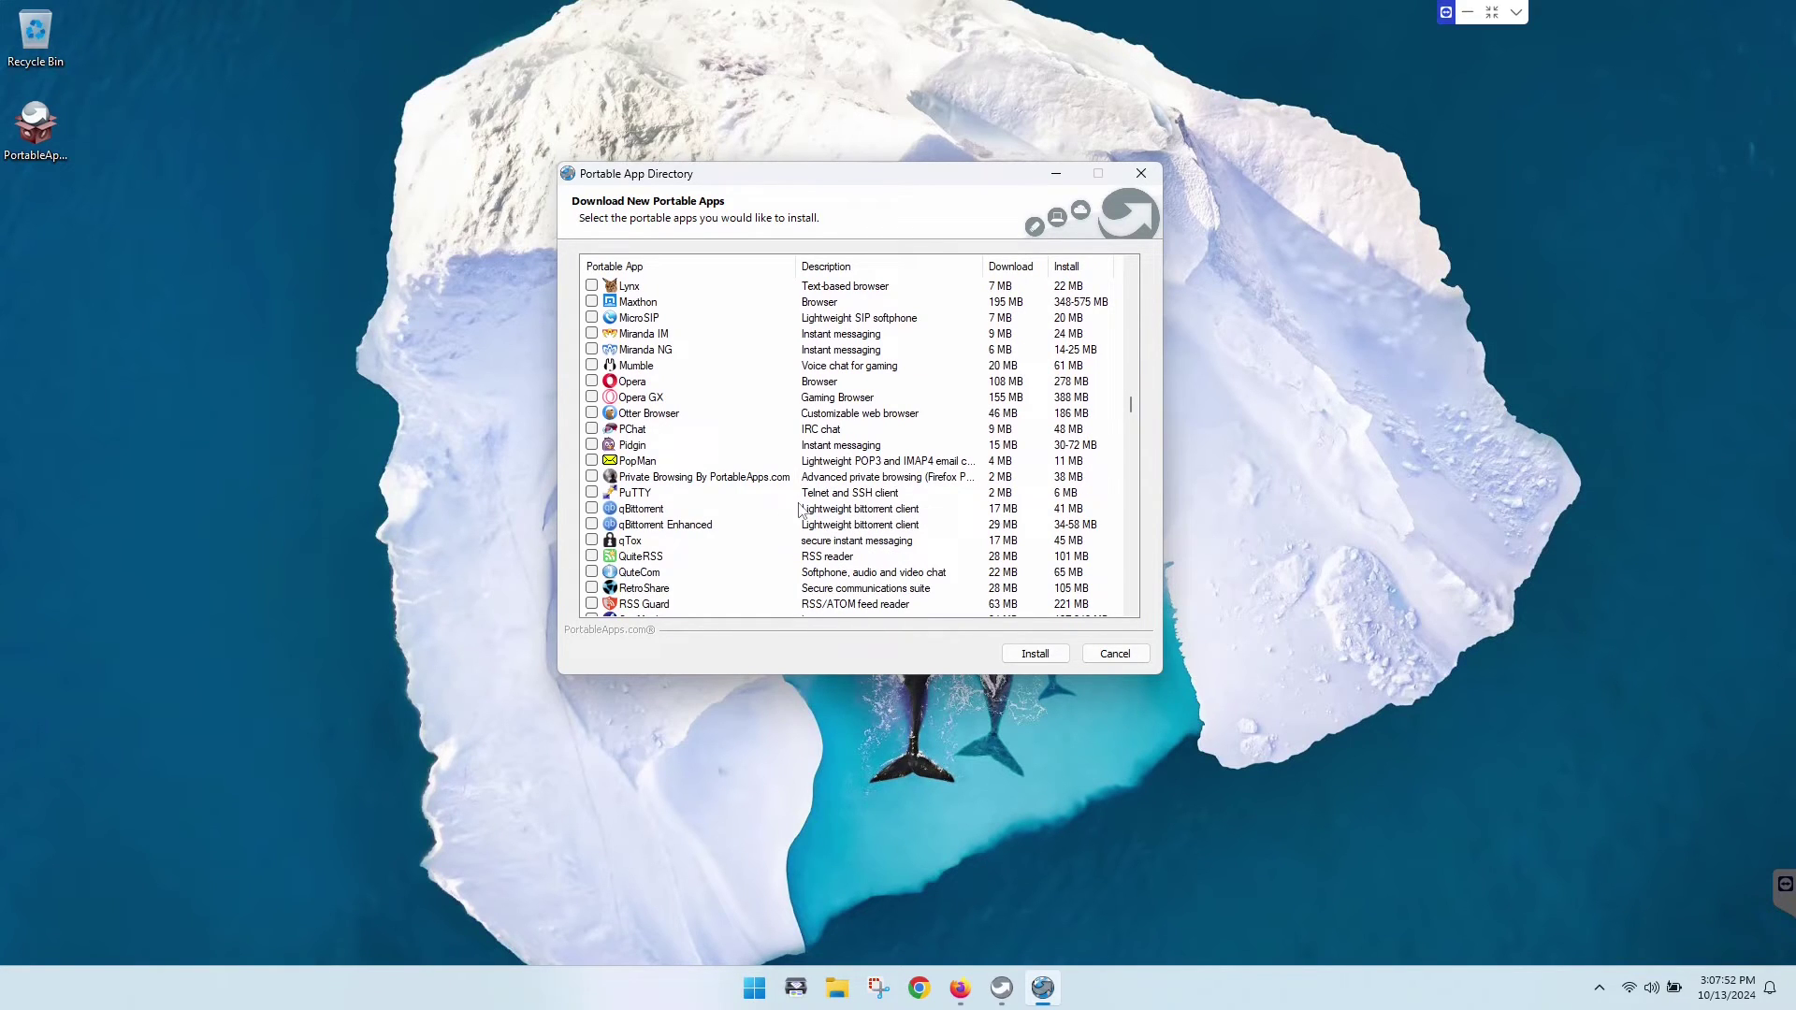
left_click(592, 493)
Step: Install the two checked apps, Notepad++ and PuTTY
scroll(683, 468, "down", 6)
scroll(861, 482, "up", 7)
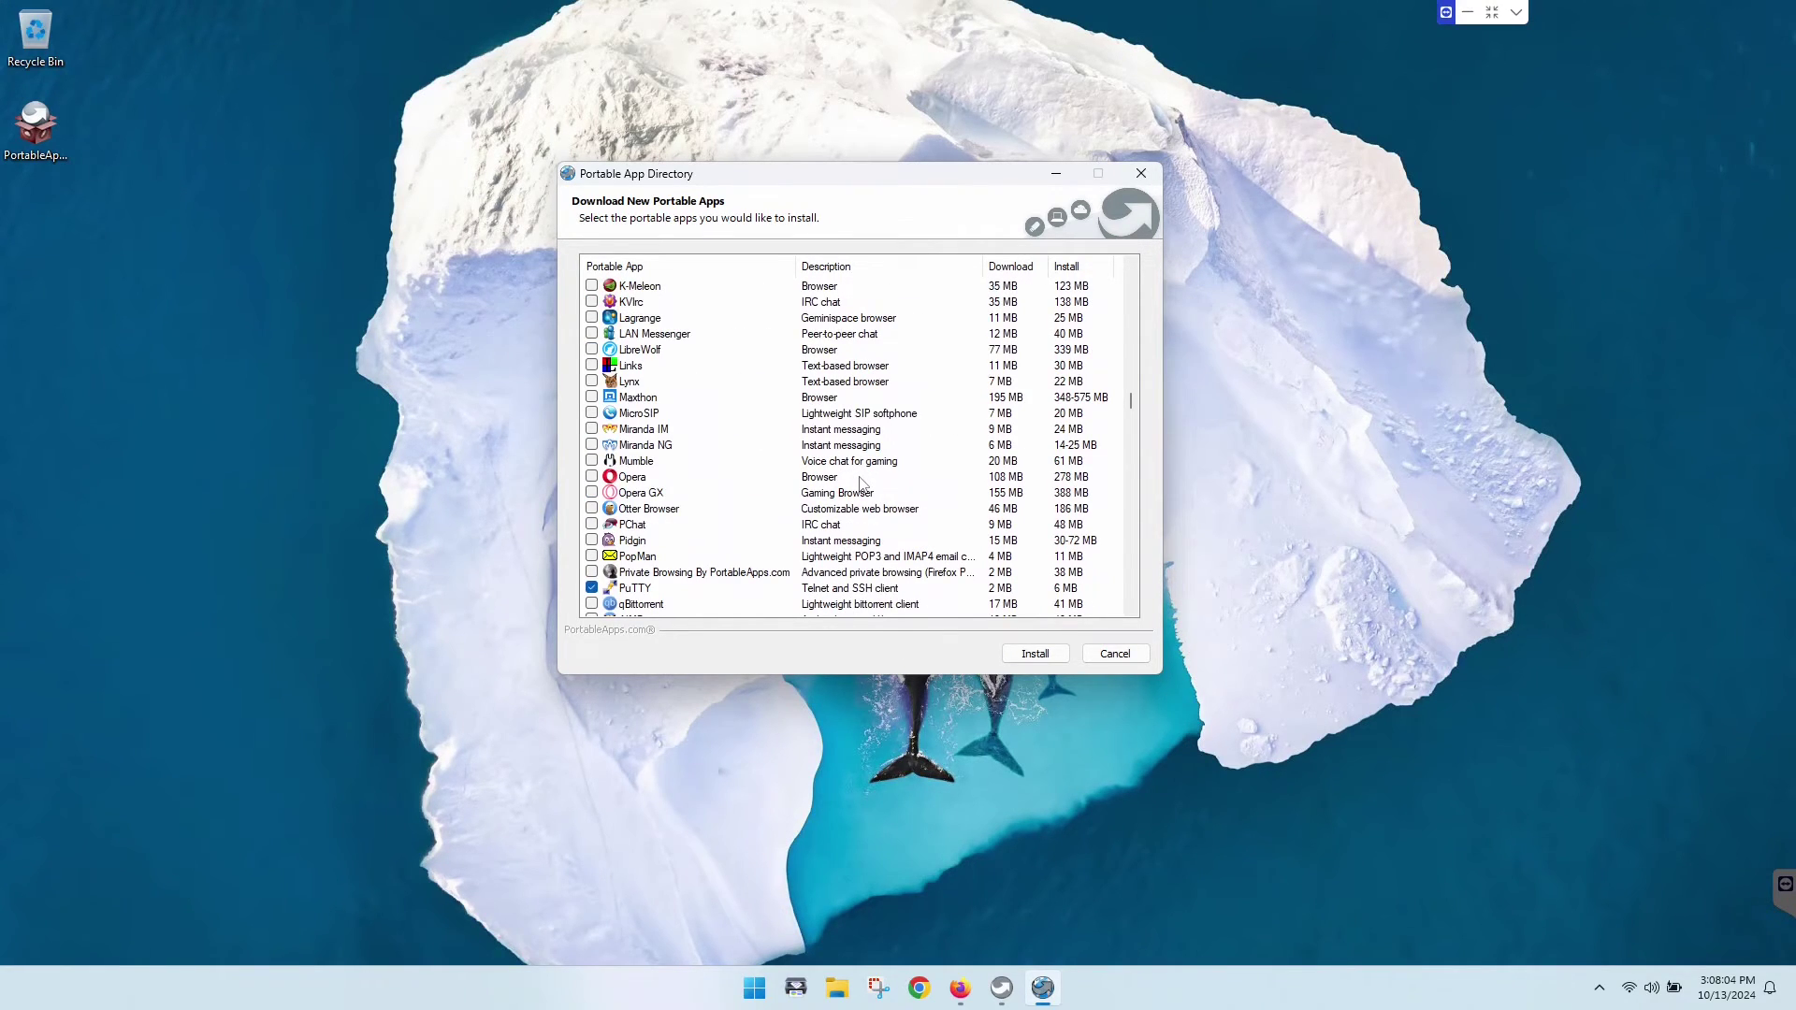
scroll(861, 482, "down", 4)
scroll(861, 482, "down", 10)
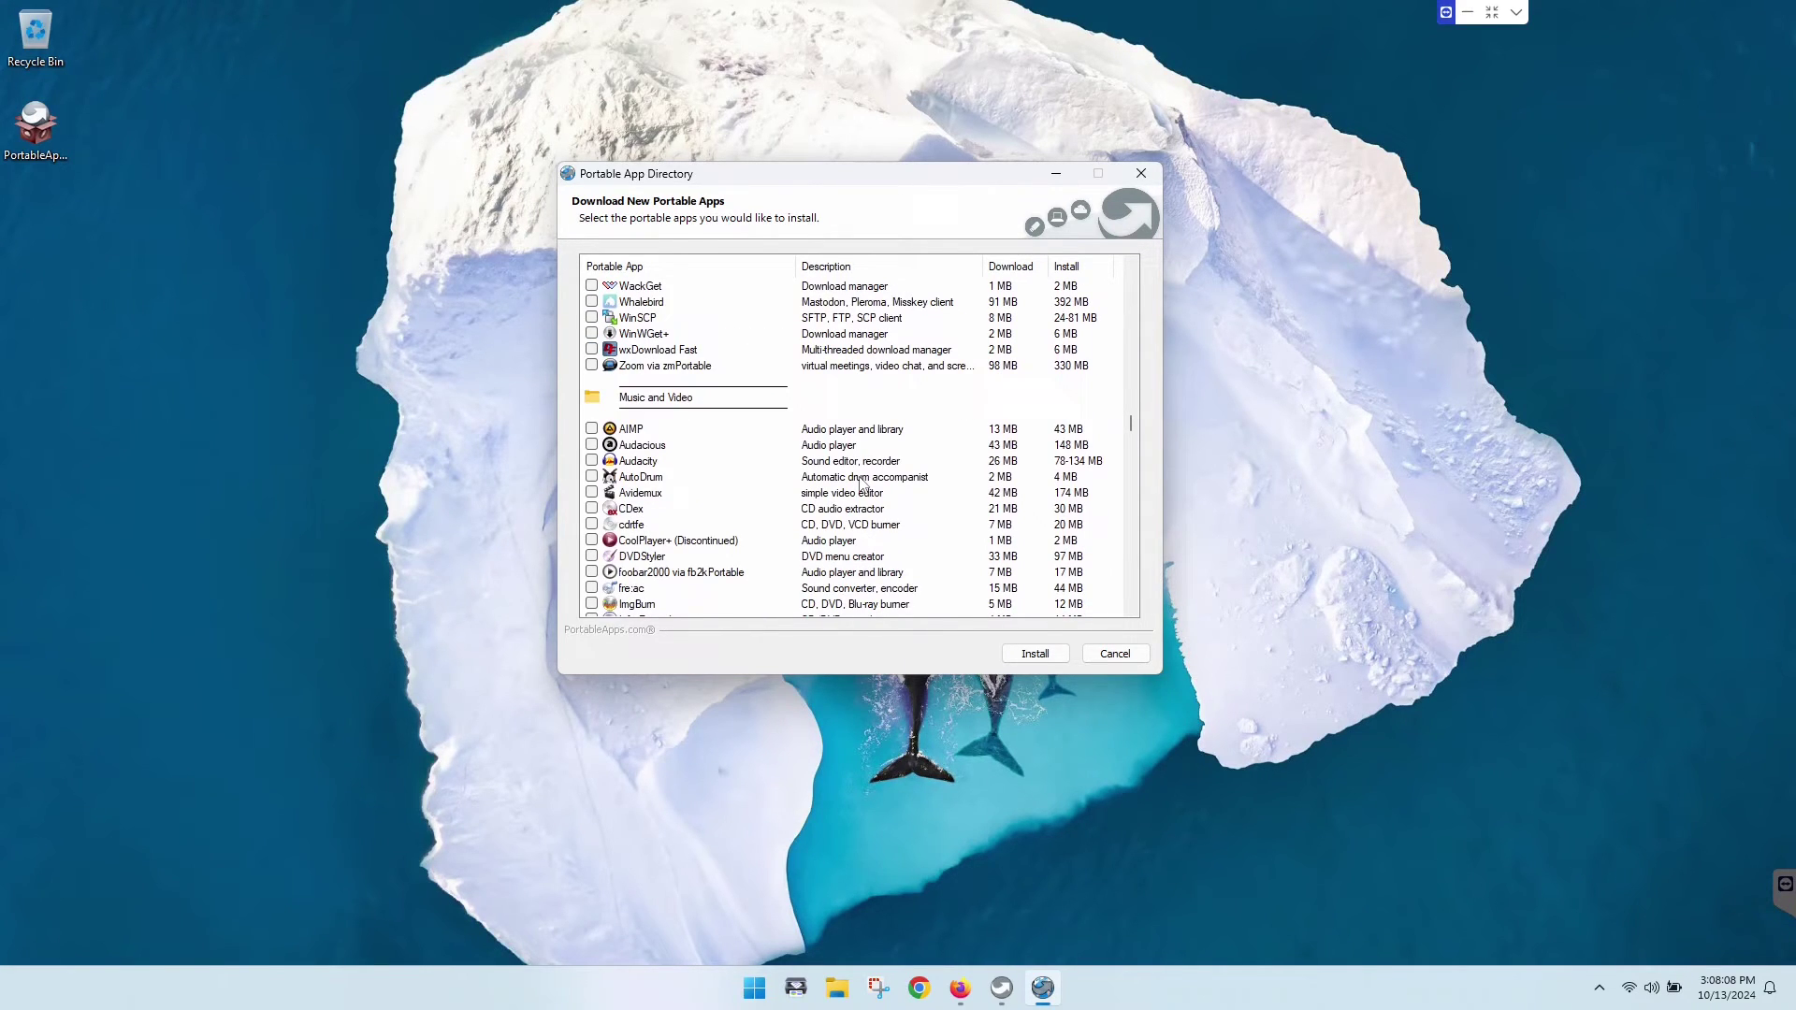
scroll(860, 482, "up", 10)
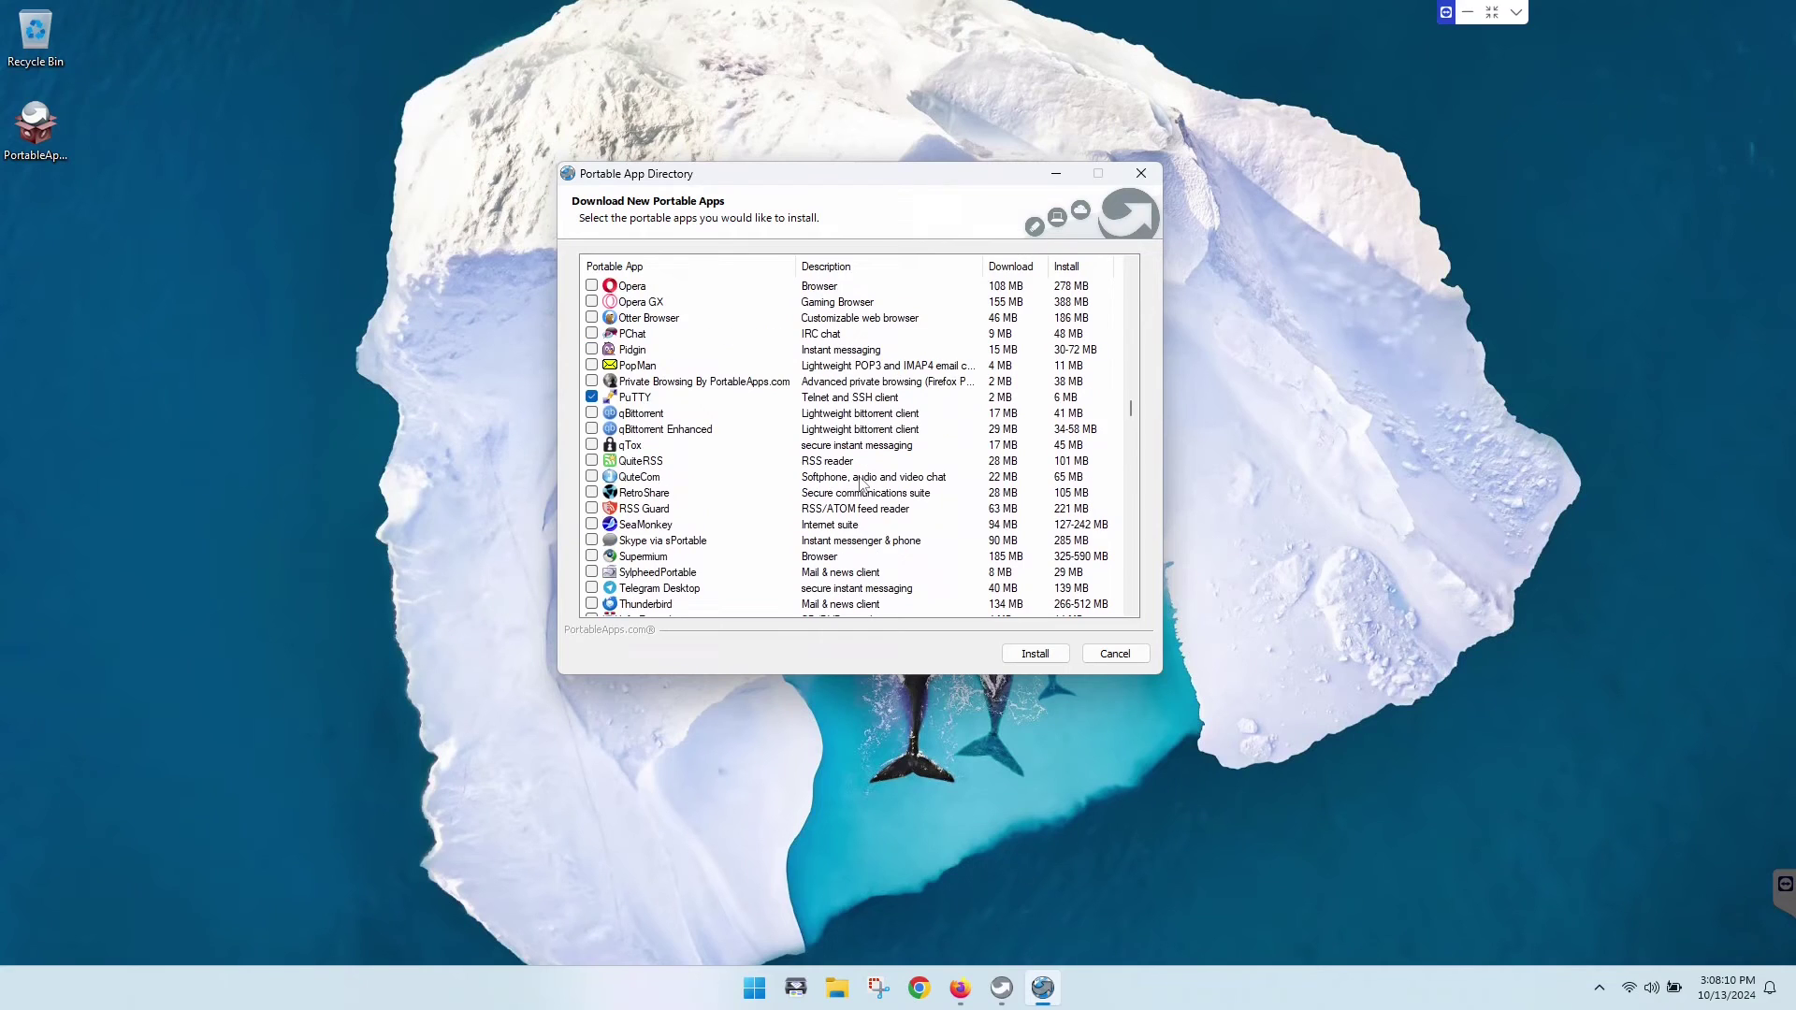
scroll(861, 482, "up", 1)
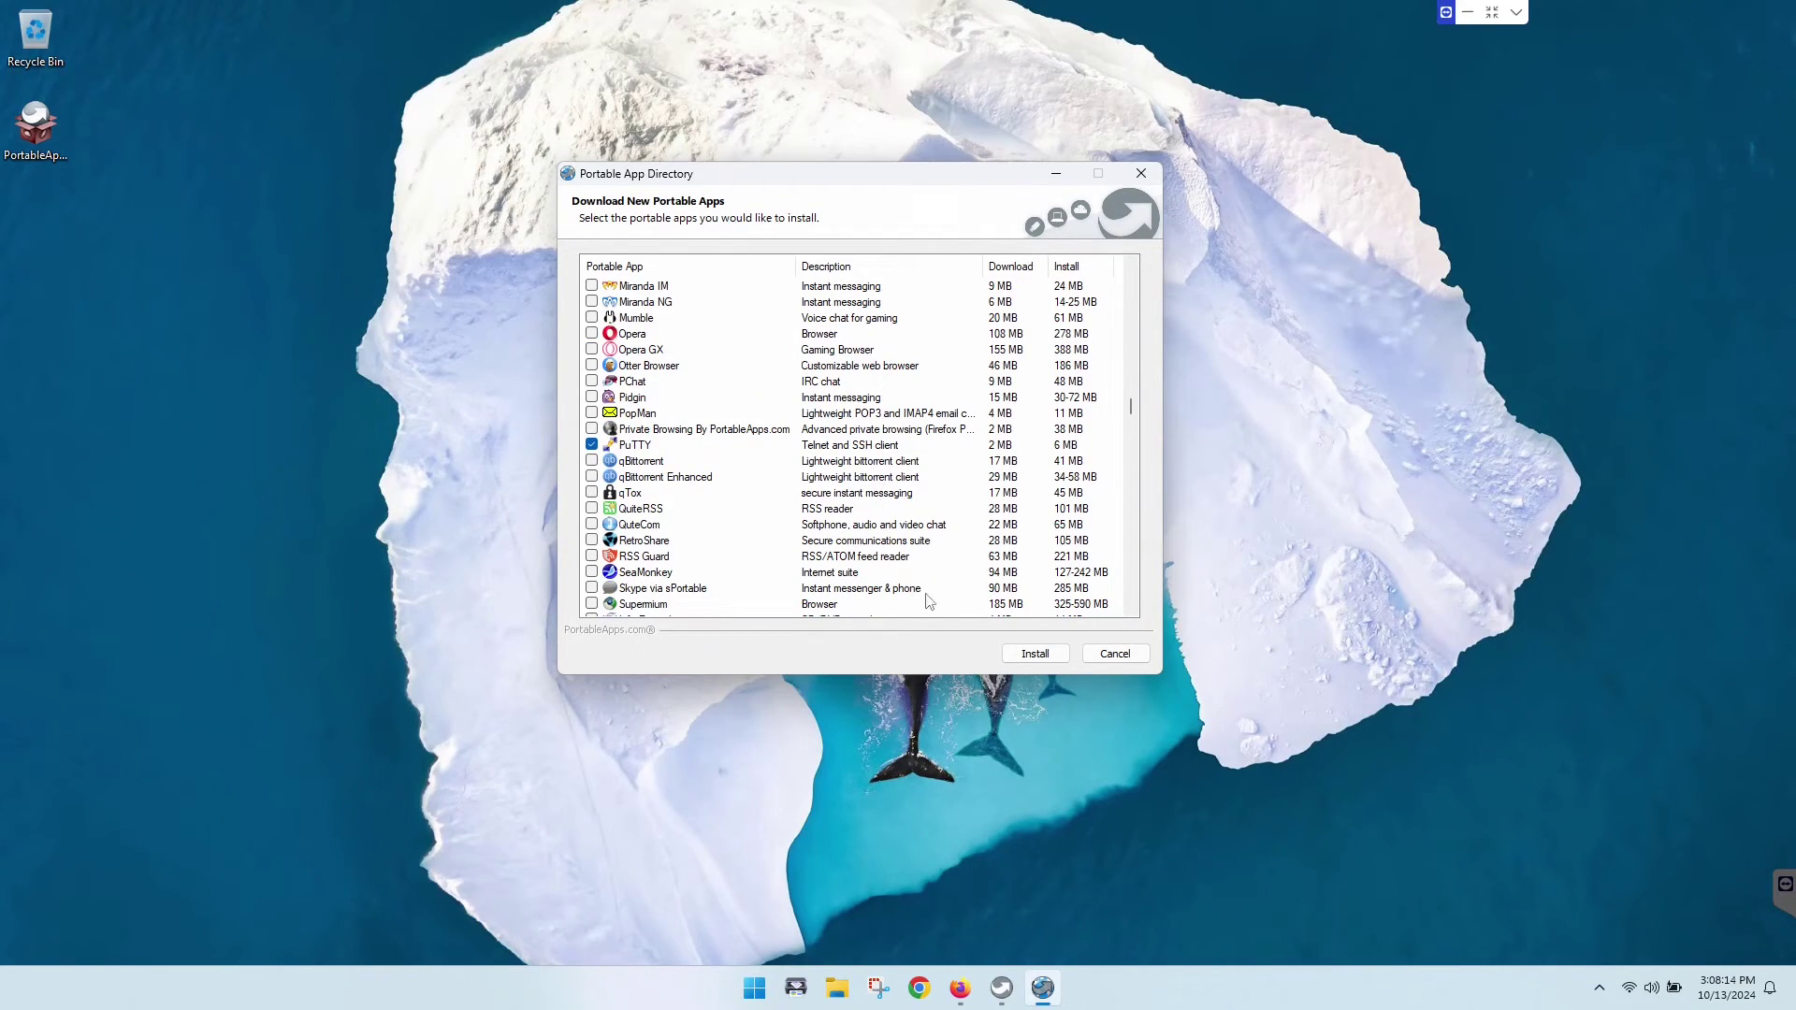
left_click(1035, 654)
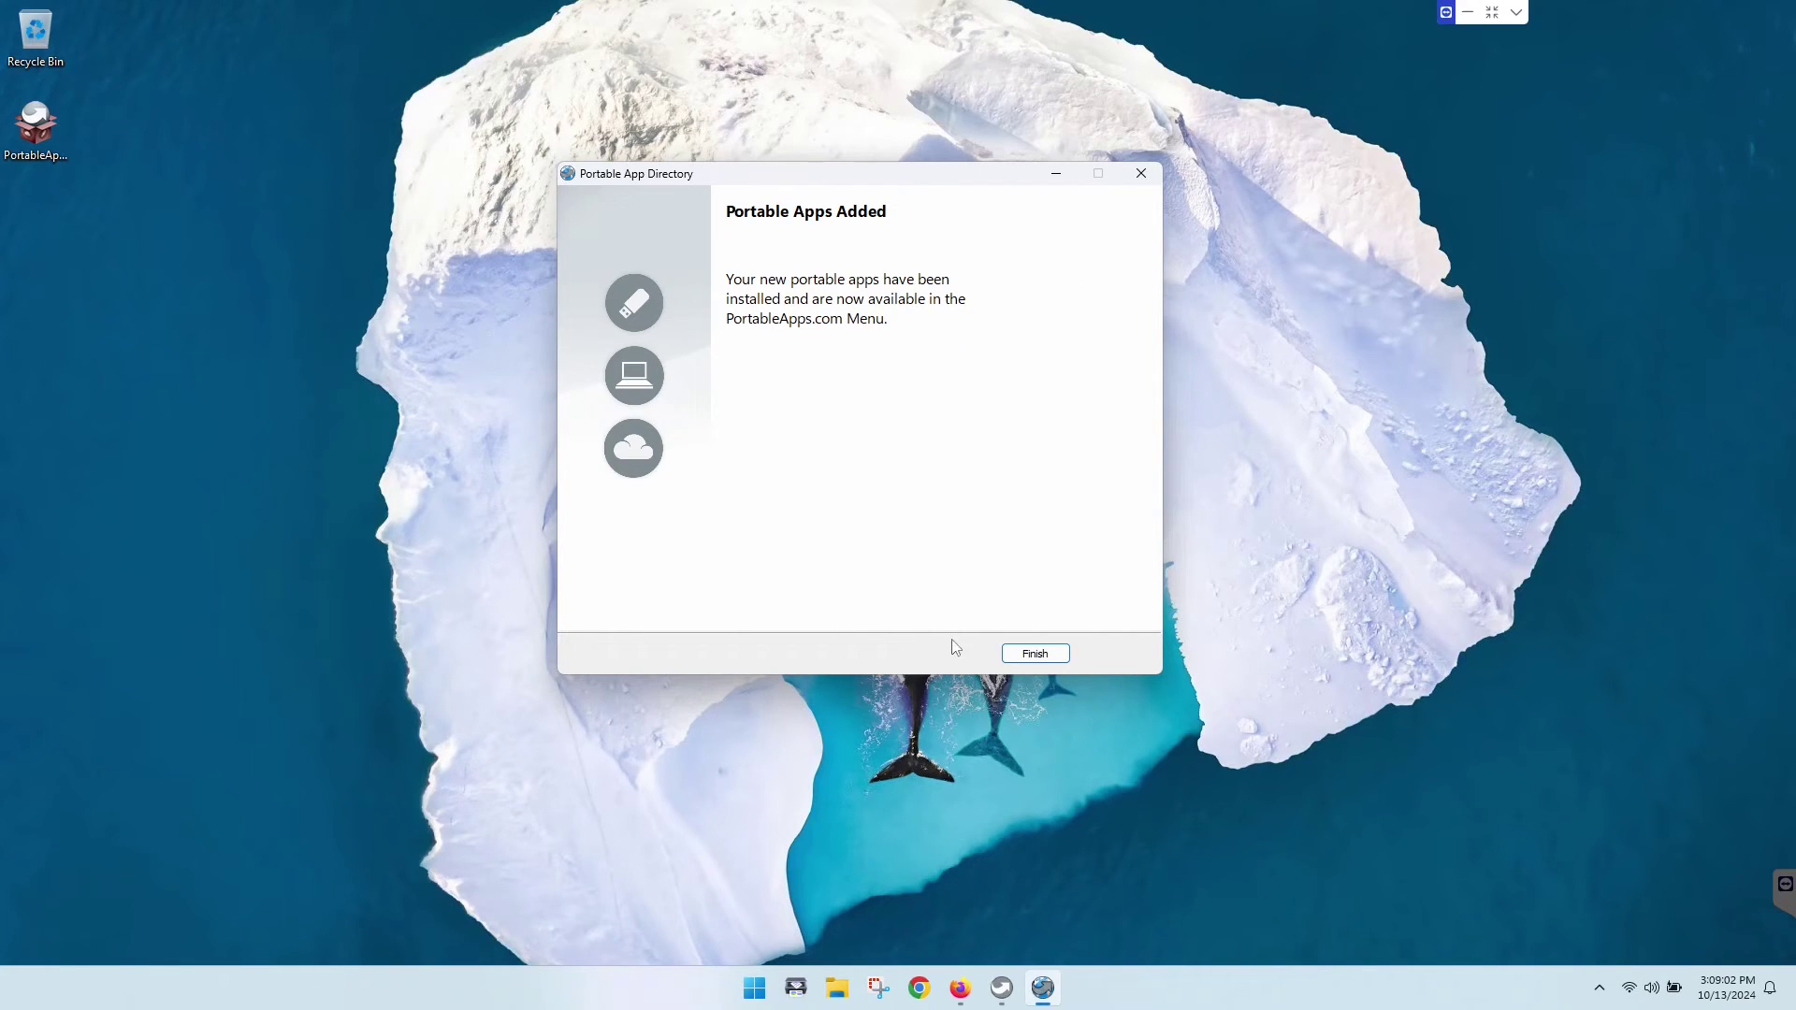
Step: Close the App Directory once Notepad++ and PuTTY have finished installing
left_click(1020, 657)
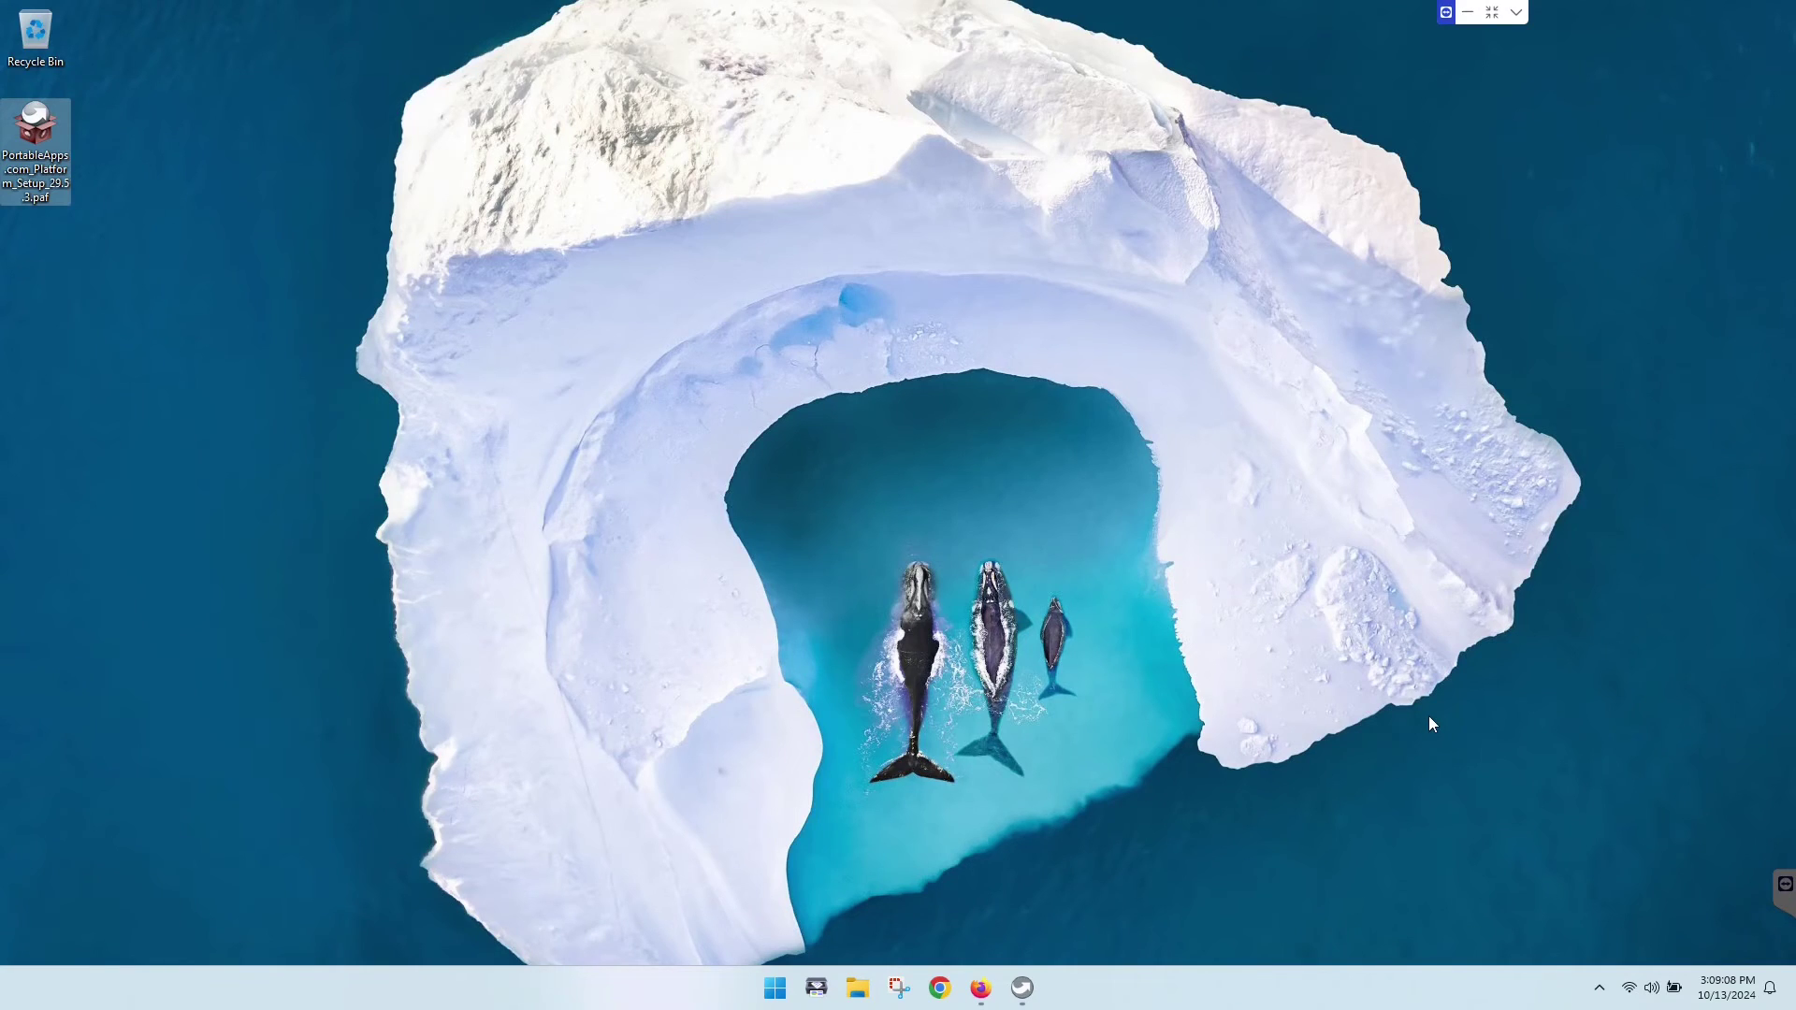
Step: Run Notepad++Portable from E:\PortableApps\Notepad++Portable, then close Notepad++
left_click(853, 992)
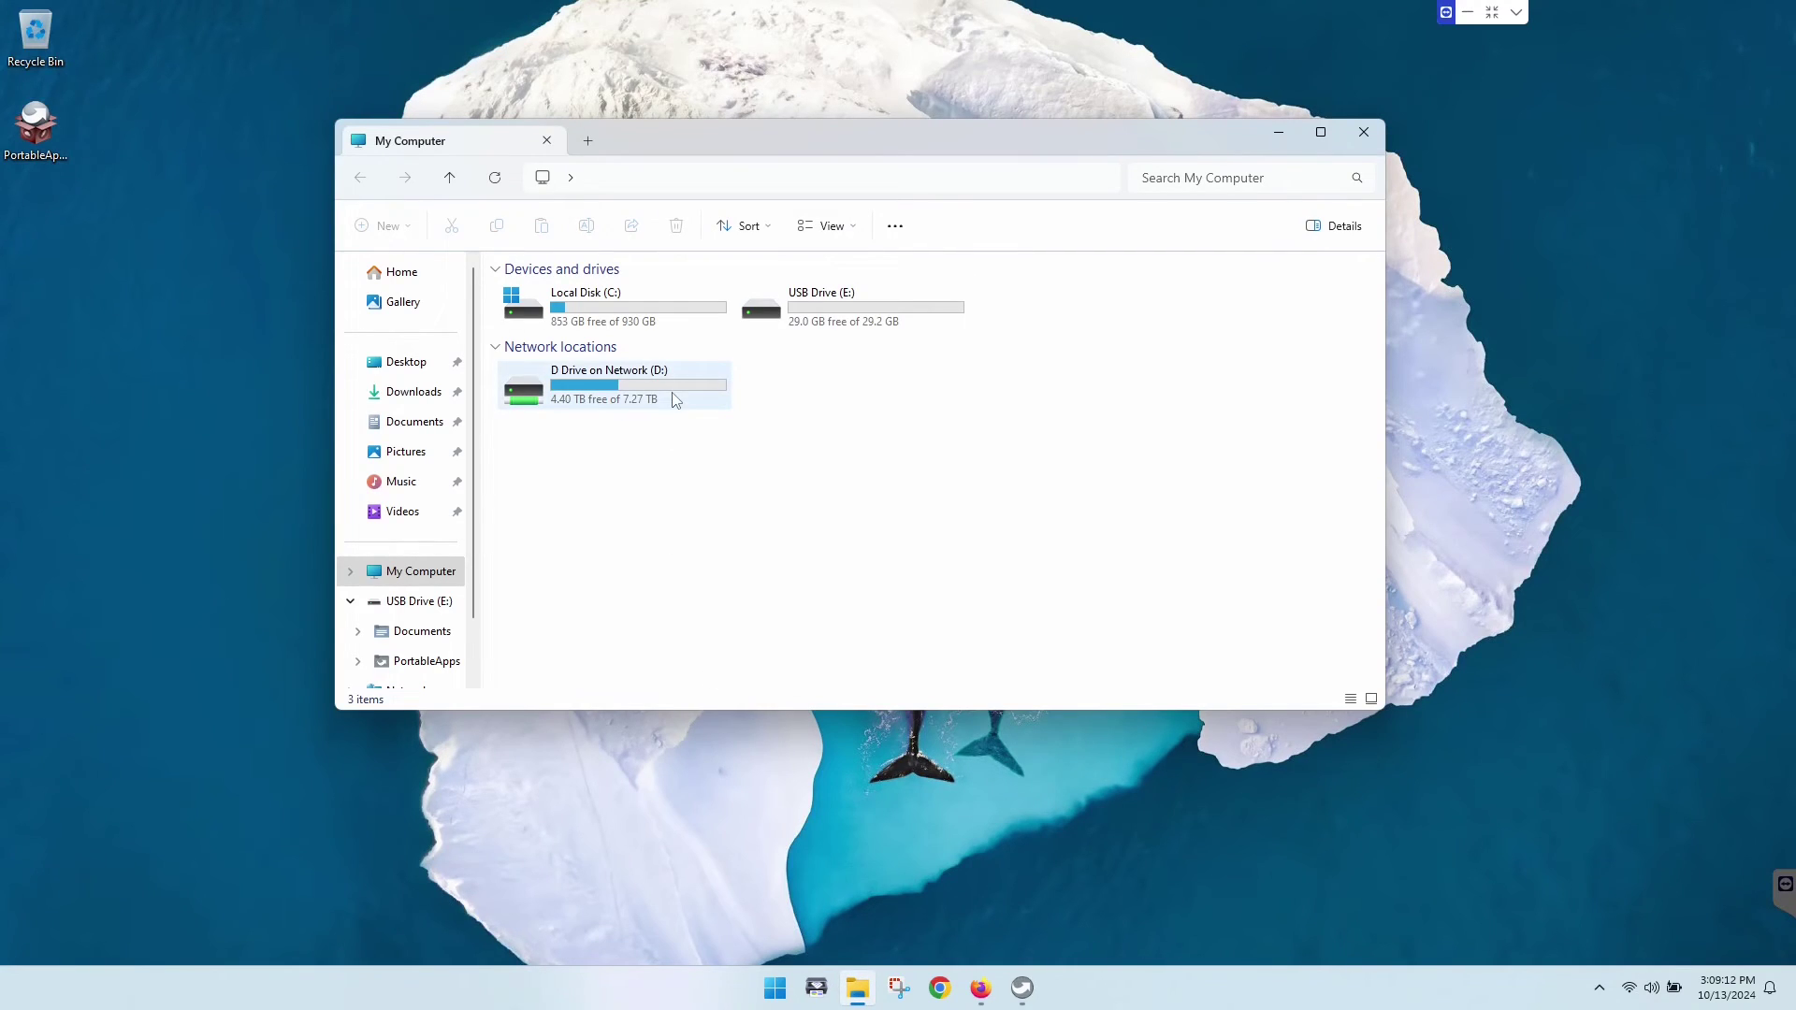
double_click(833, 299)
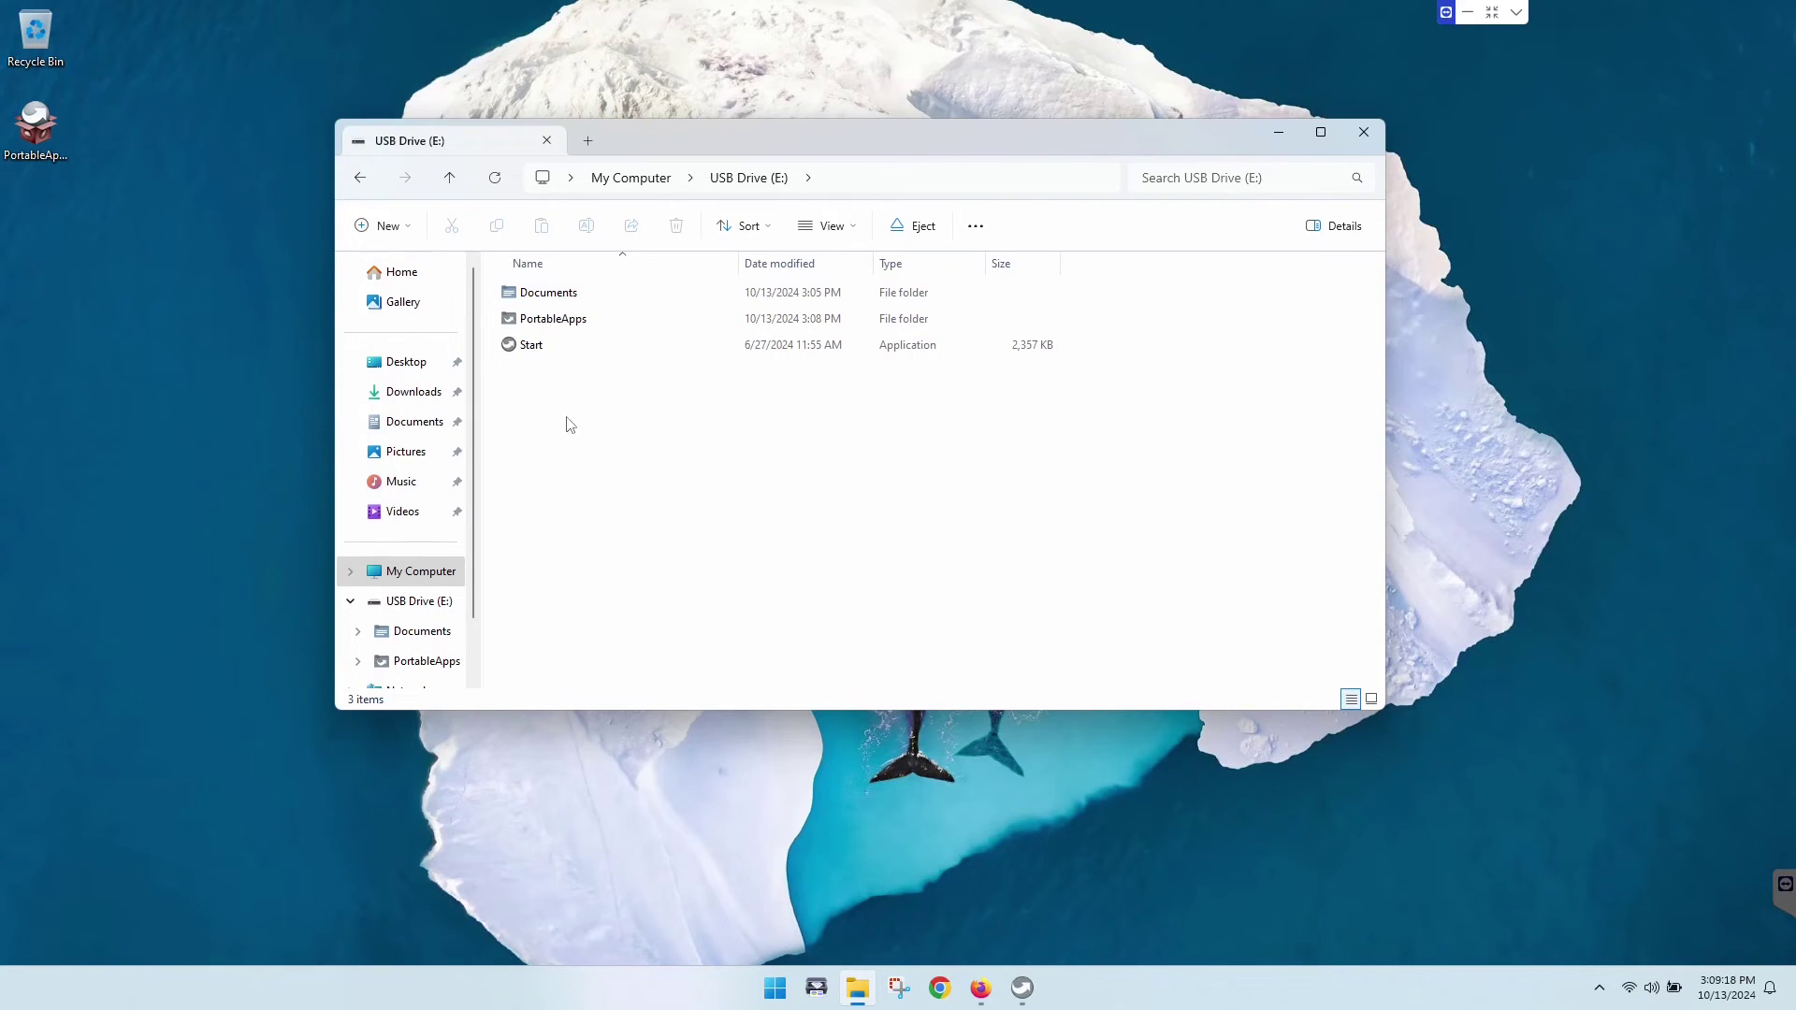
mouse_move(558, 325)
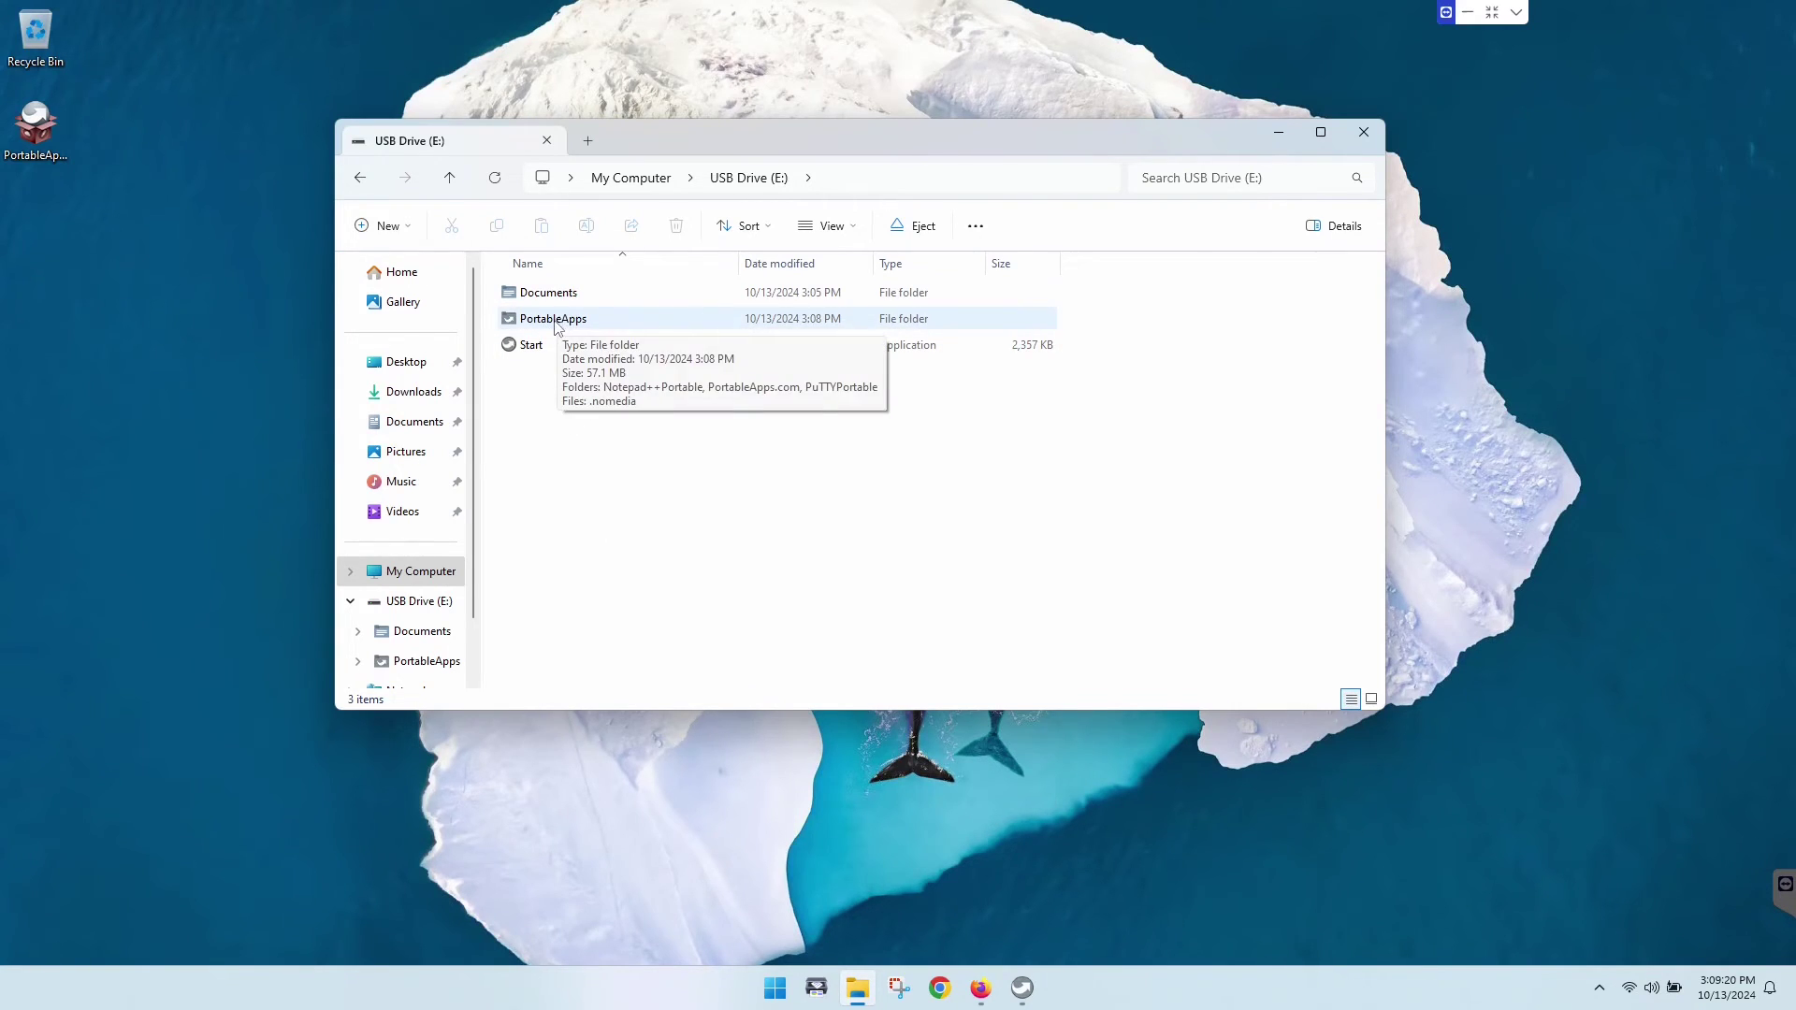
double_click(556, 323)
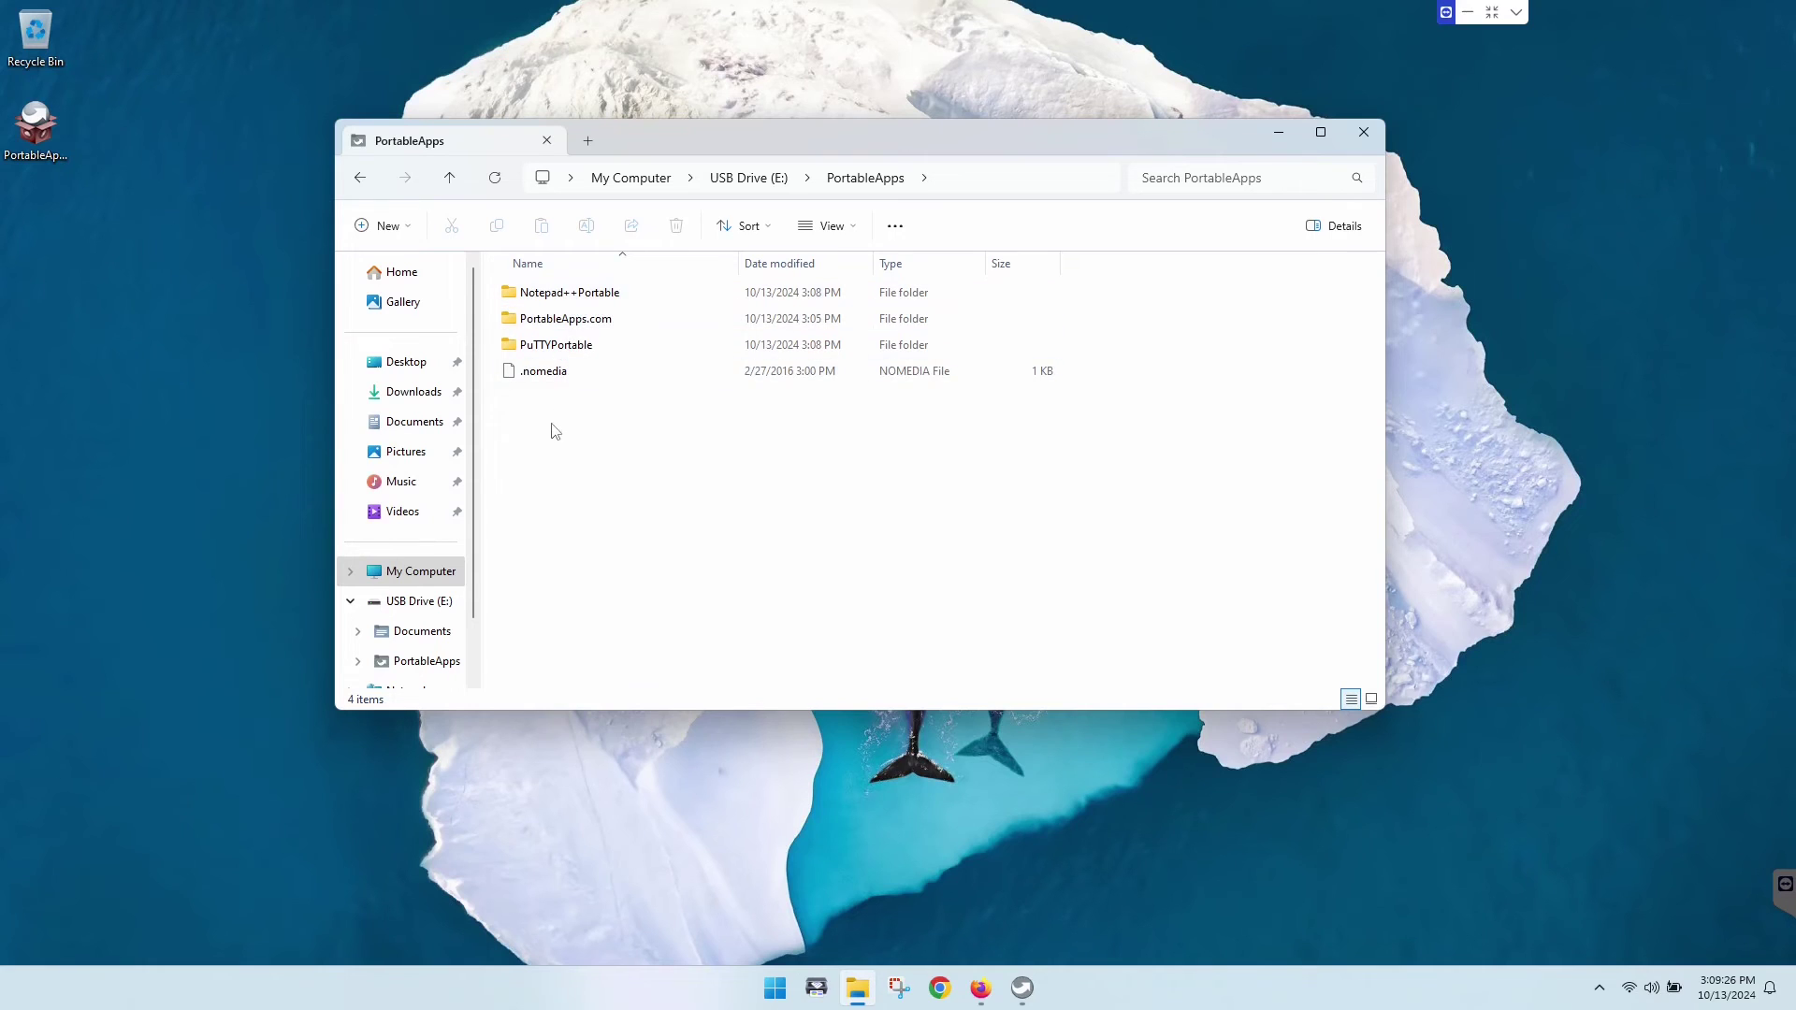
double_click(572, 294)
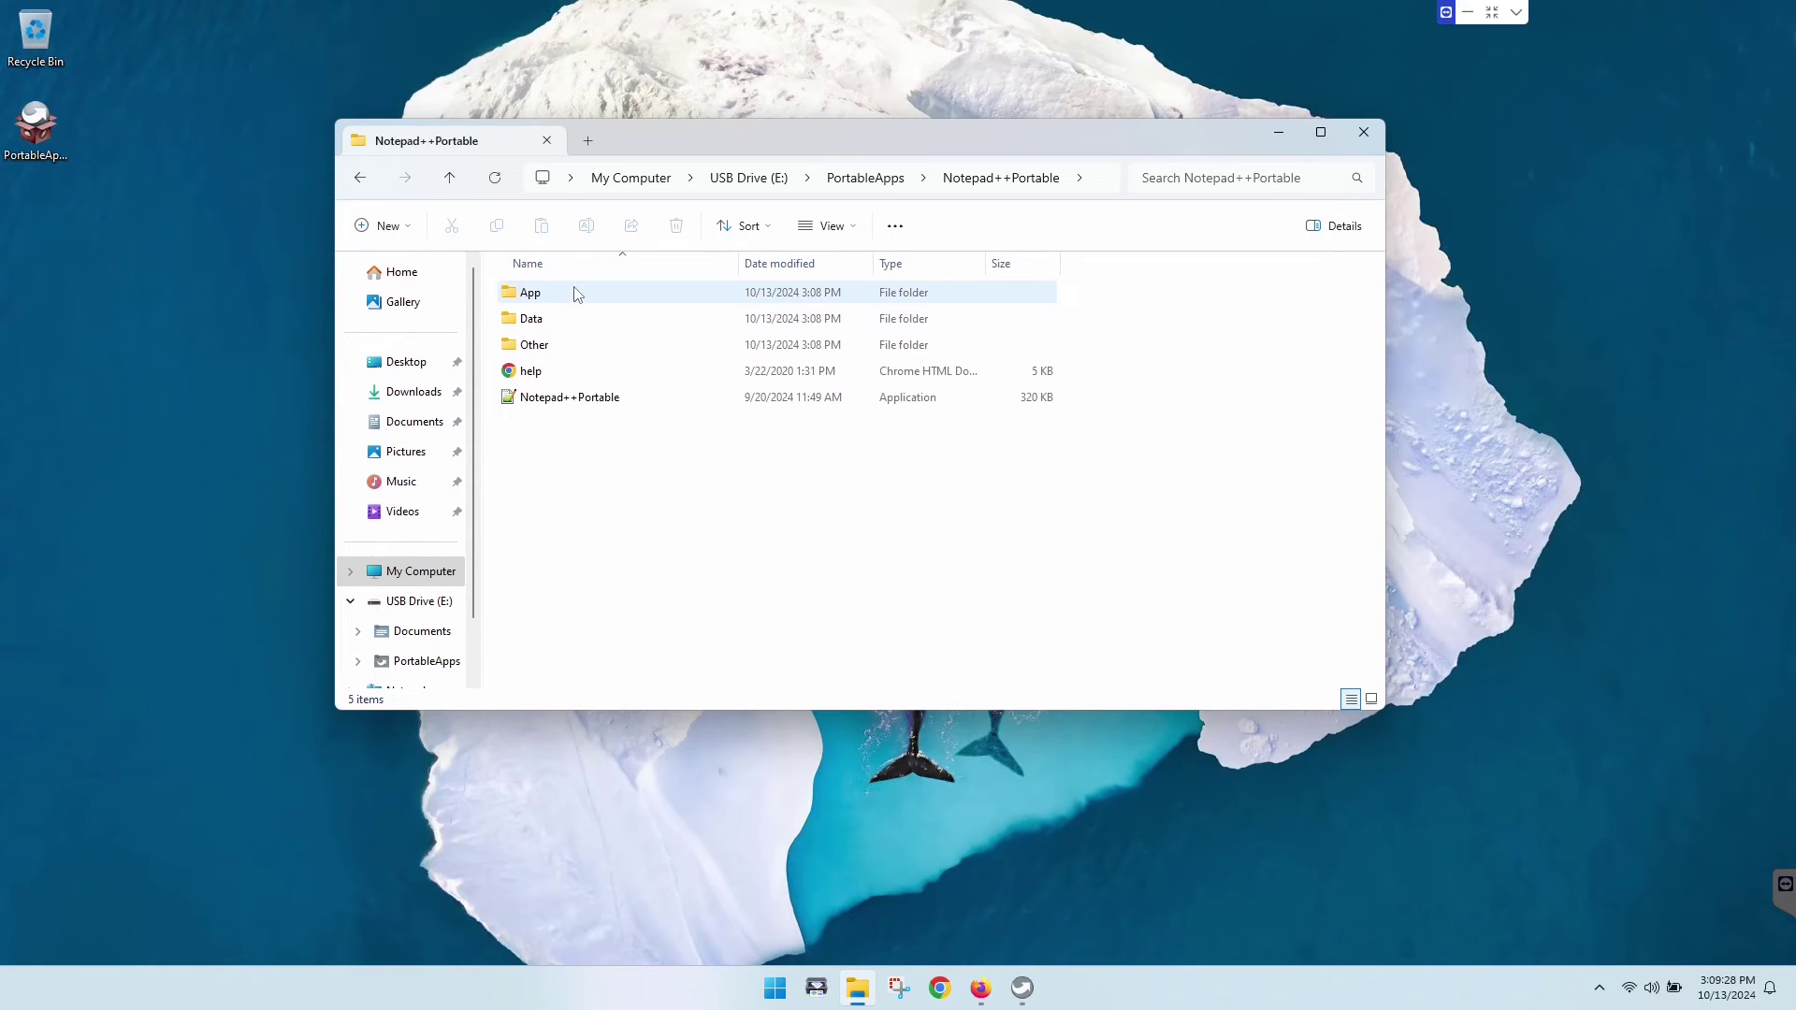
left_click(593, 398)
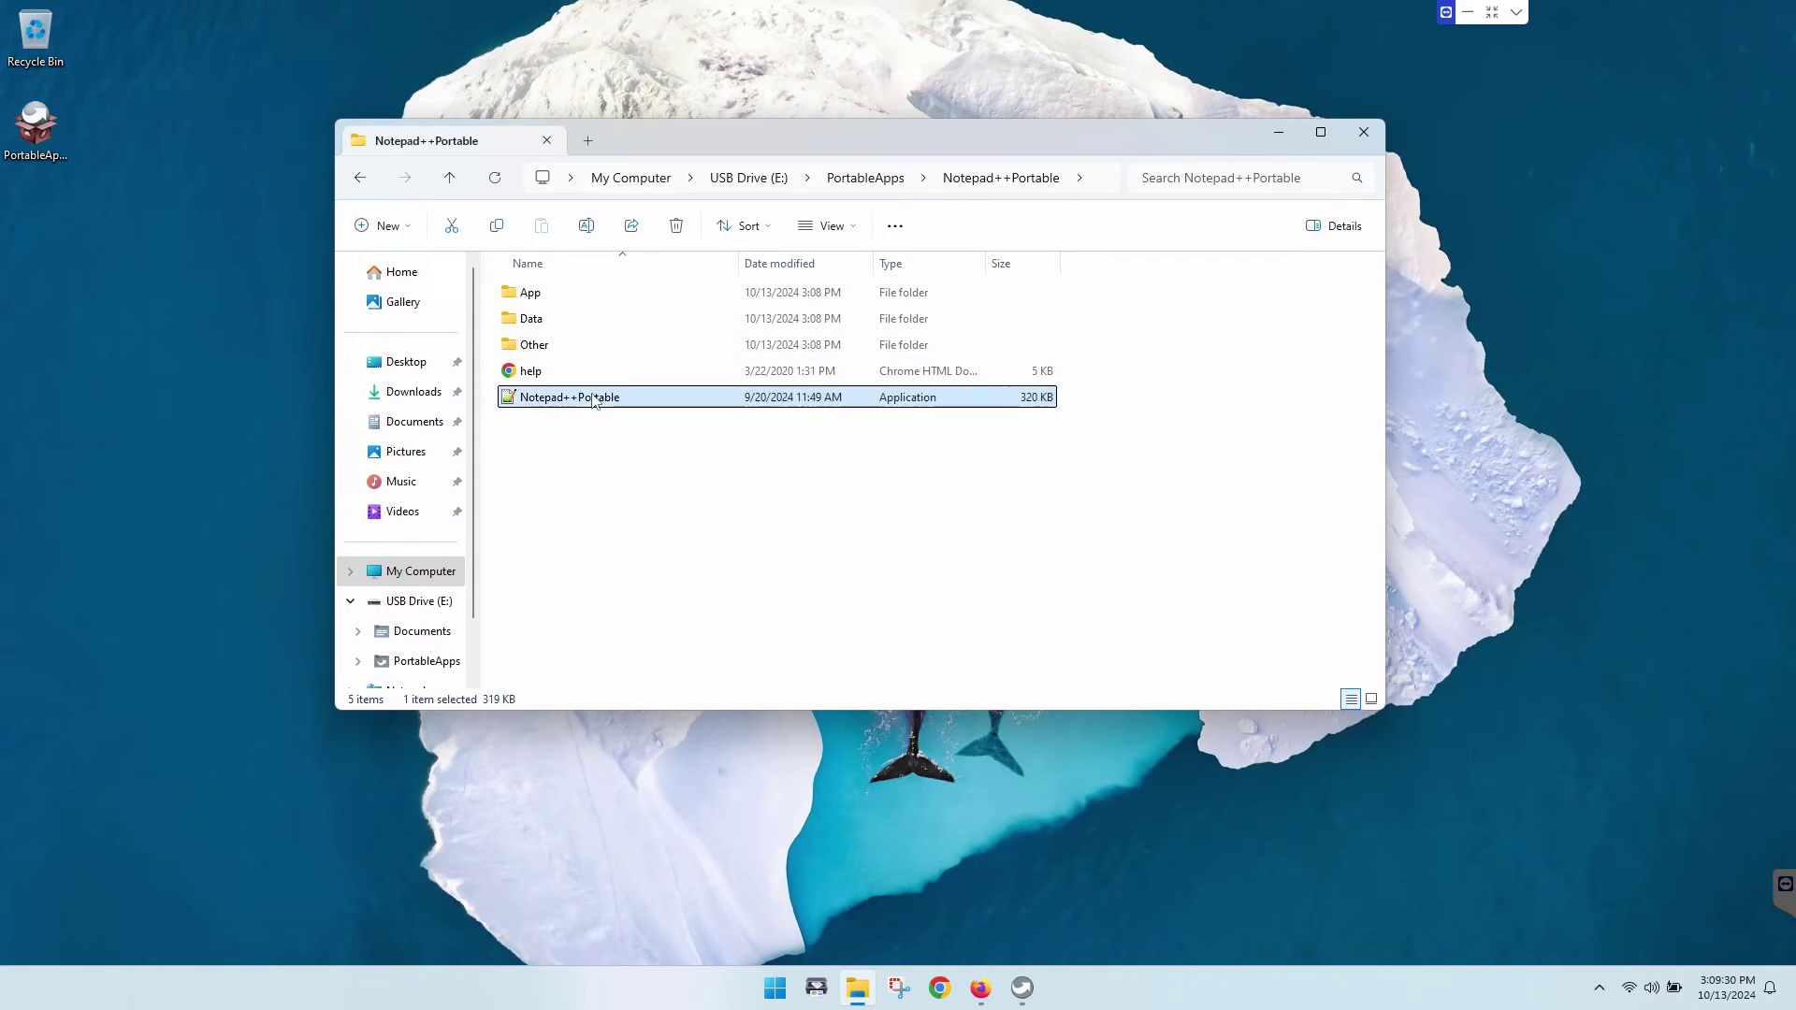
double_click(594, 399)
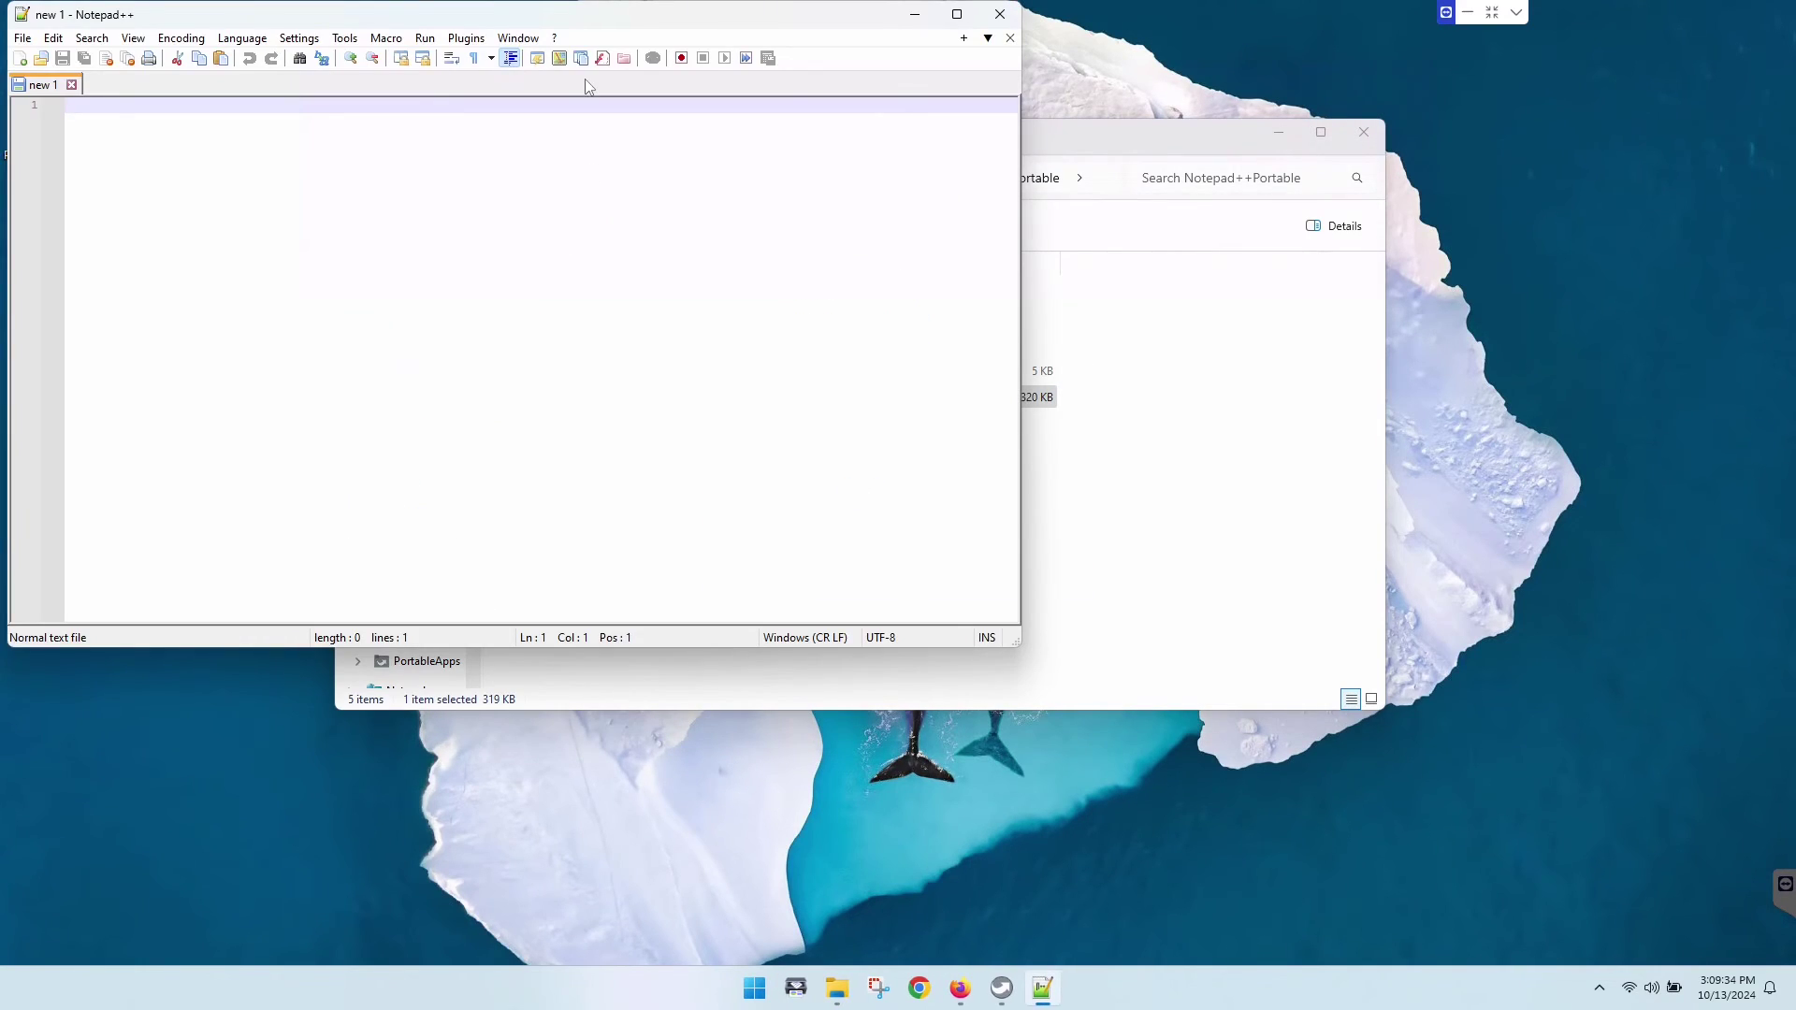
left_click(1000, 14)
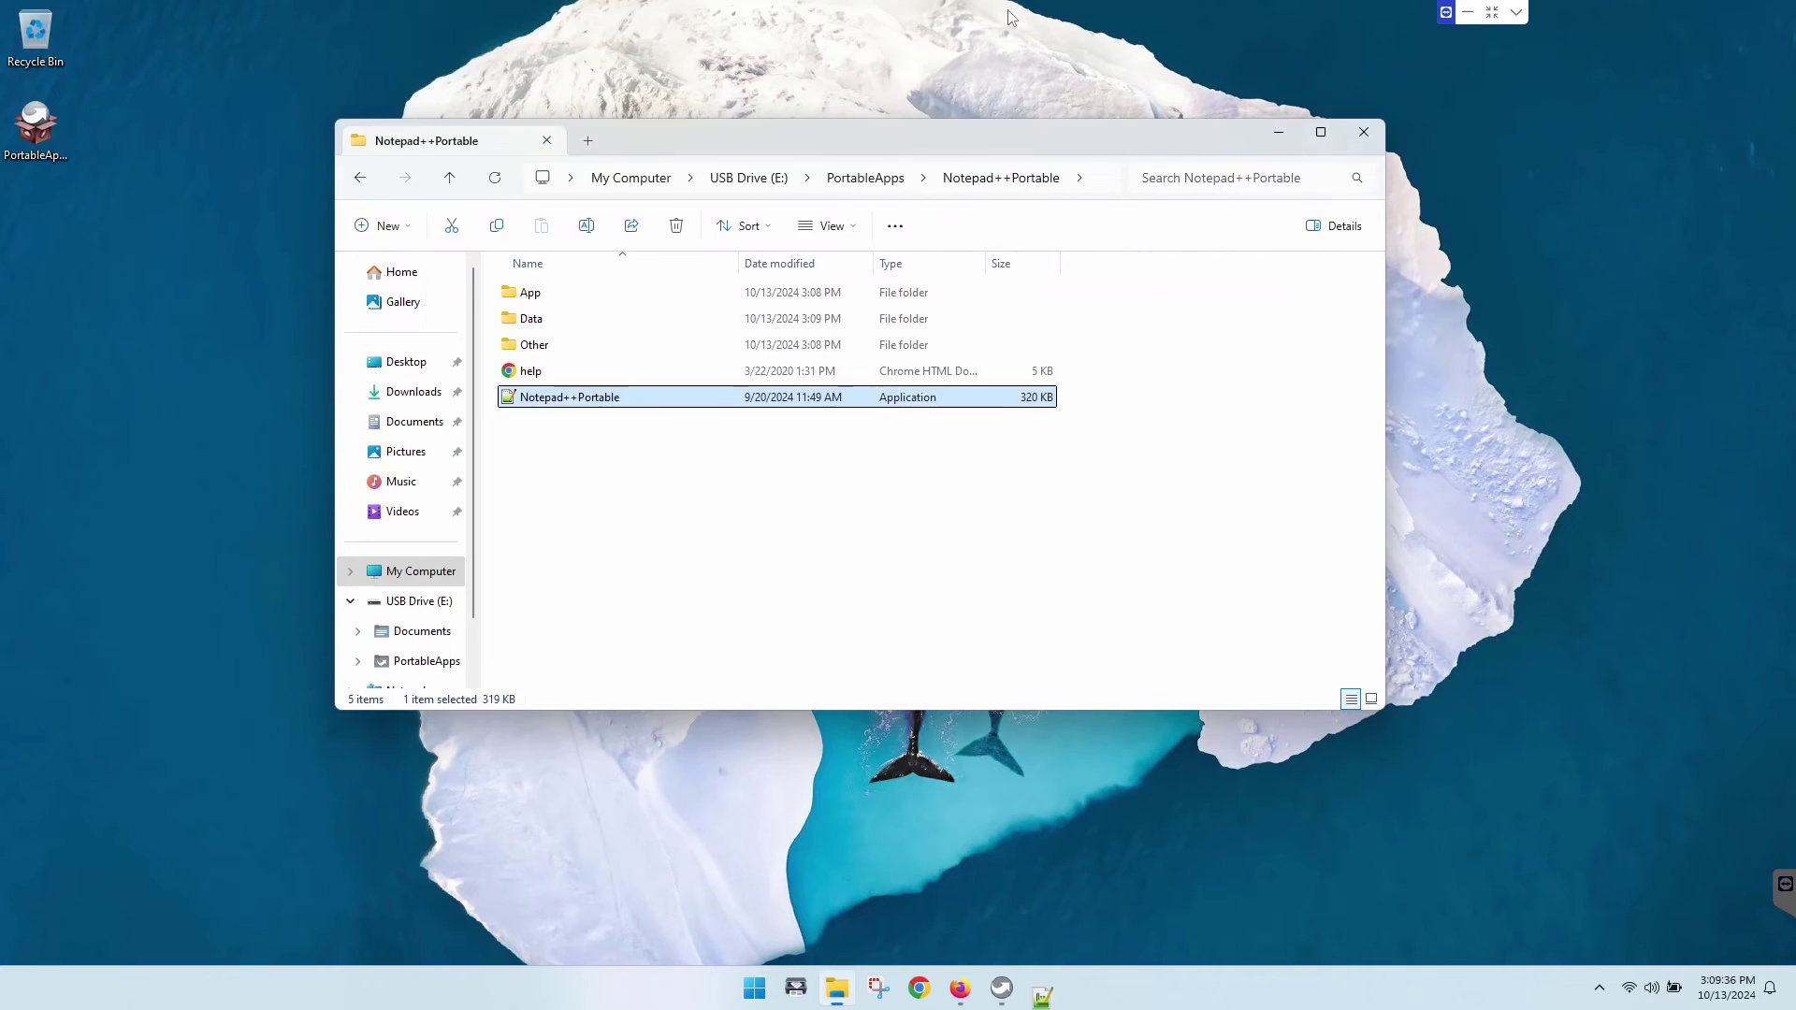
Step: Run PuTTYPortable from E:\PortableApps\PuTTYPortable and cancel its configuration window
left_click(747, 178)
double_click(580, 320)
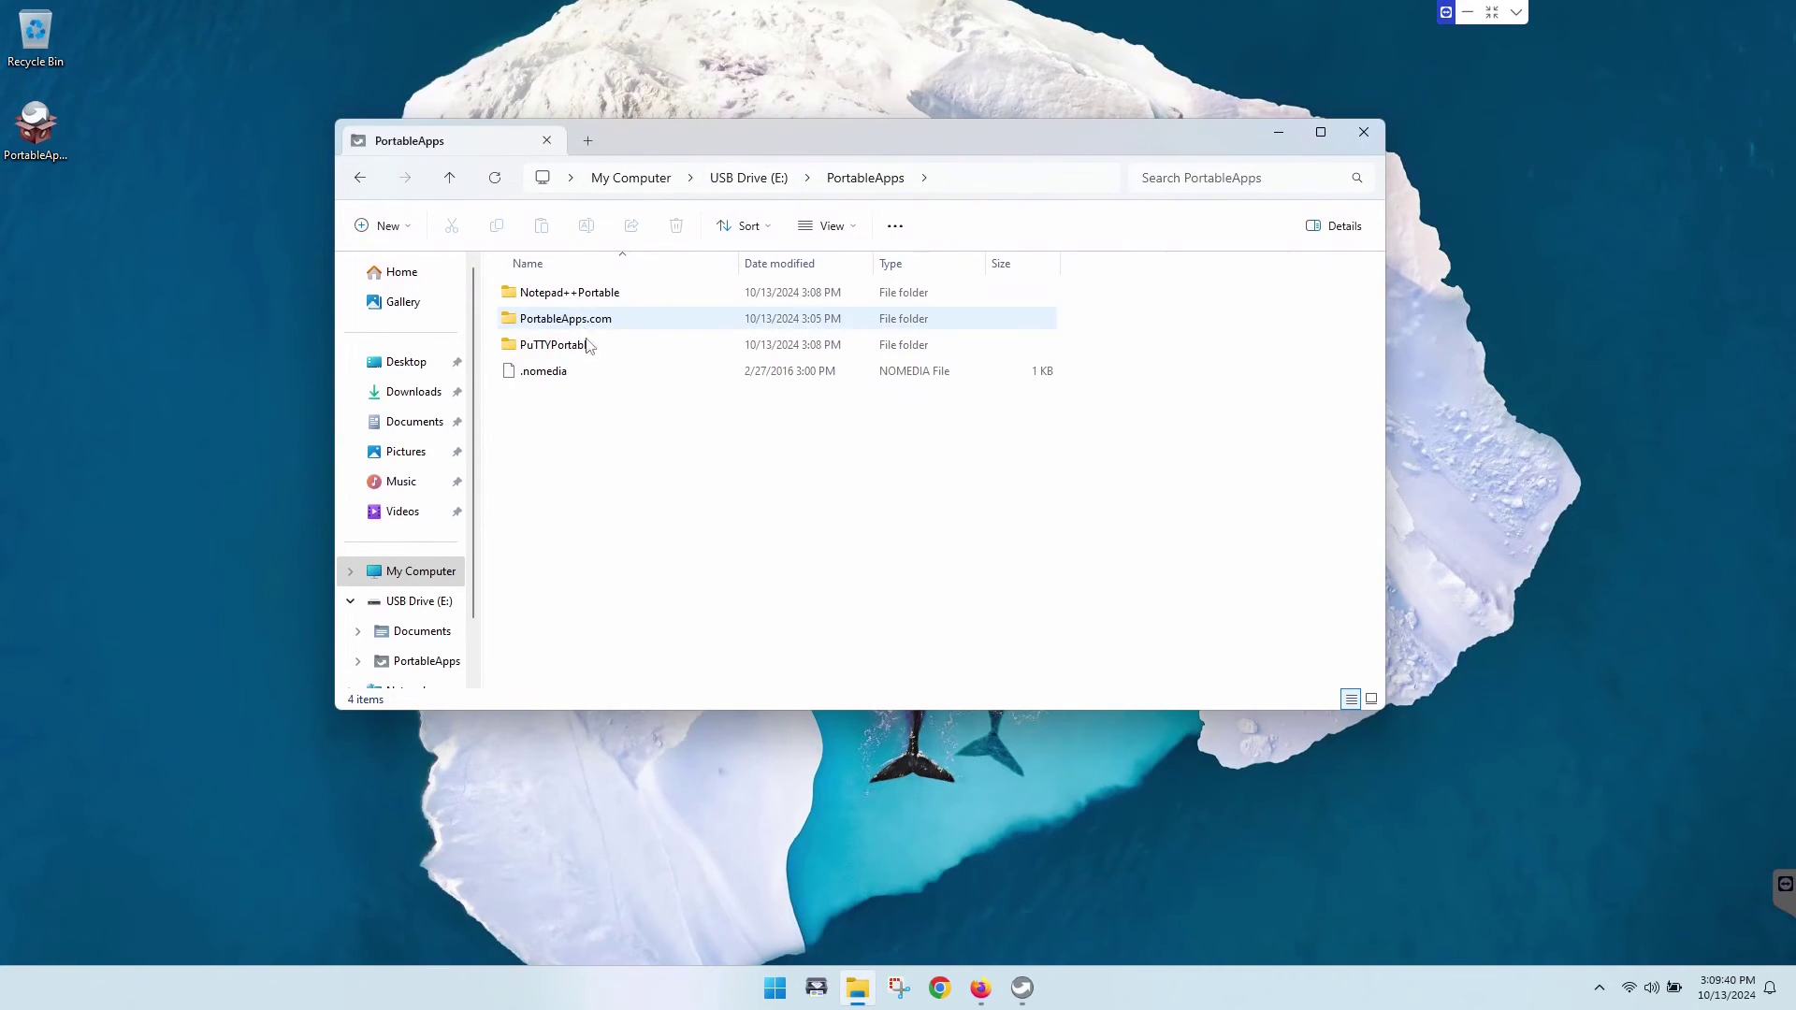
double_click(572, 350)
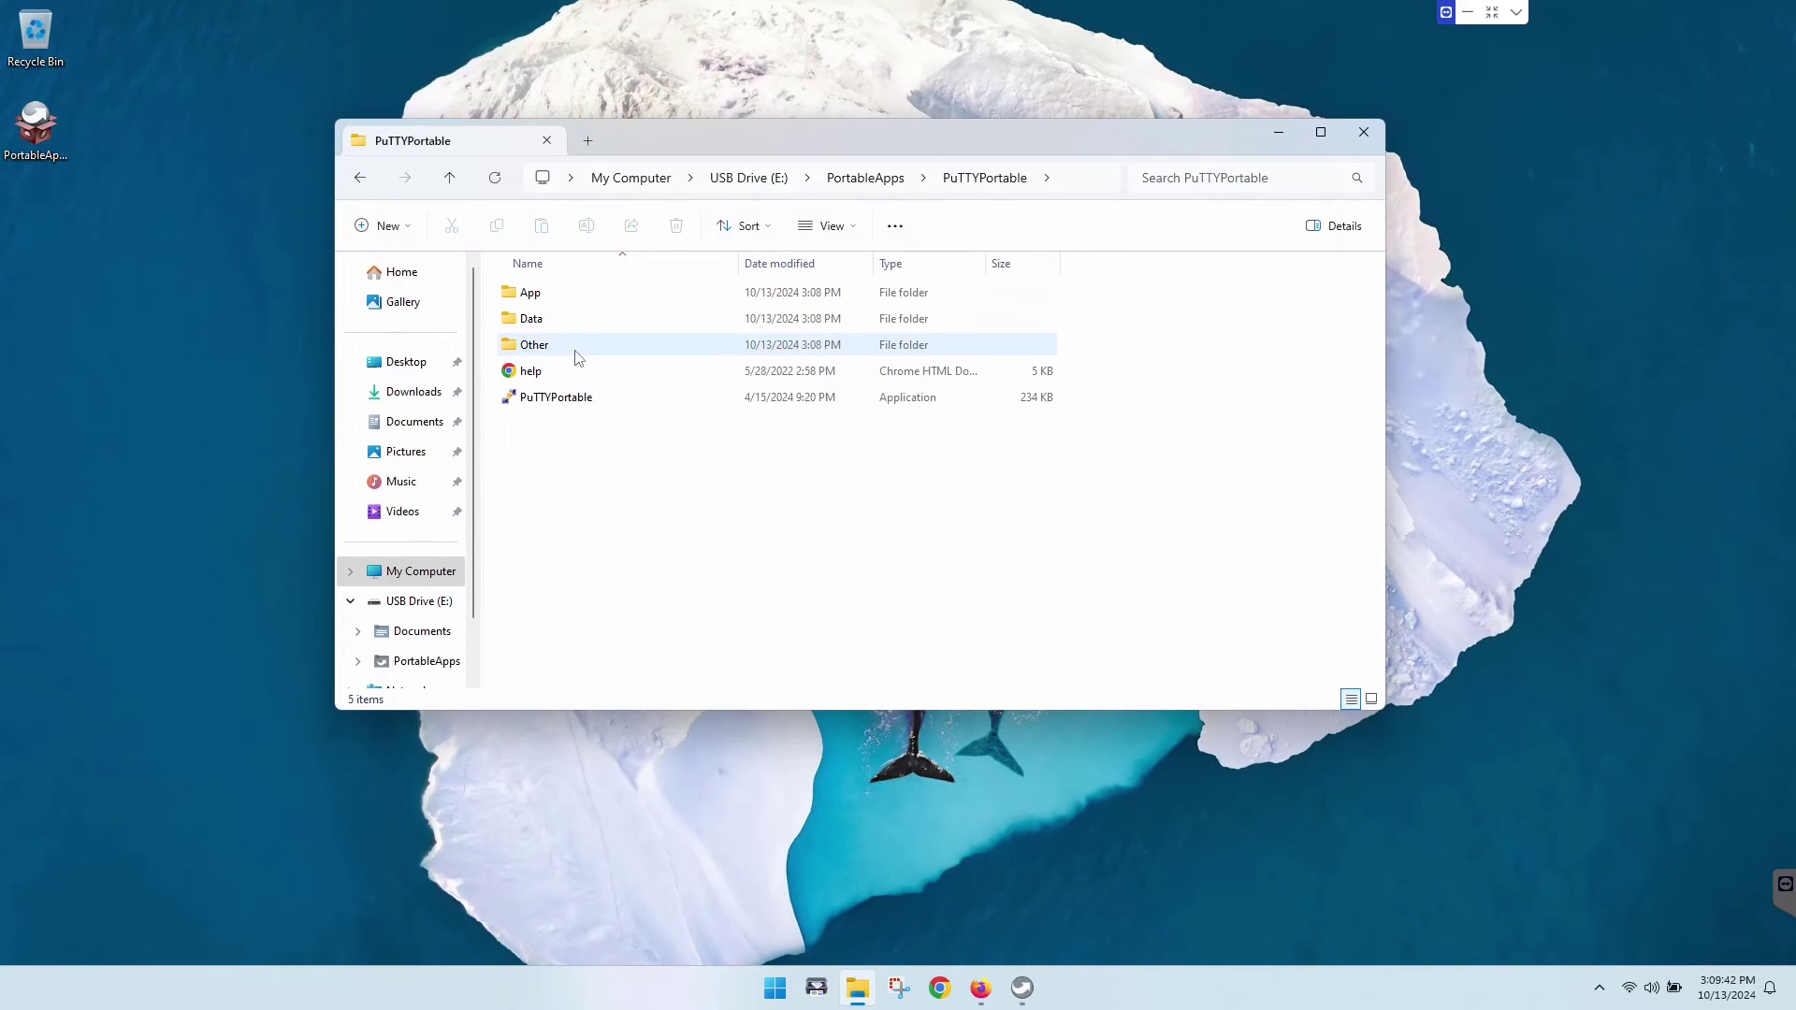
double_click(562, 398)
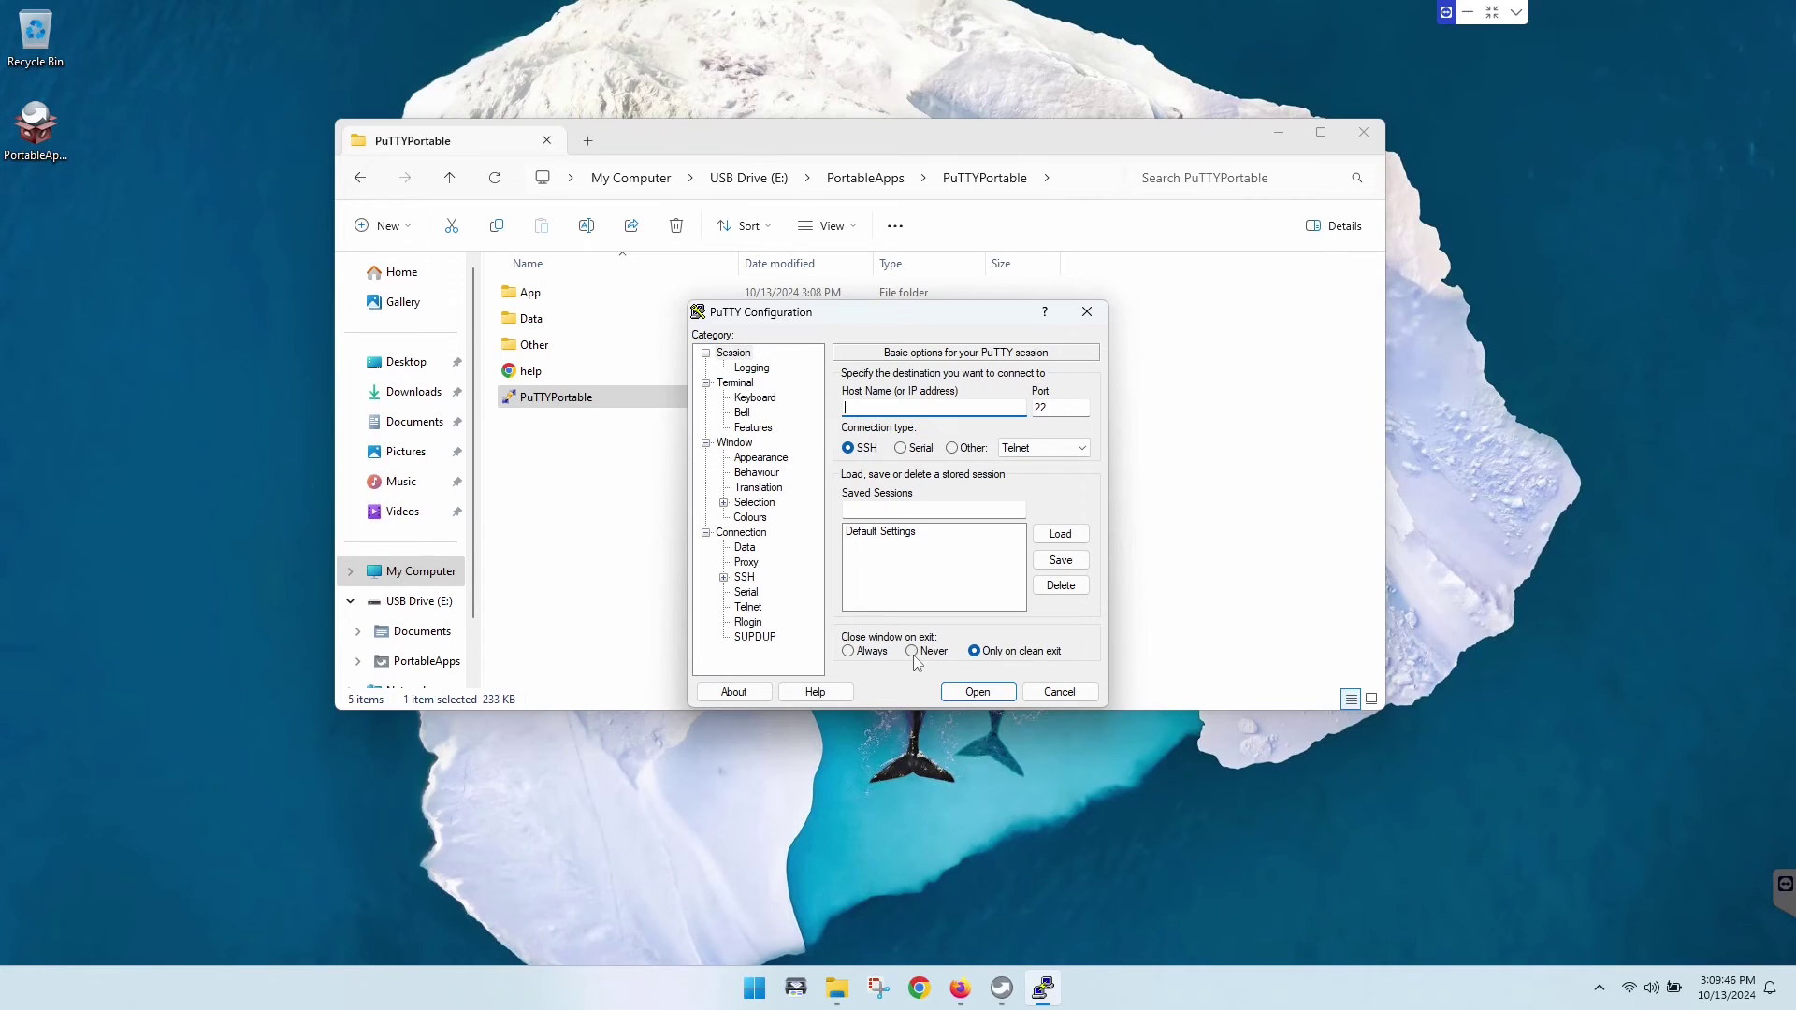
left_click(1059, 693)
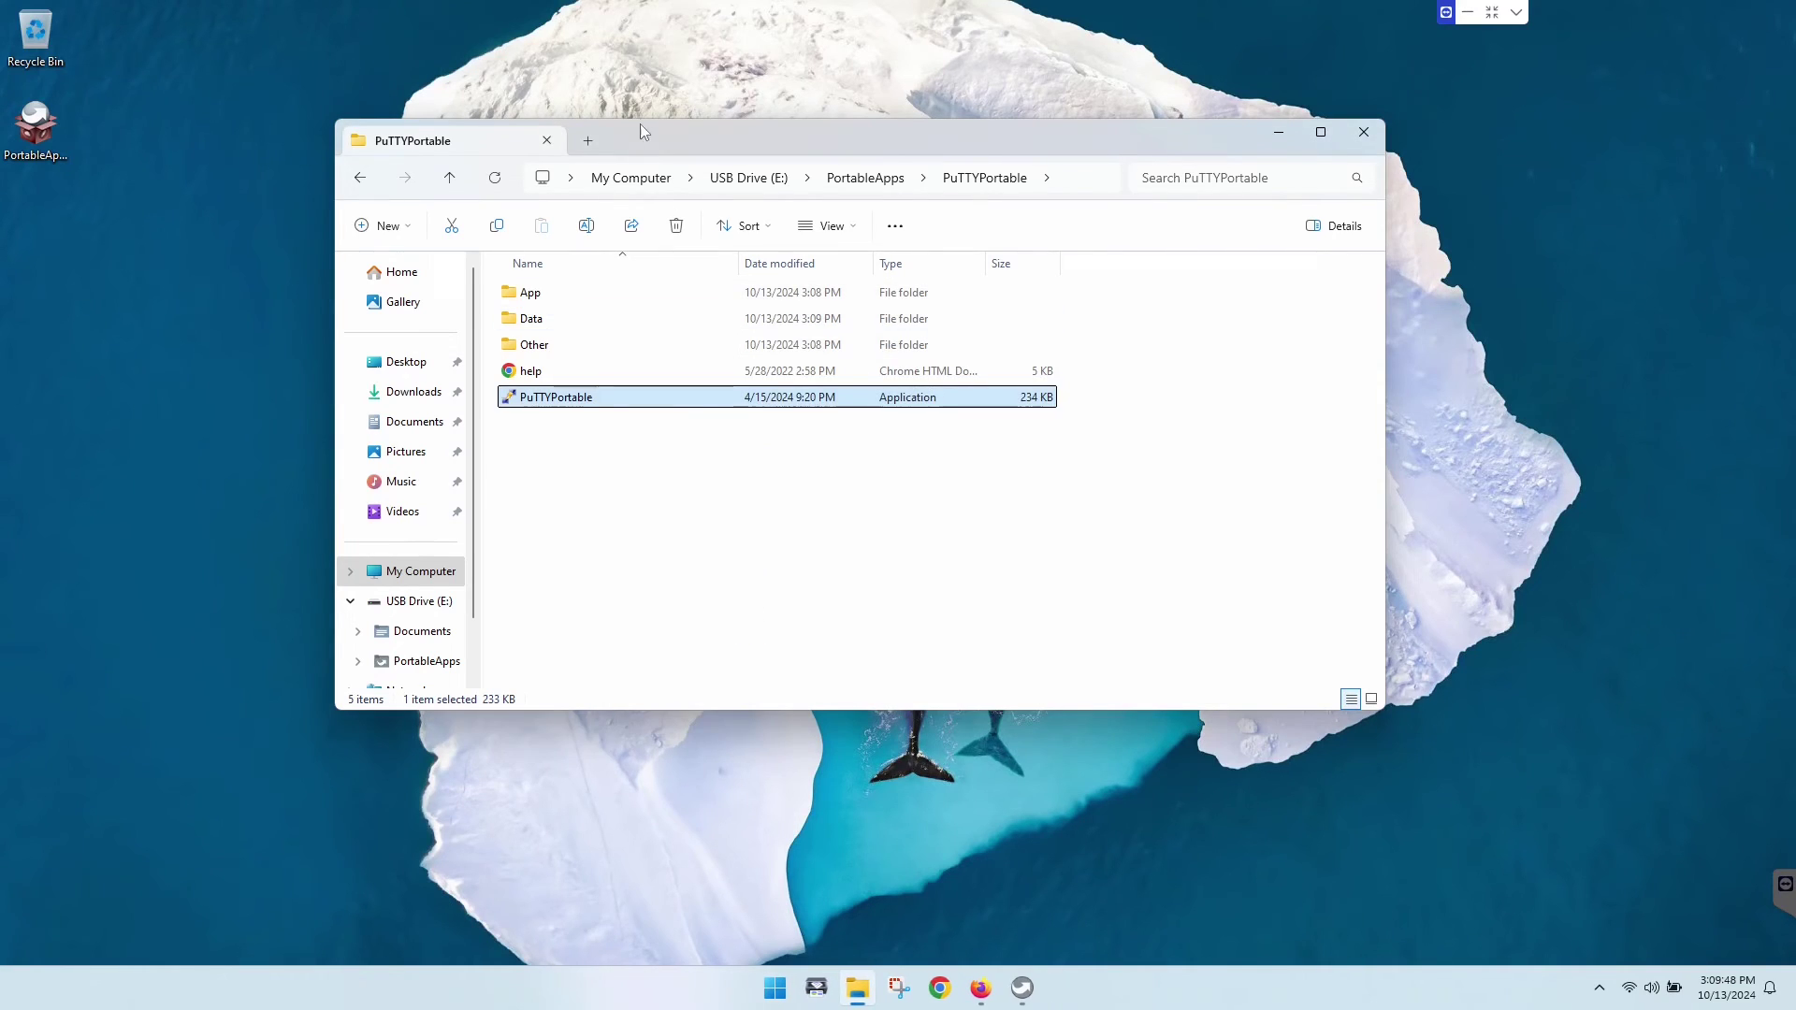
Step: Go back to the USB Drive (E:) root and run Start to open the PortableApps.com menu
left_click(733, 184)
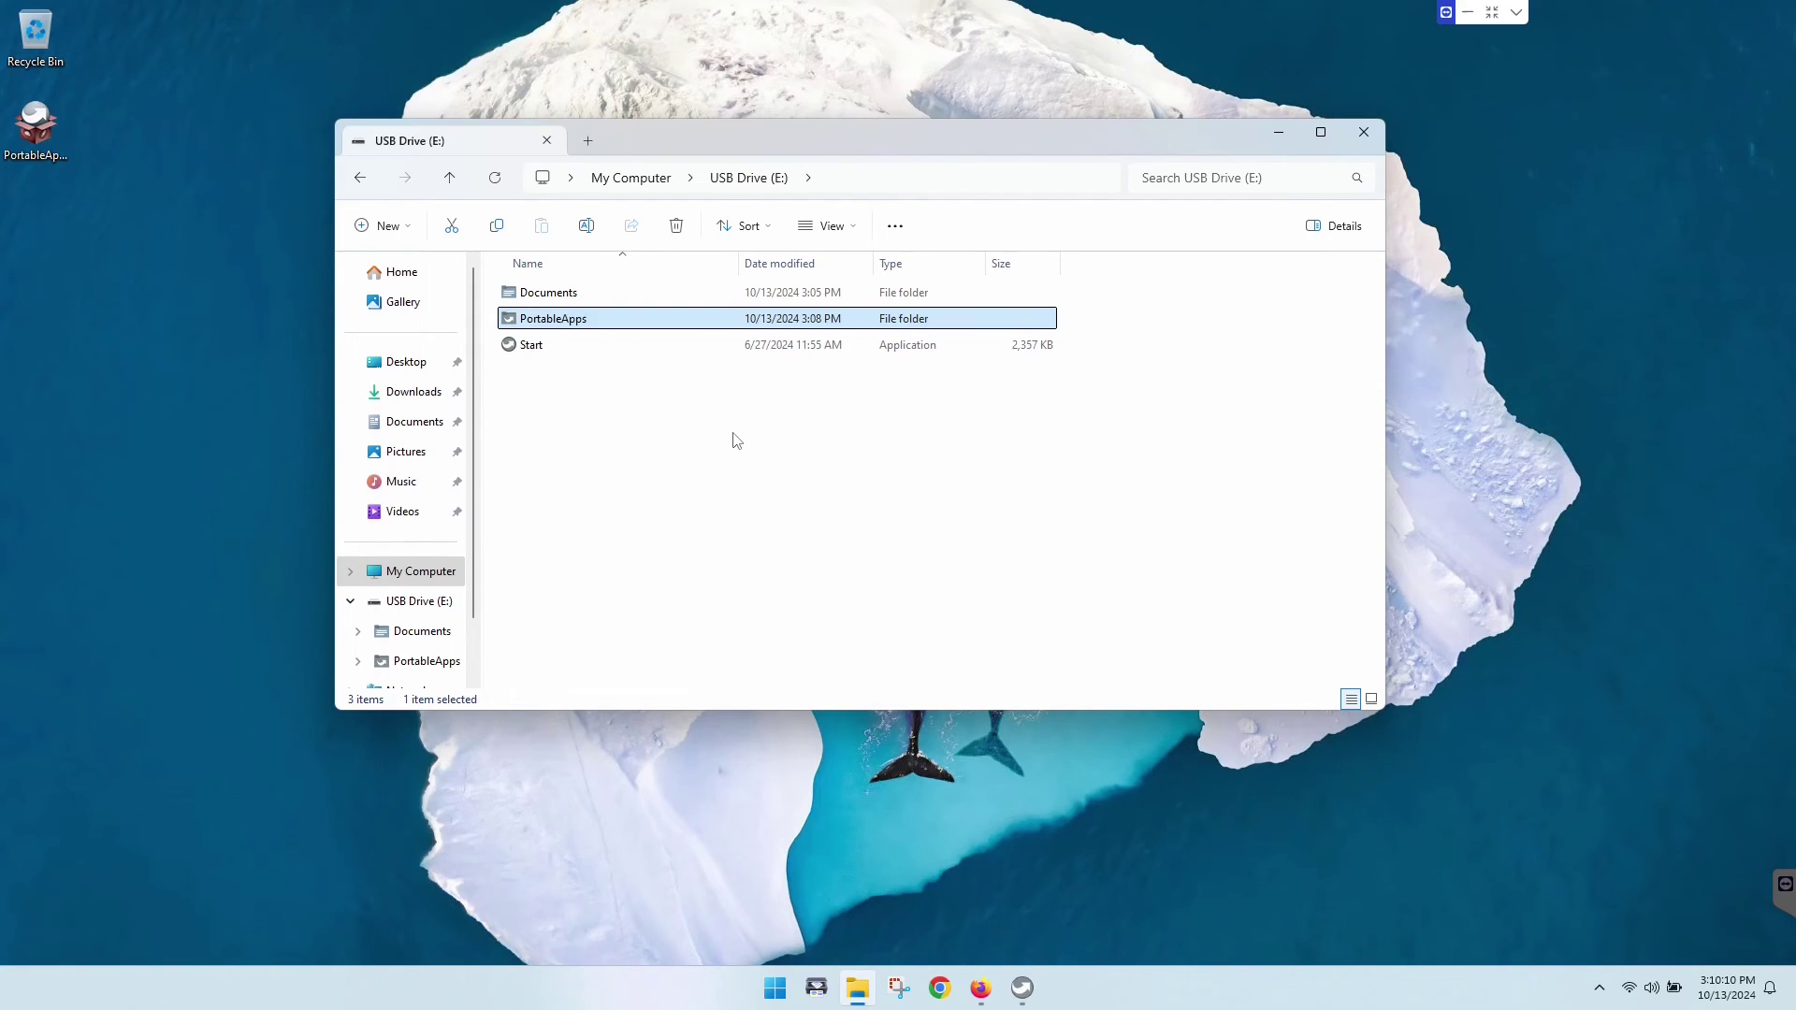
double_click(561, 346)
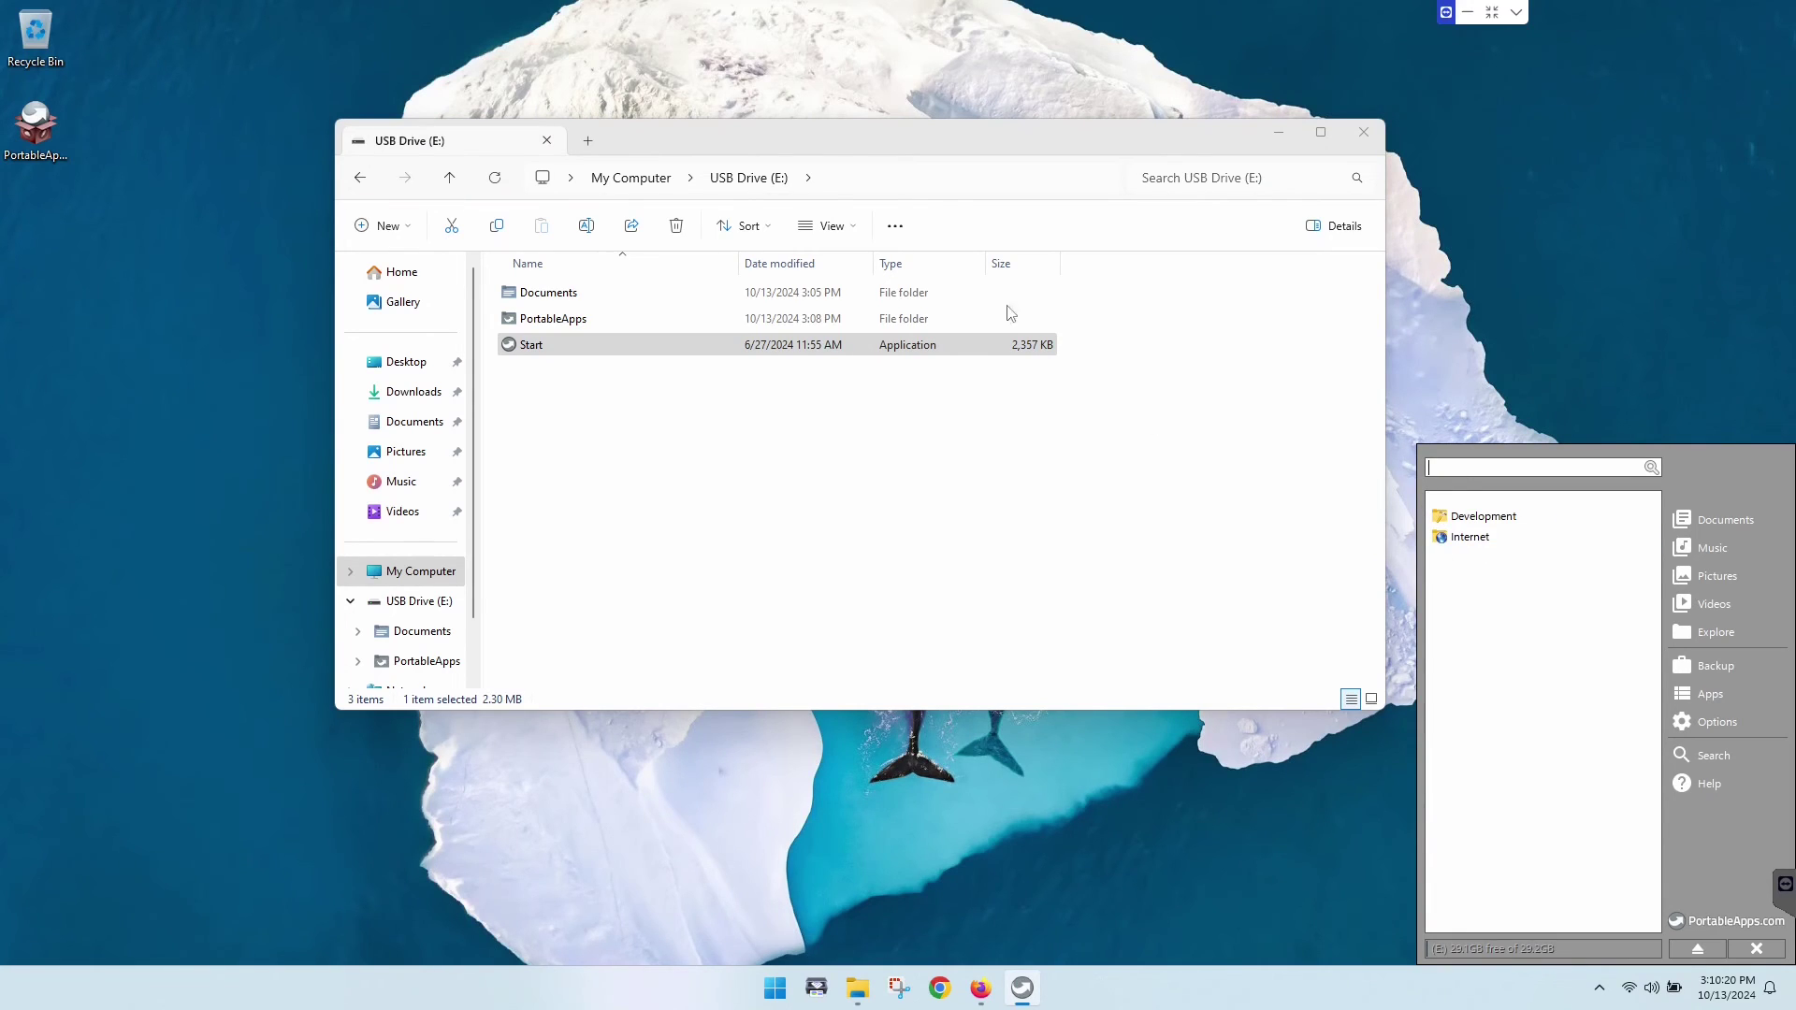
Step: Expand the Internet and Development categories, then display the Apps > Get More Apps submenu
left_click(1472, 543)
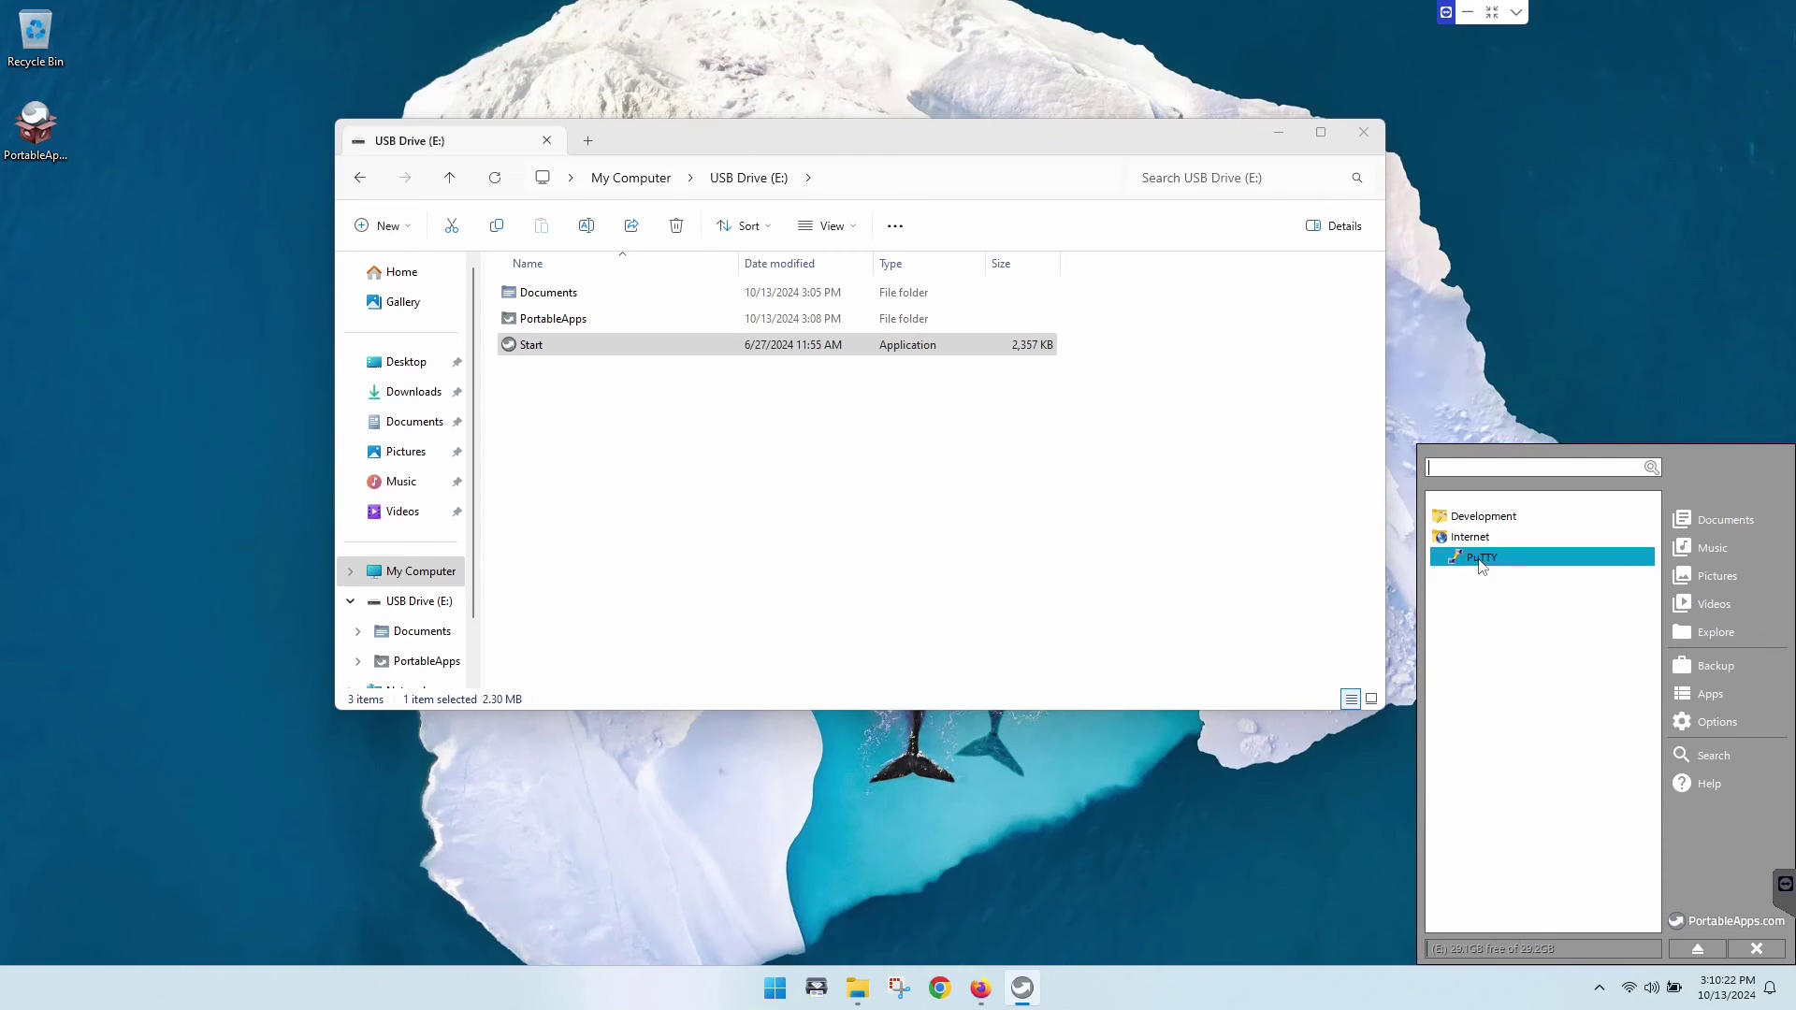
left_click(1482, 520)
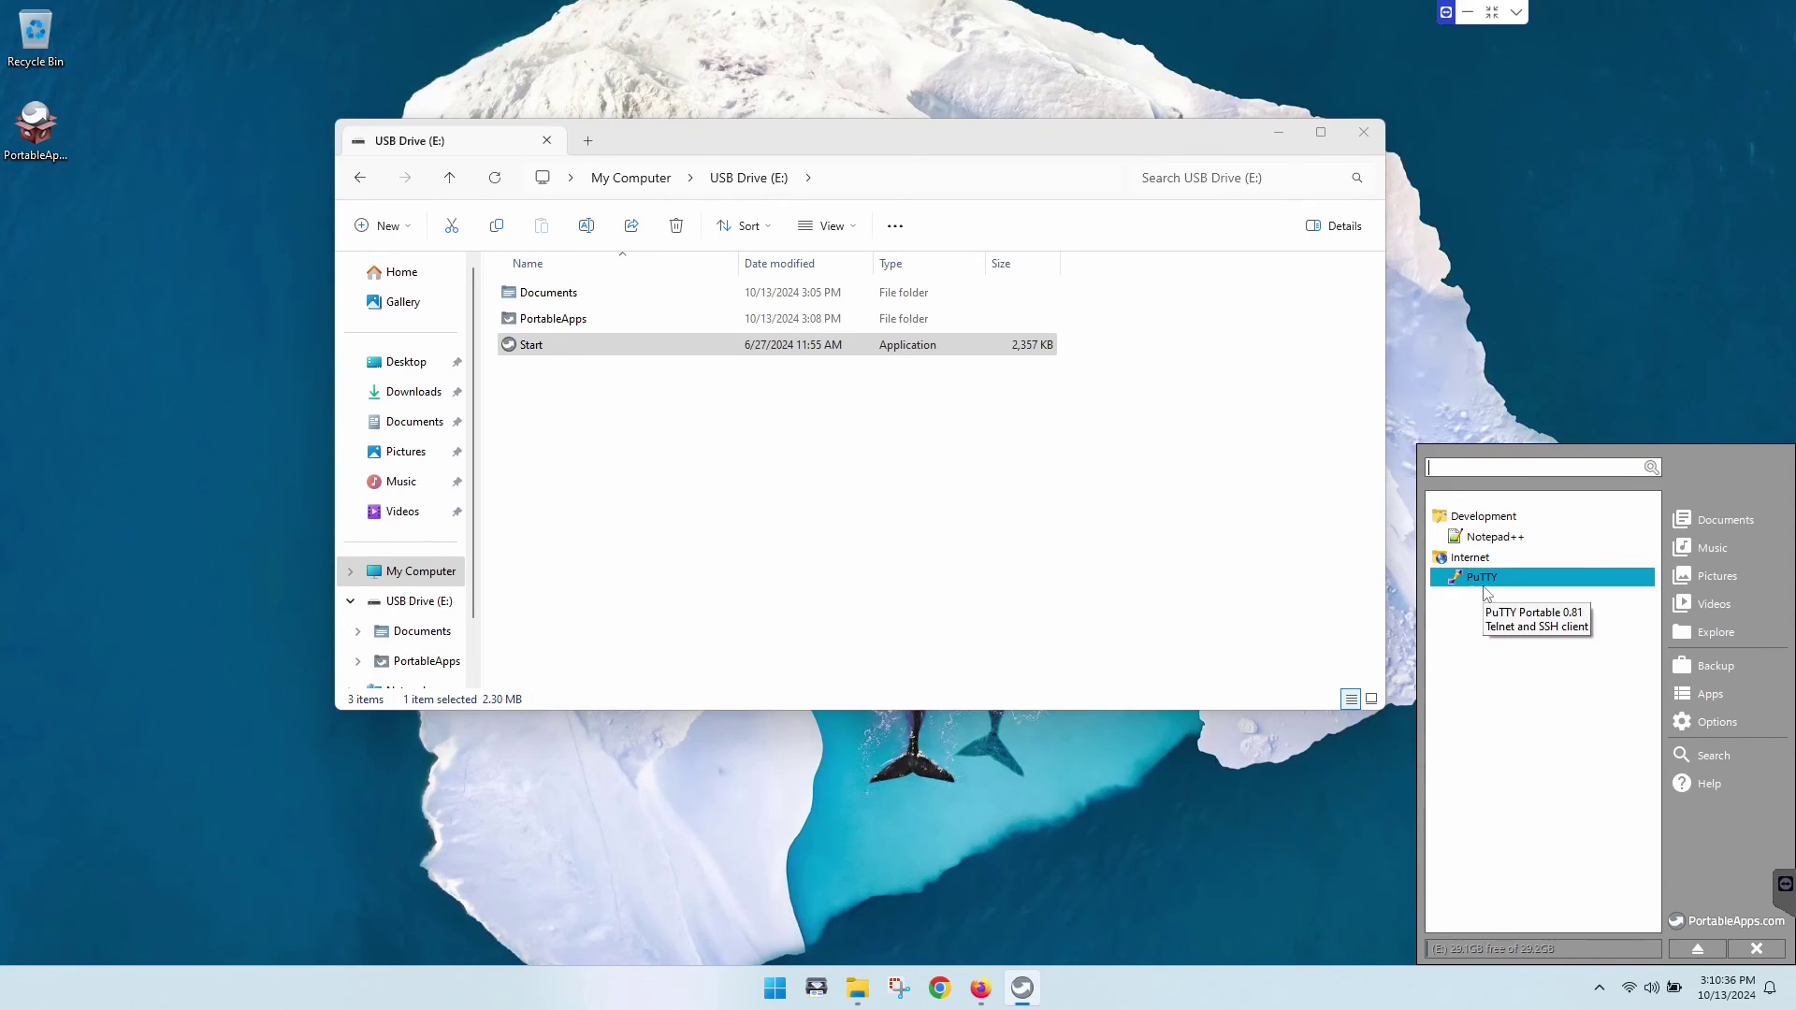
left_click(1701, 697)
mouse_move(1698, 732)
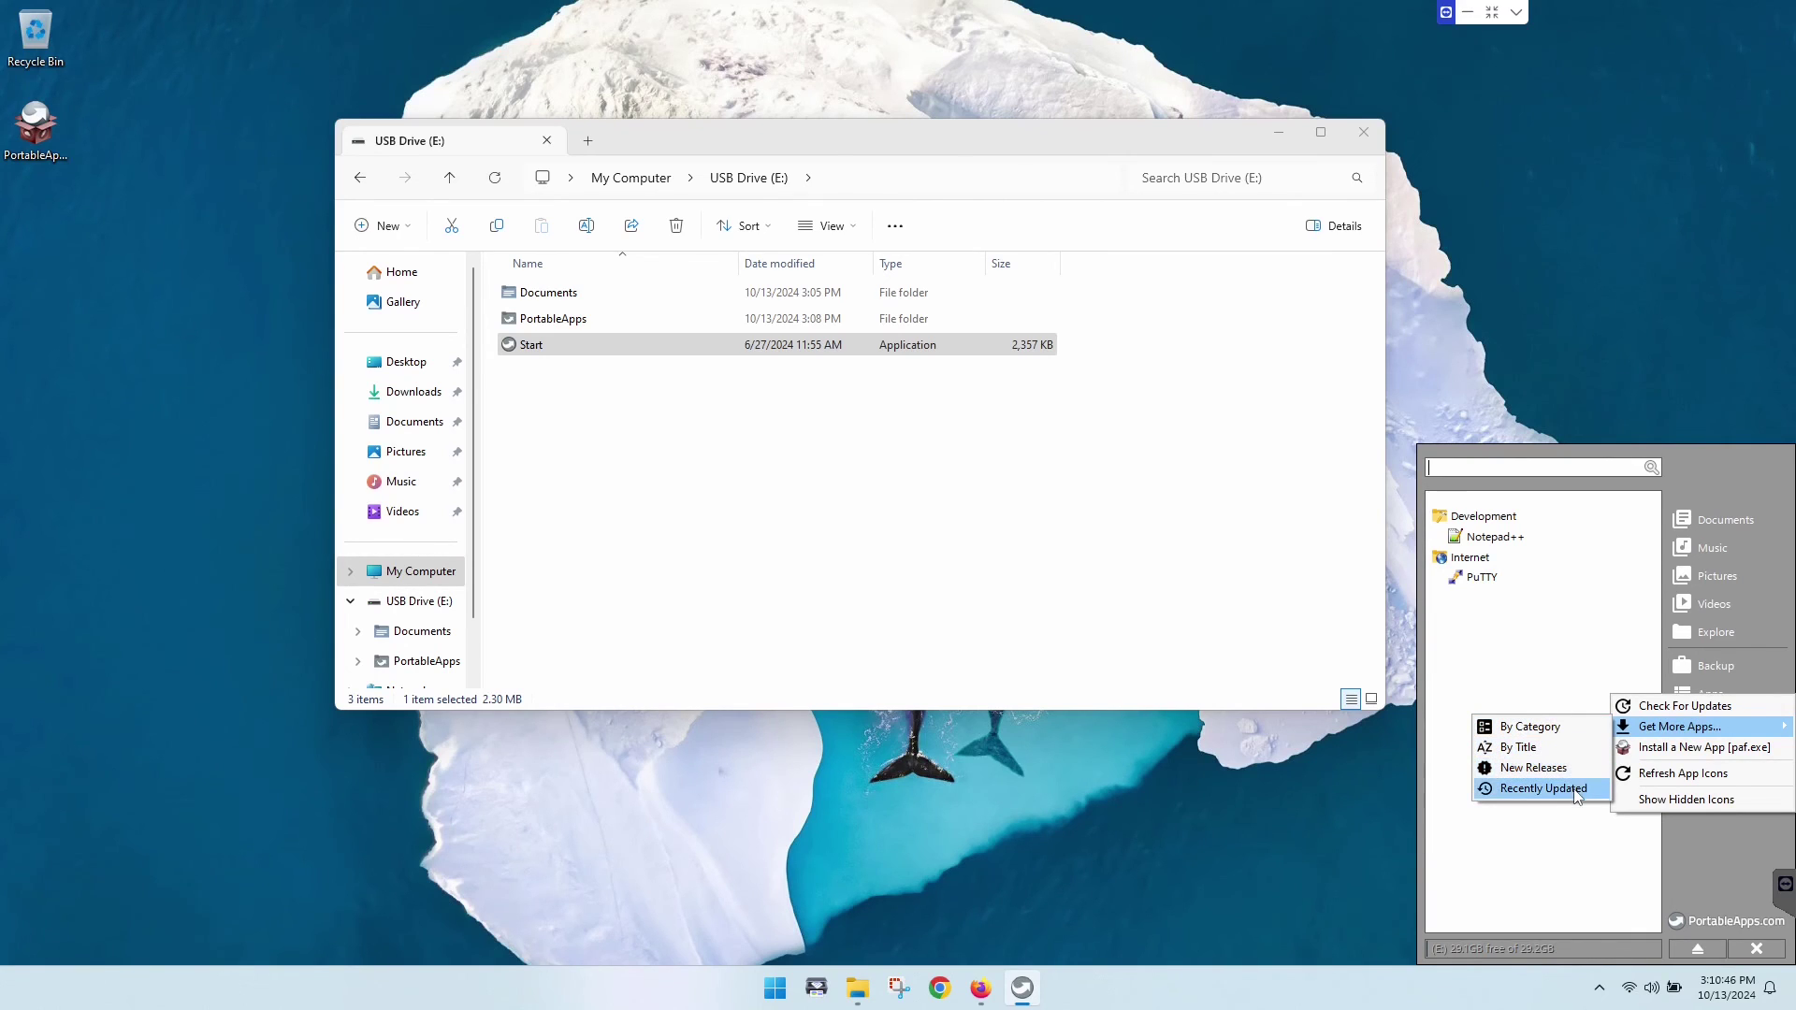
Step: Browse the app directory by category and tick Eraser .Net under Security for installation
left_click(1561, 728)
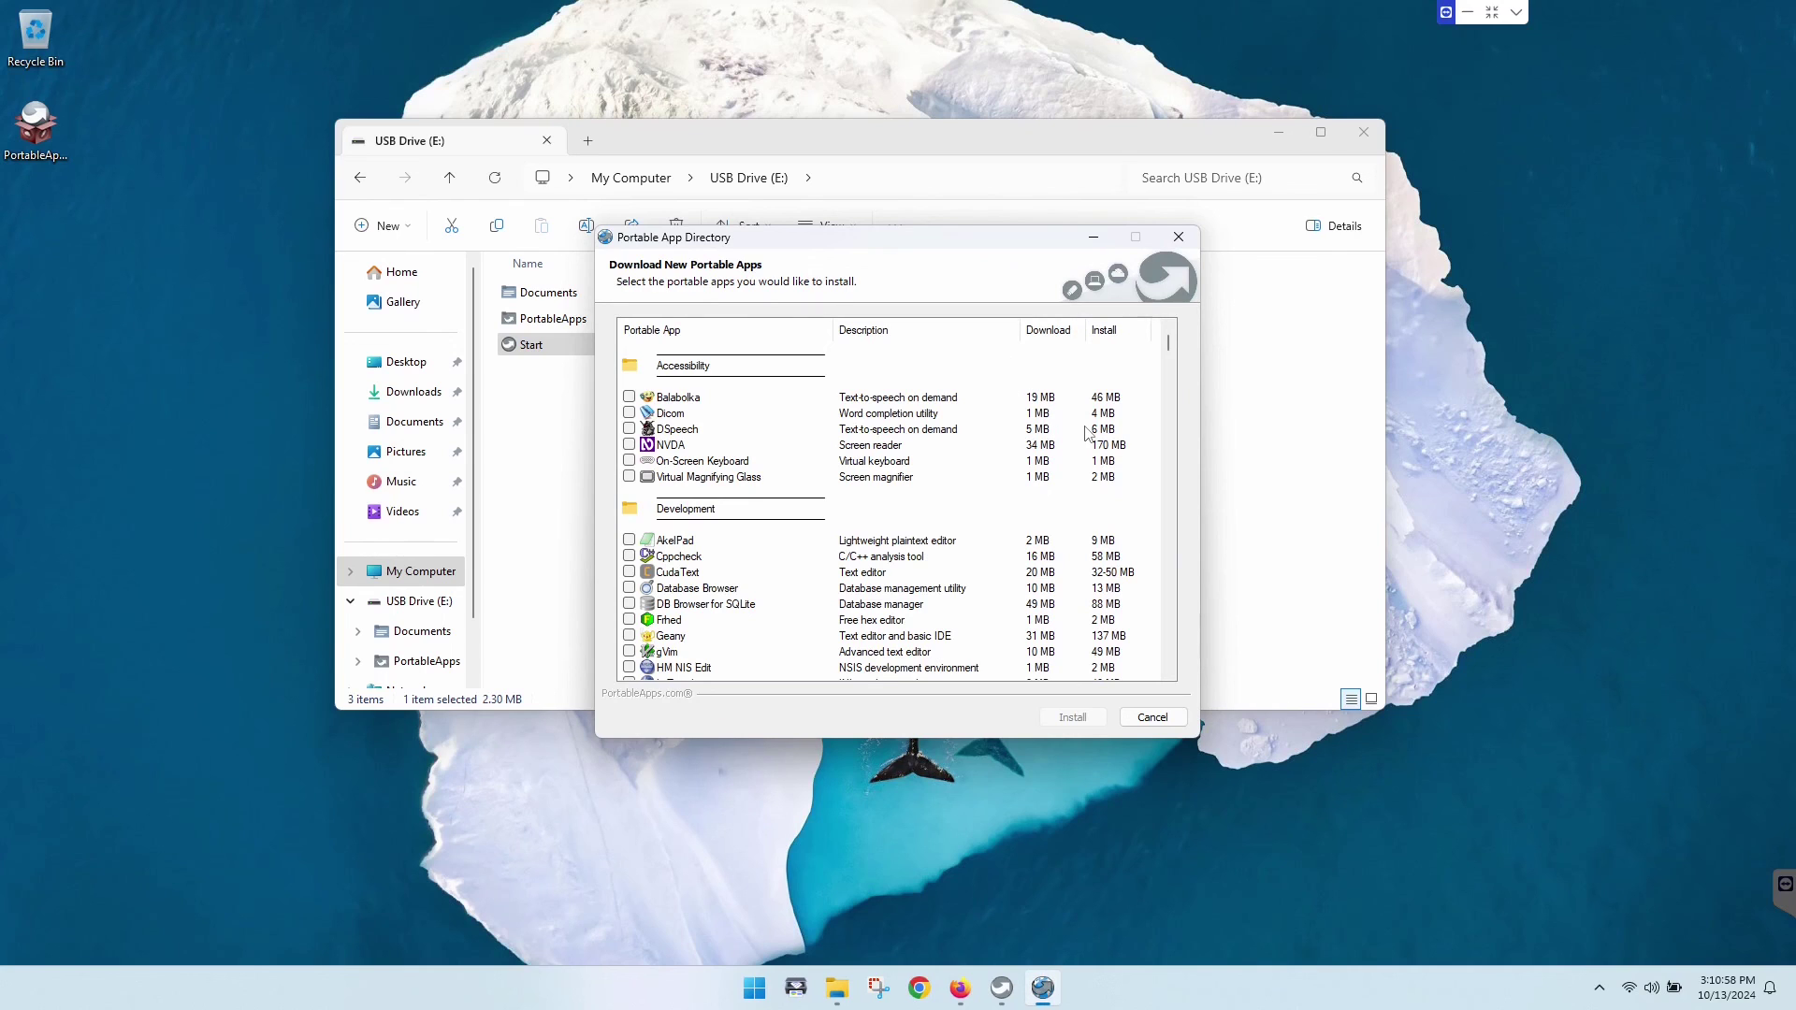
left_click_drag(1169, 342, 1184, 549)
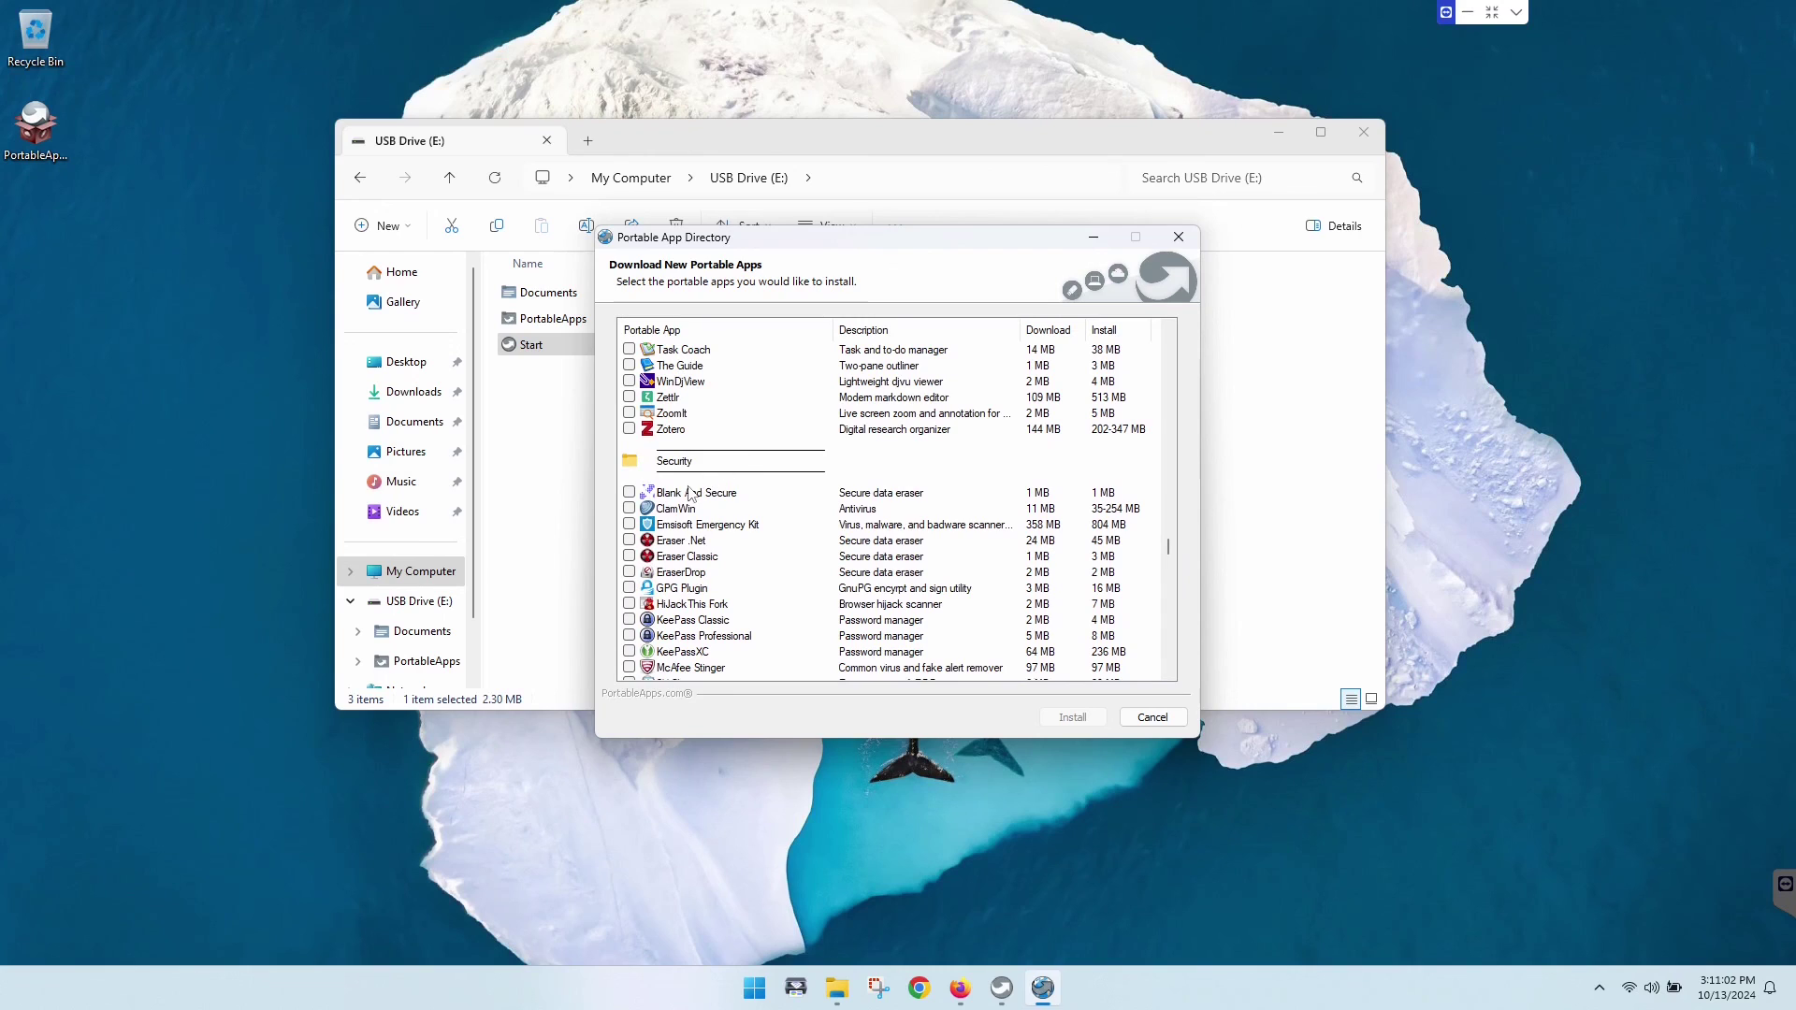
left_click(630, 539)
left_click_drag(968, 241, 960, 199)
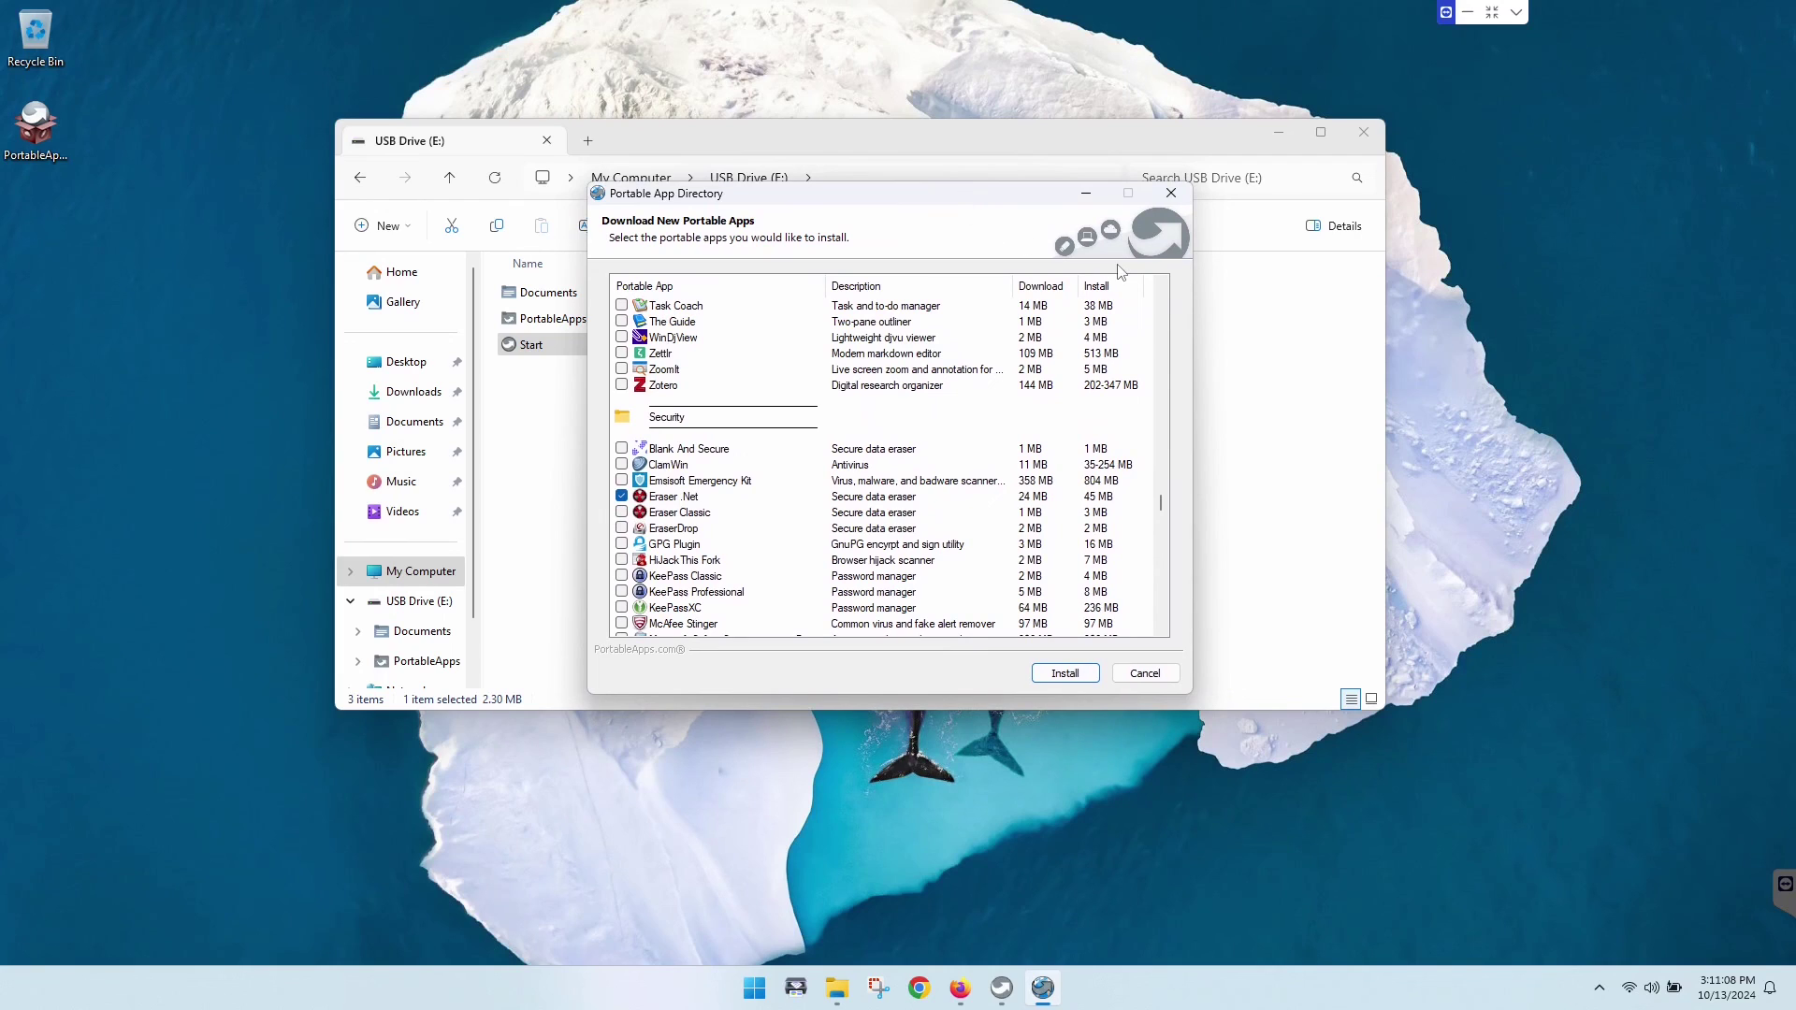